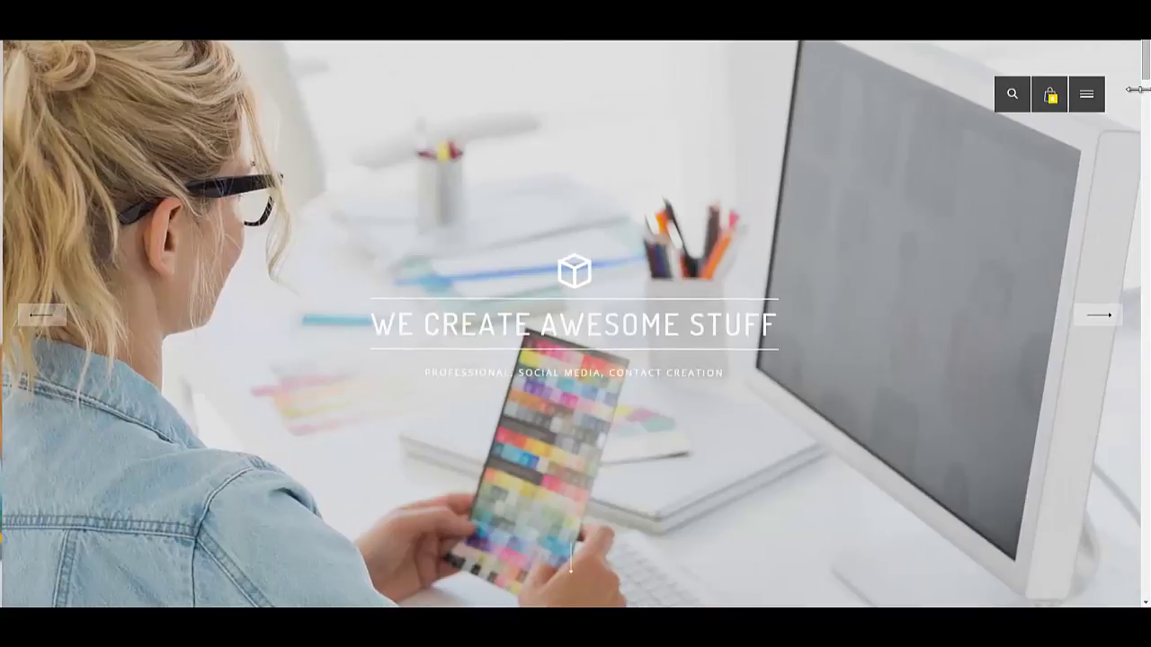
Look through the demo homepage from the opening slider past the skills, portfolio, services, pricing and testimonial sections.
scroll(1142, 99, "down", 3)
left_click_drag(1148, 97, 1144, 159)
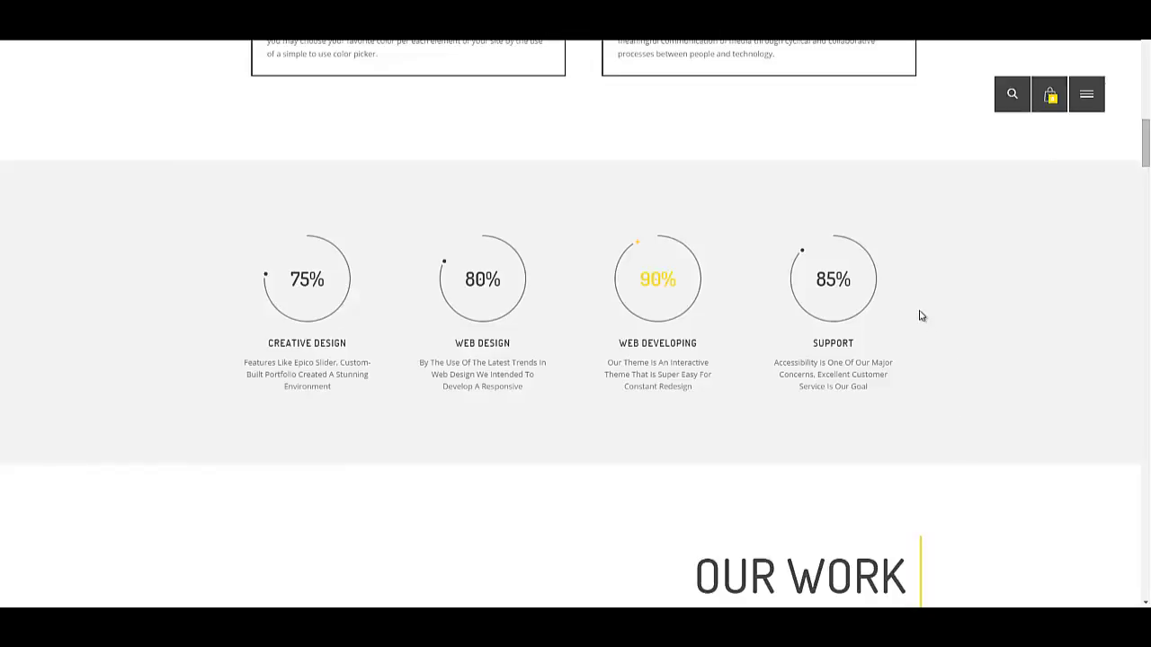
scroll(921, 316, "down", 6)
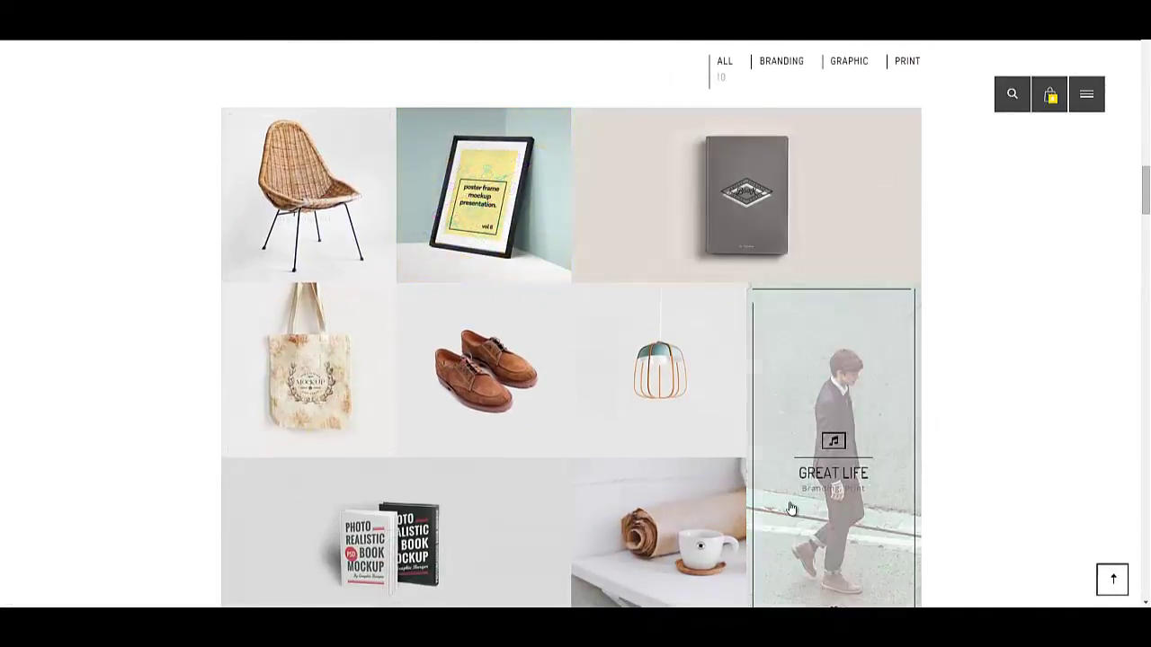
scroll(713, 523, "down", 2)
scroll(712, 521, "down", 2)
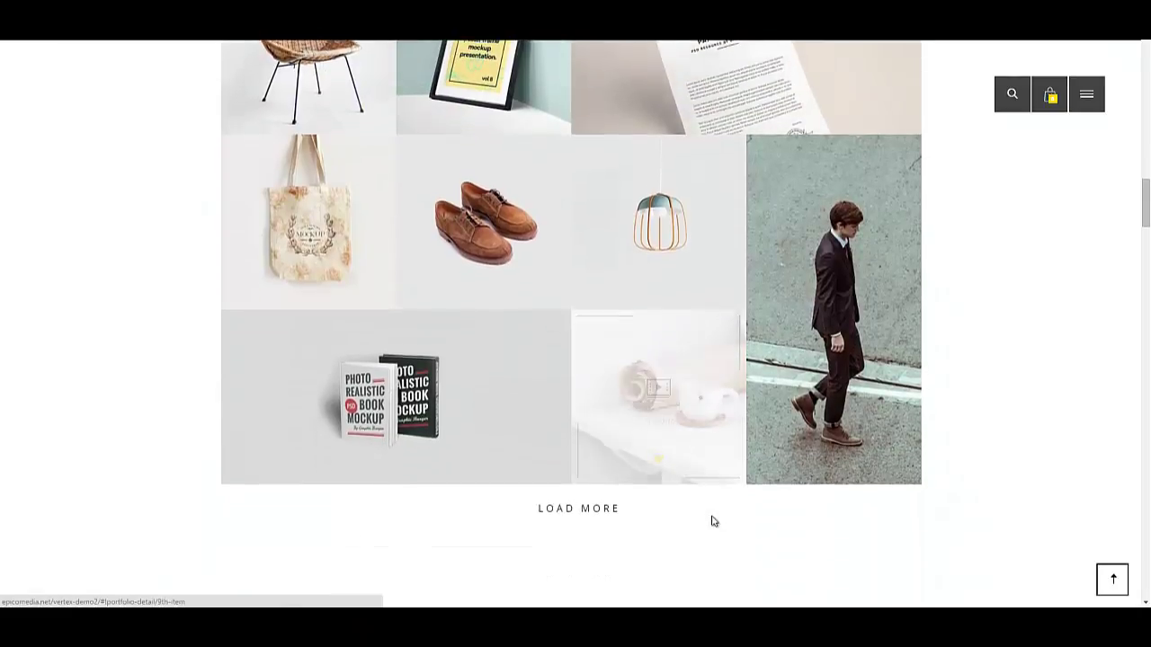
scroll(656, 514, "down", 5)
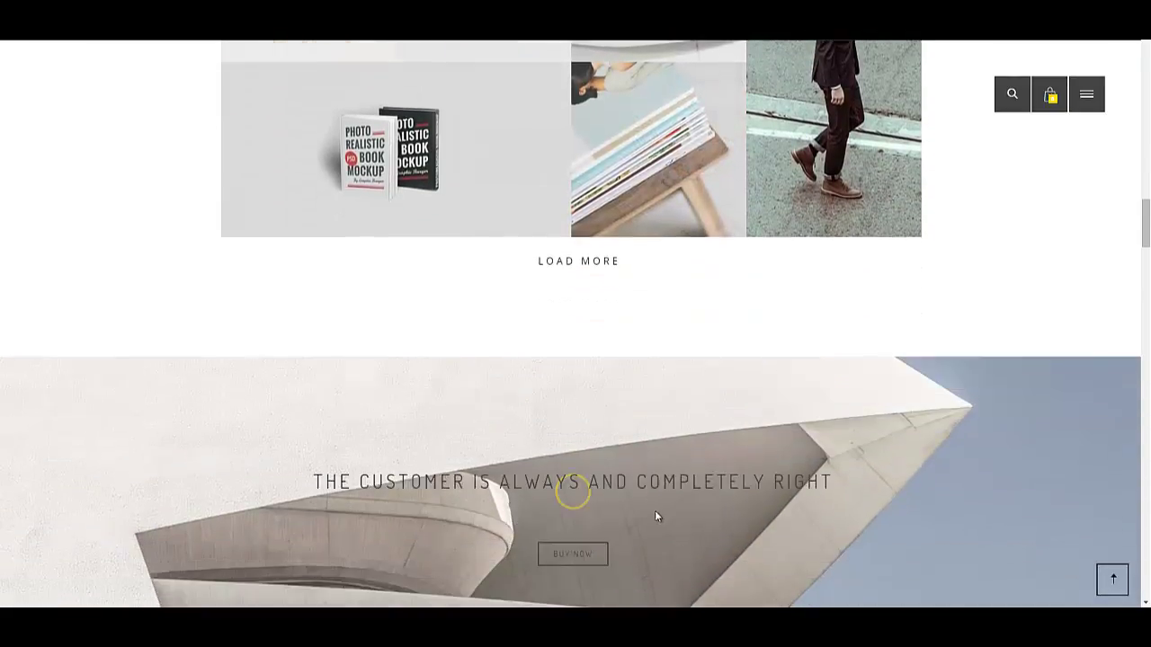
scroll(658, 515, "up", 3)
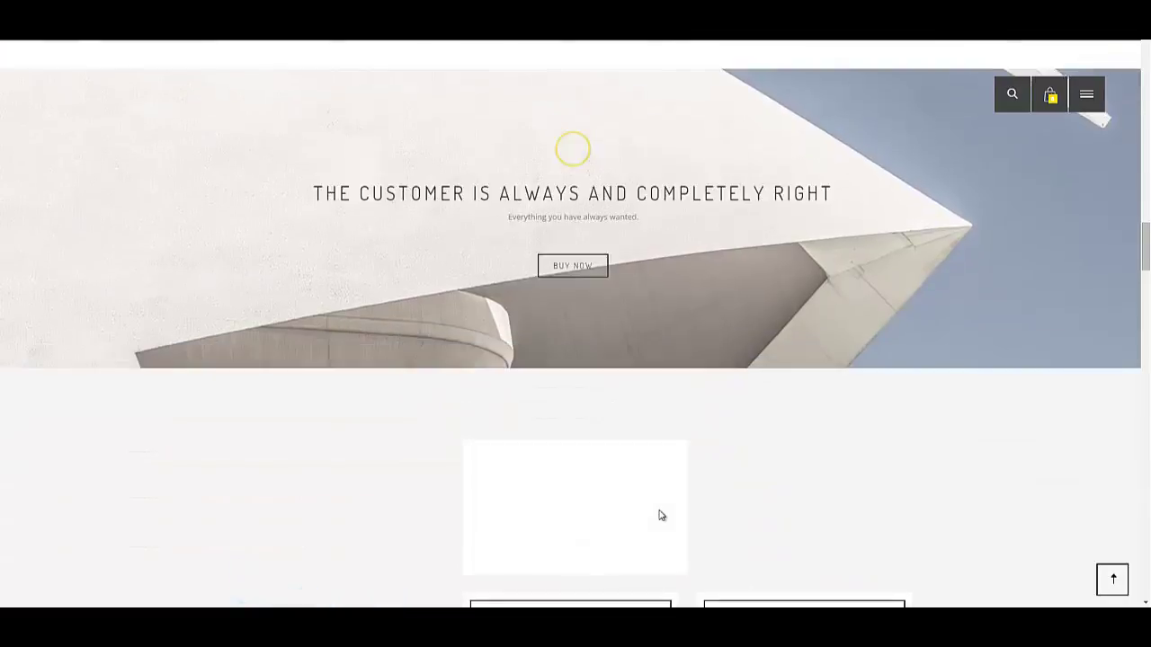
scroll(658, 515, "down", 2)
scroll(659, 514, "down", 1)
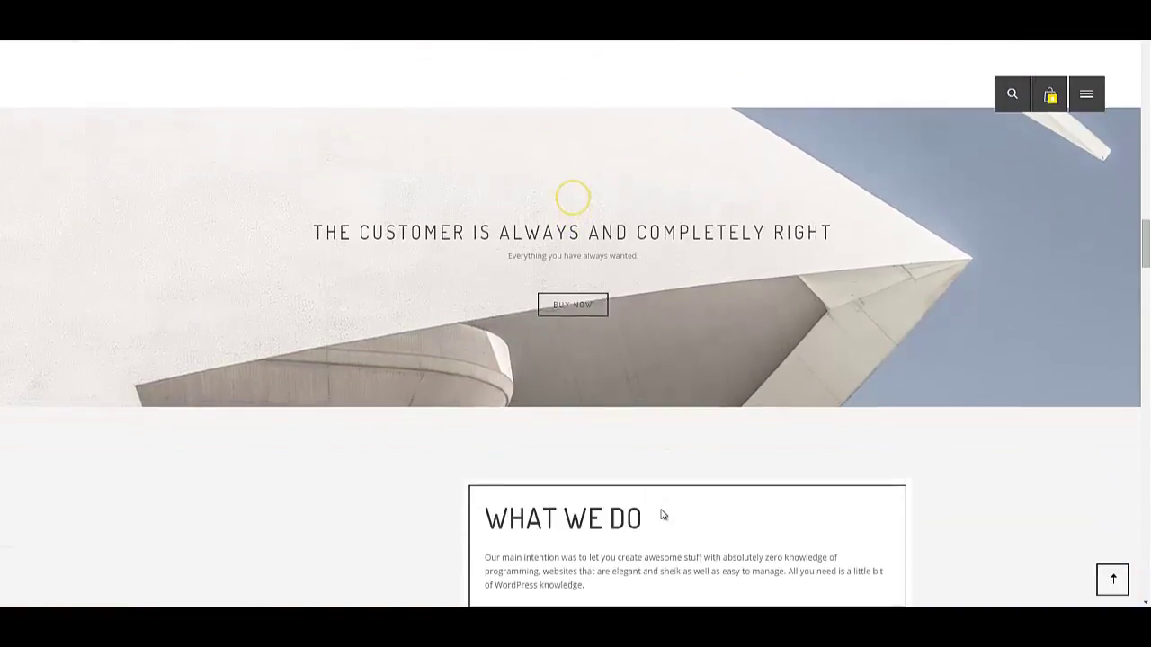
scroll(661, 511, "up", 3)
scroll(660, 513, "down", 6)
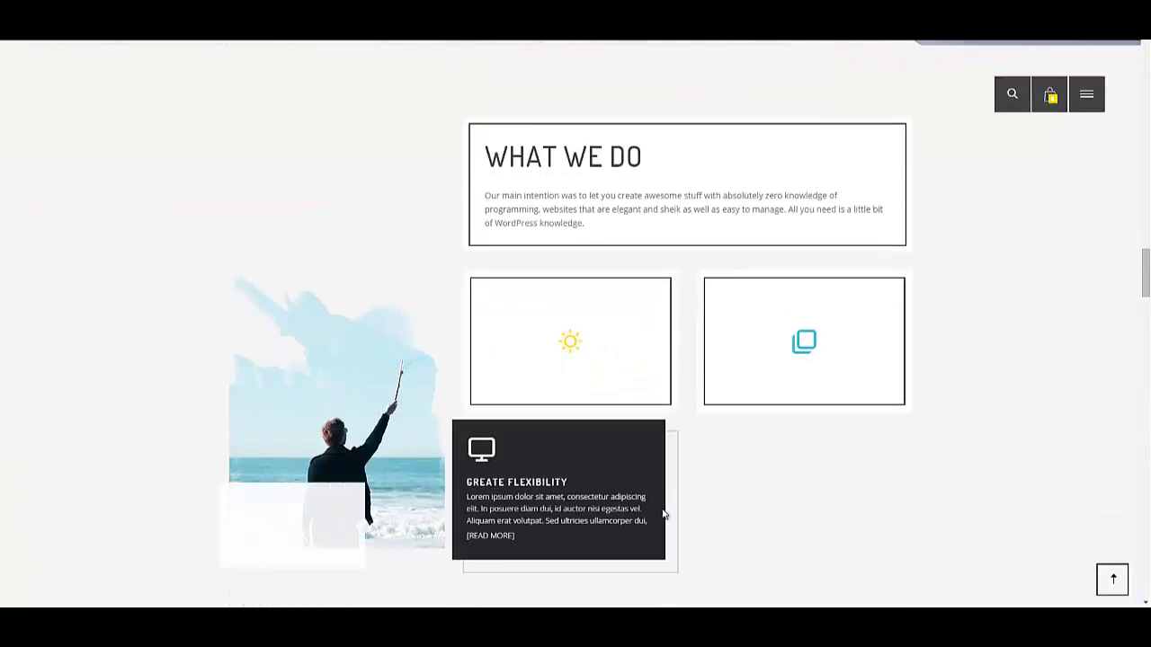
scroll(662, 513, "down", 4)
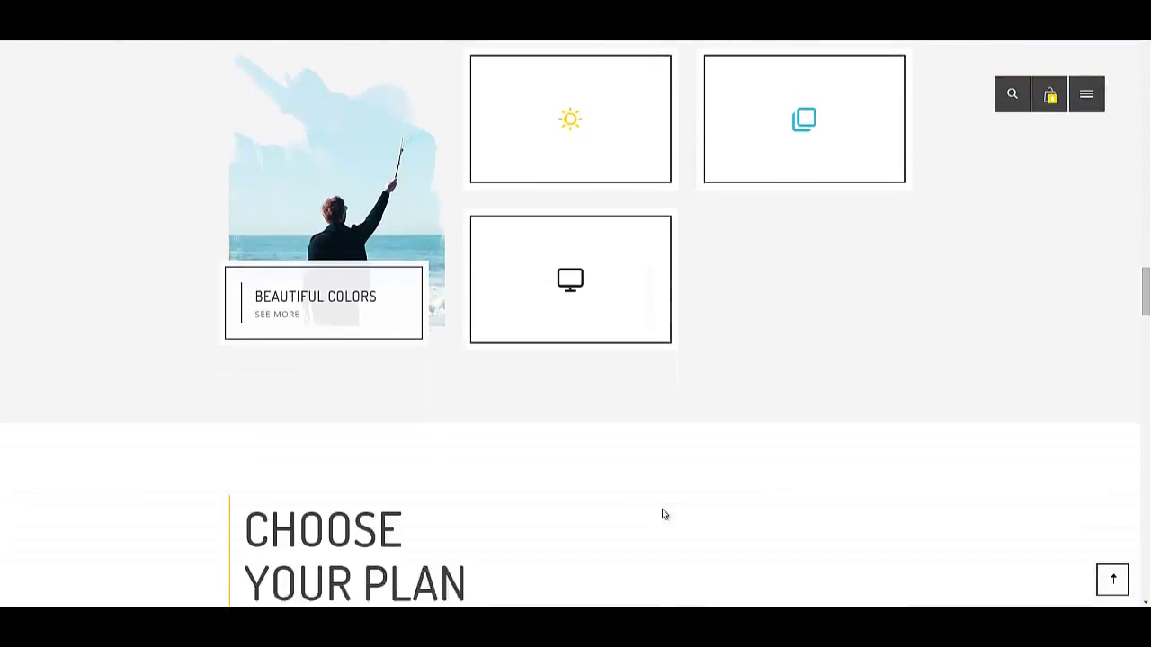
scroll(663, 514, "down", 11)
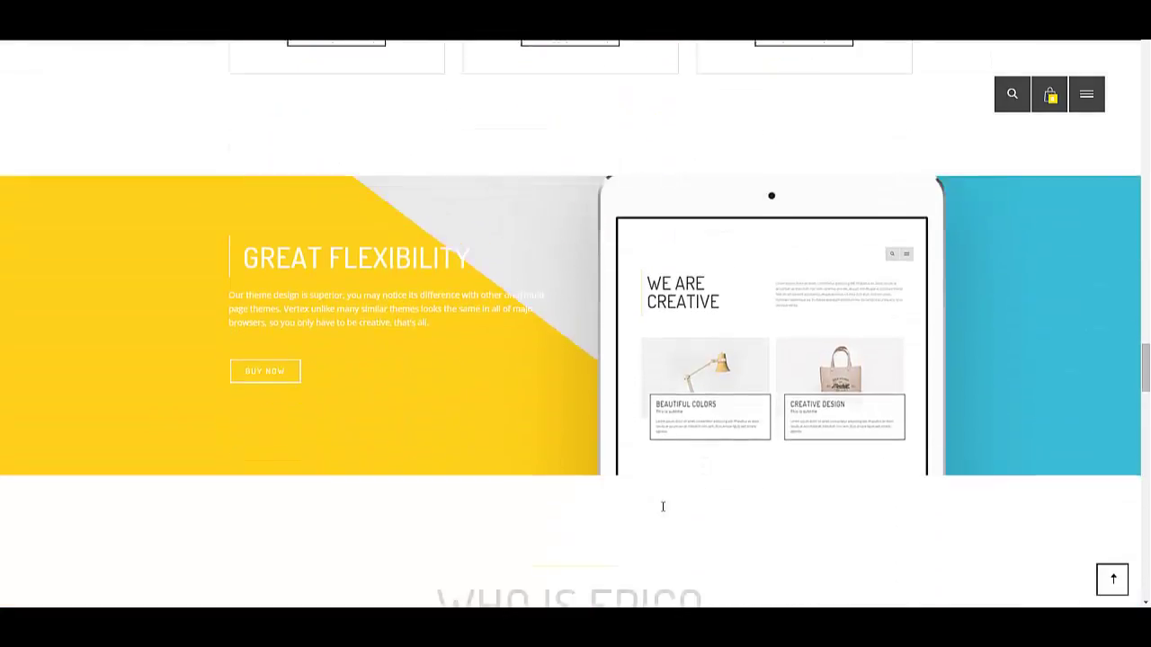
scroll(662, 510, "down", 9)
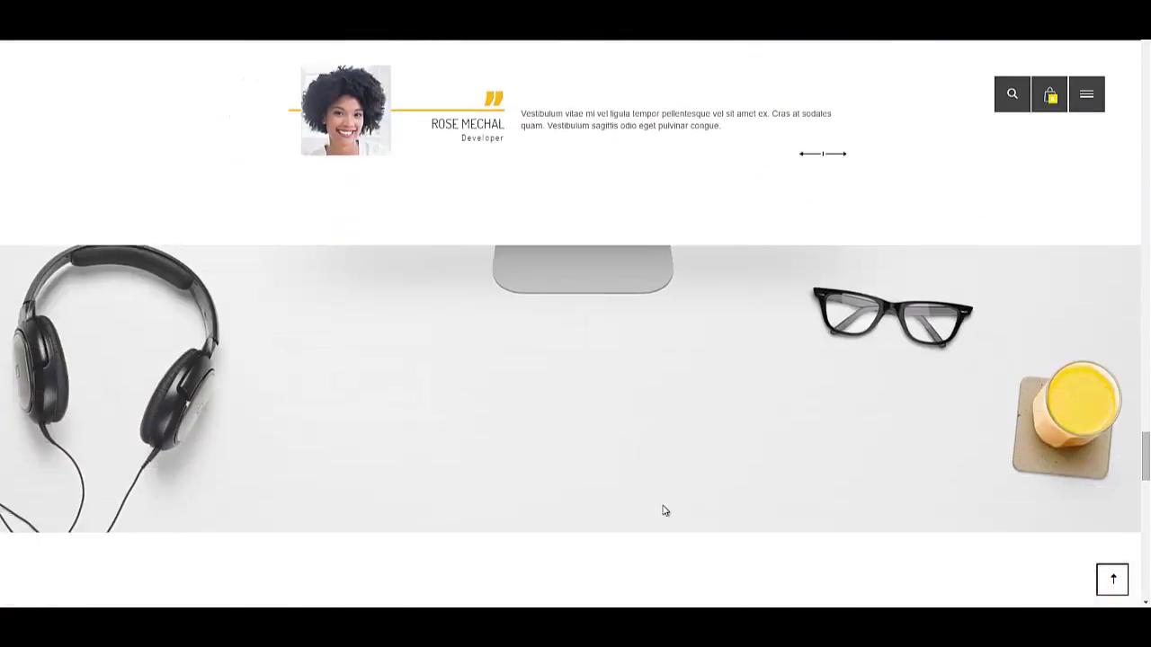
scroll(662, 510, "down", 4)
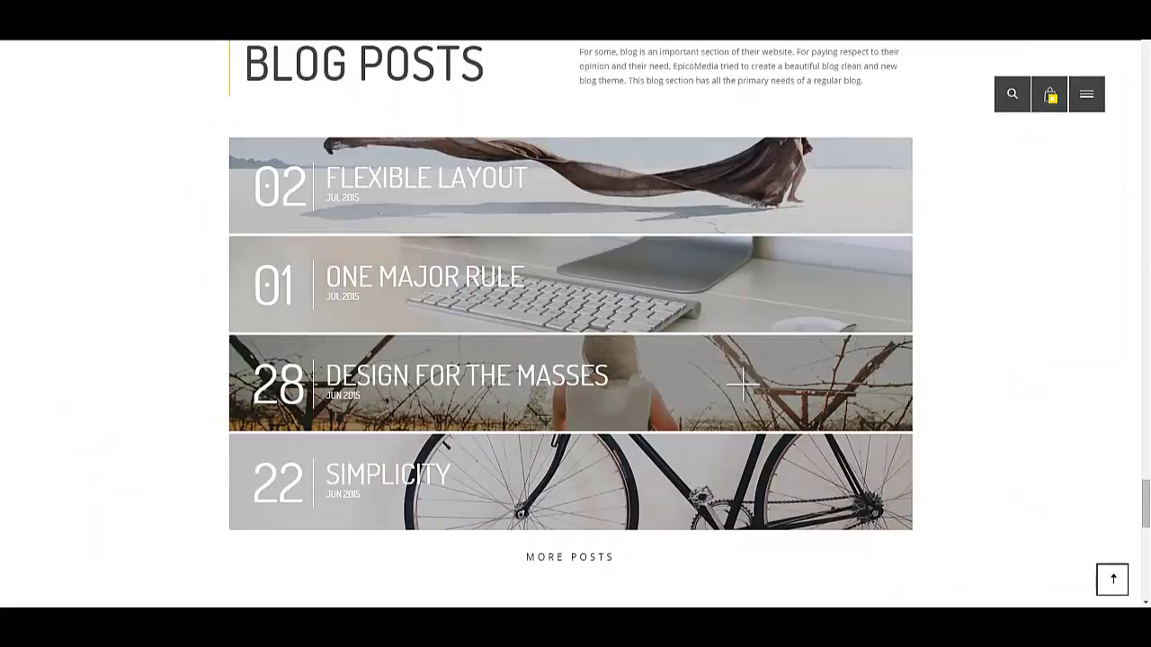
Preview the "Design for the Masses" and "Flexible Layout" entries in the demo's blog section.
left_click(685, 365)
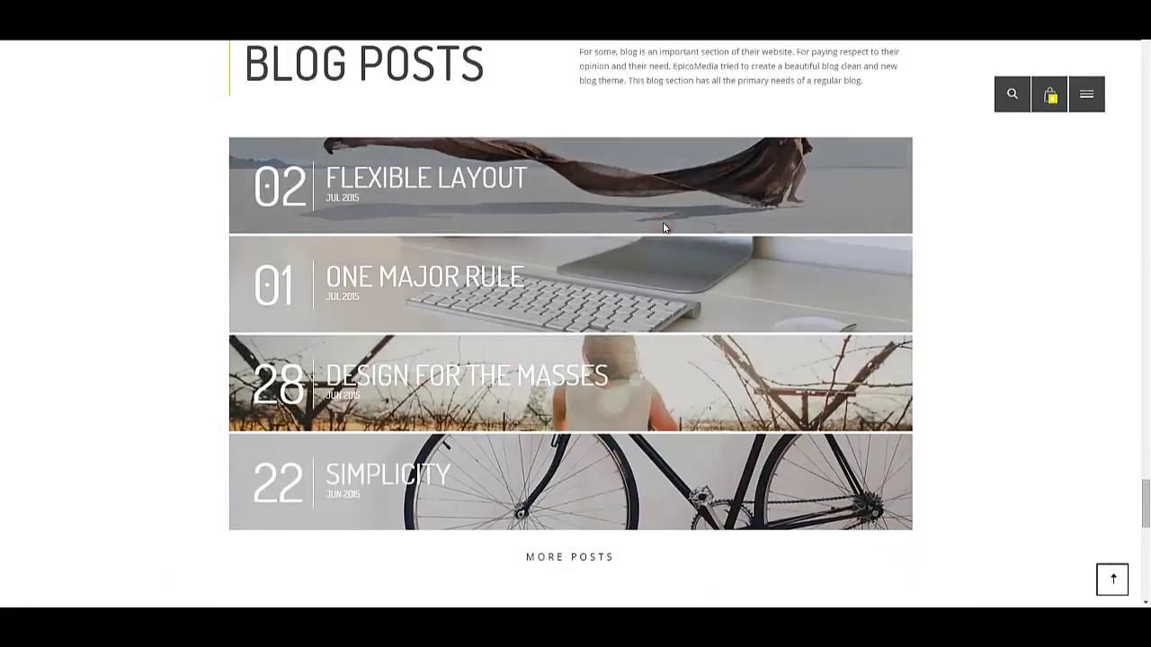
left_click(665, 189)
left_click(668, 185)
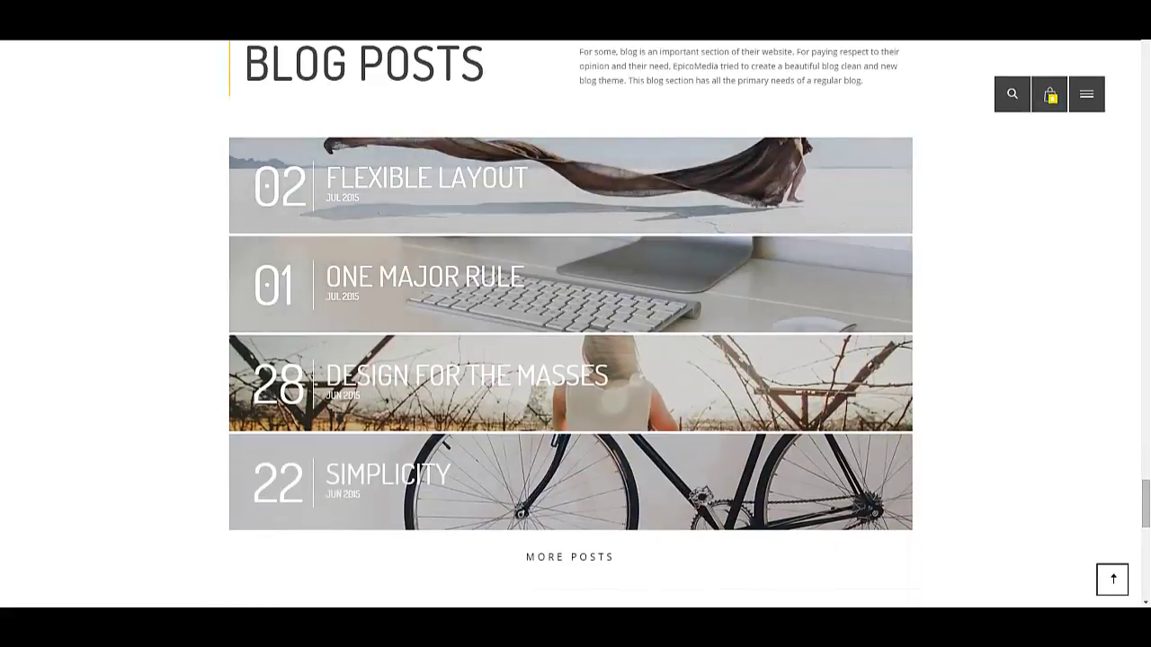
Examine the demo's Get in Touch form, including its Name and Subject fields, and the map below it.
scroll(498, 585, "down", 4)
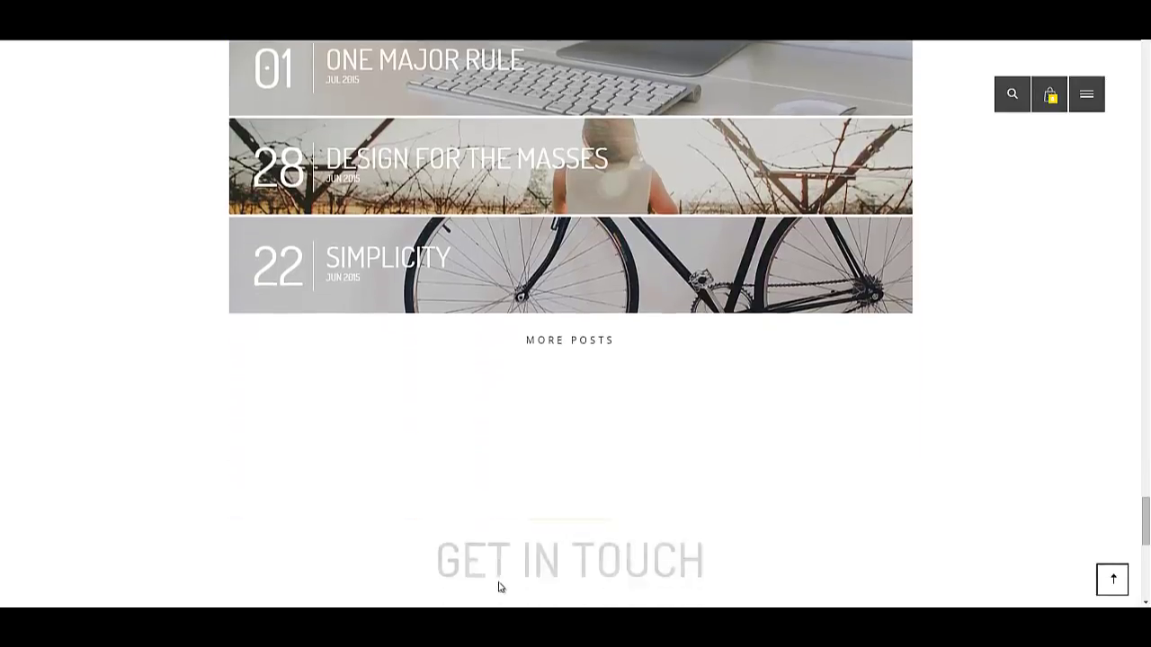
scroll(501, 582, "down", 2)
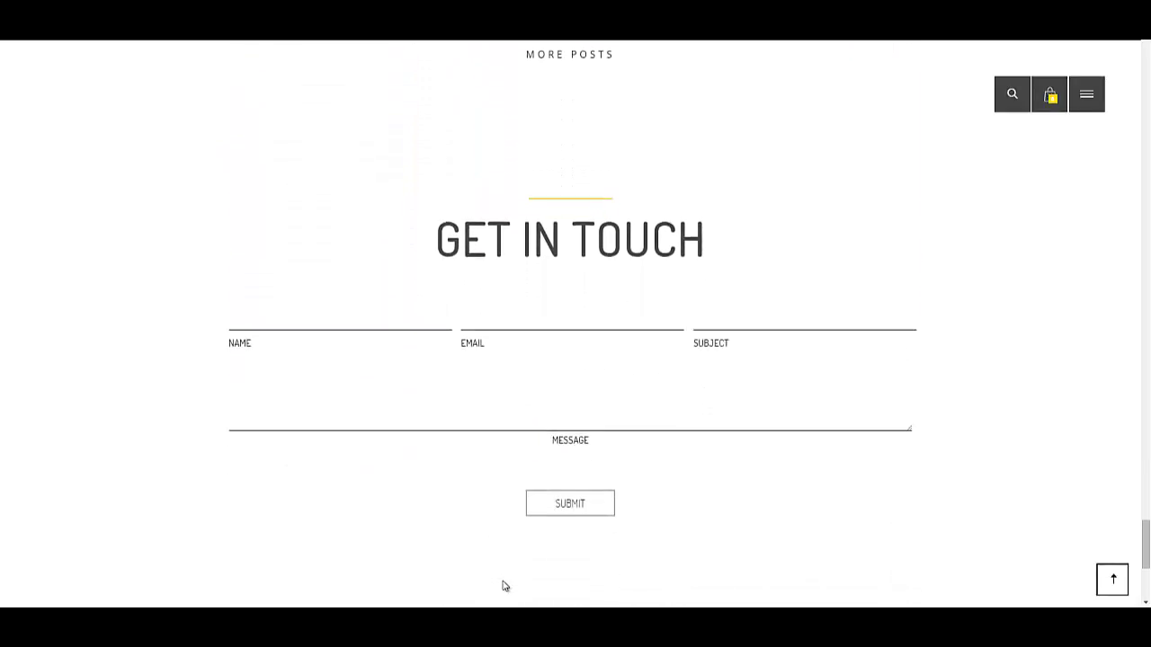
scroll(503, 582, "down", 1)
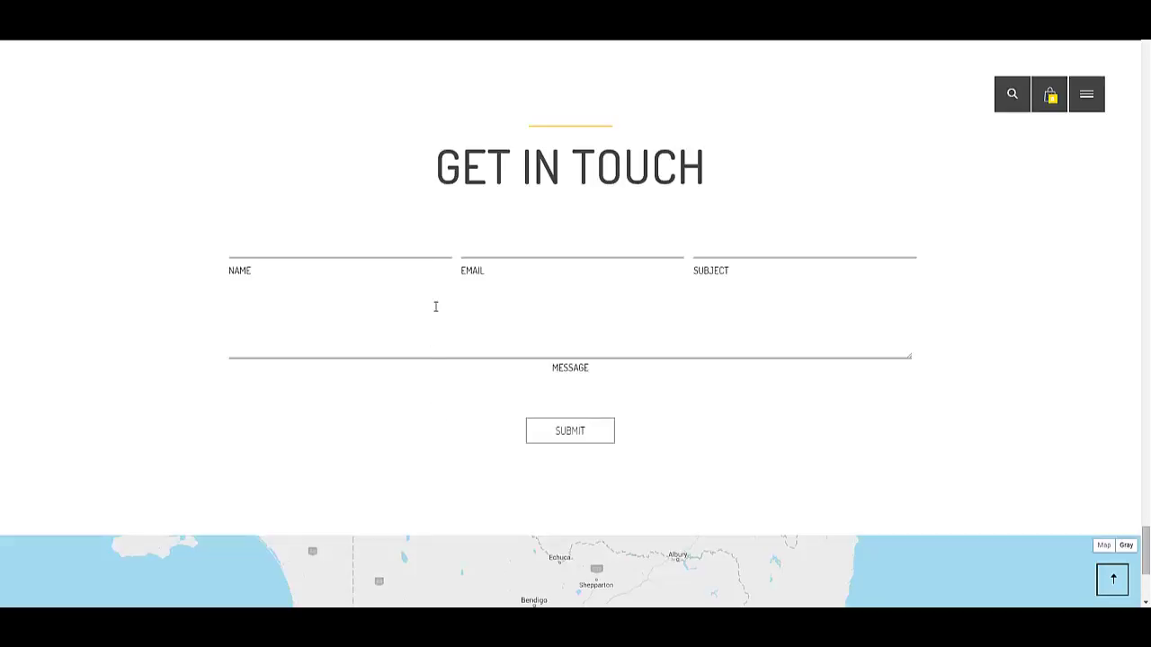
left_click(421, 256)
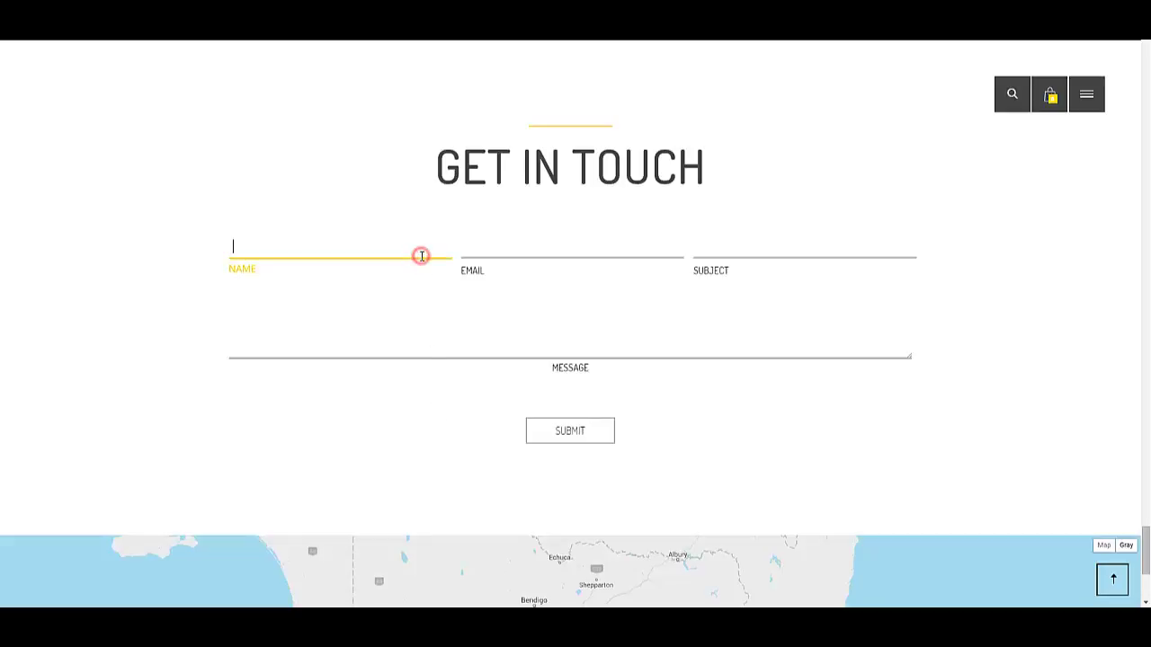
left_click(702, 260)
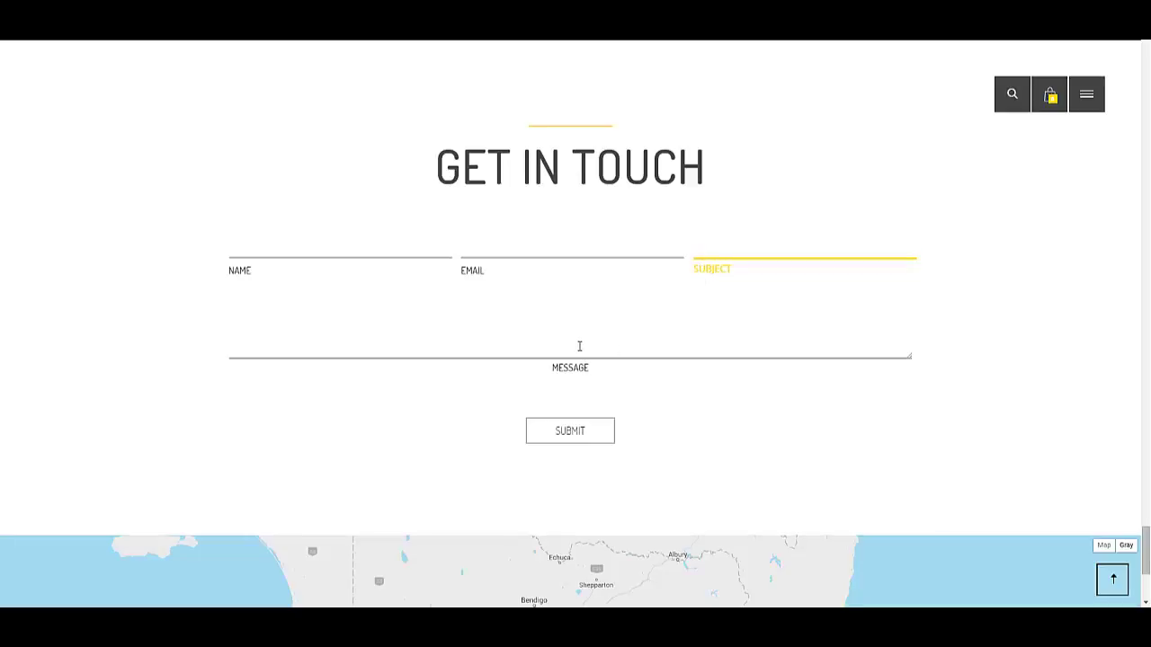
scroll(579, 349, "down", 4)
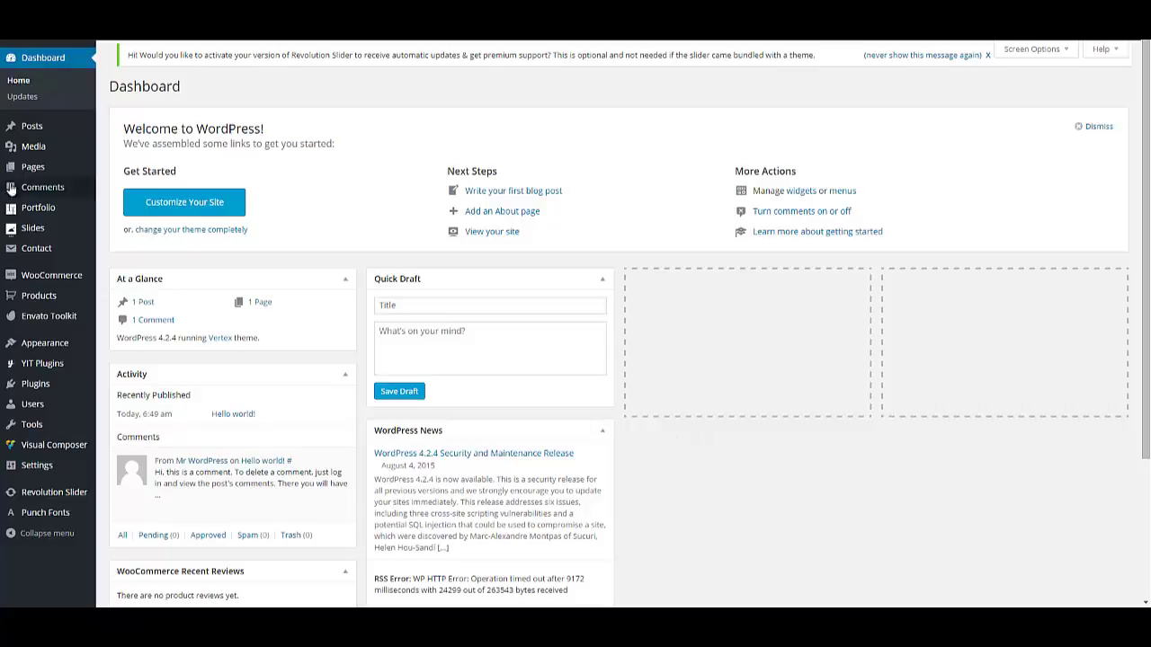
Add a new WordPress page titled "Main Page", dismissing the introductory editor tips.
mouse_move(29, 171)
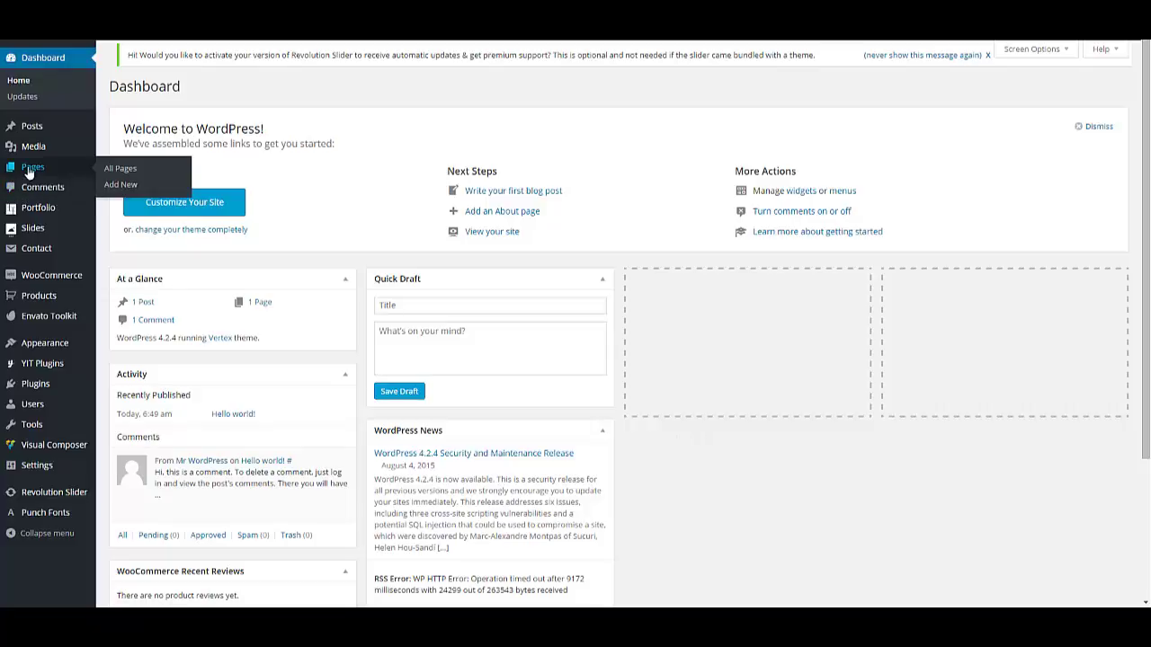
left_click(133, 188)
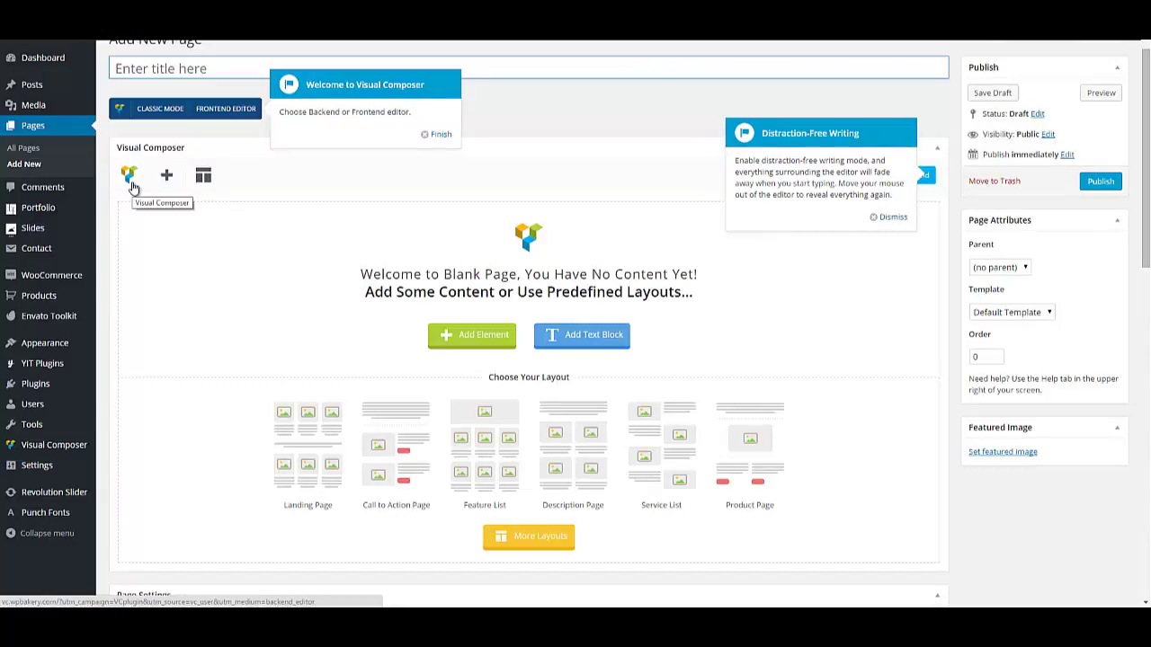
left_click(428, 134)
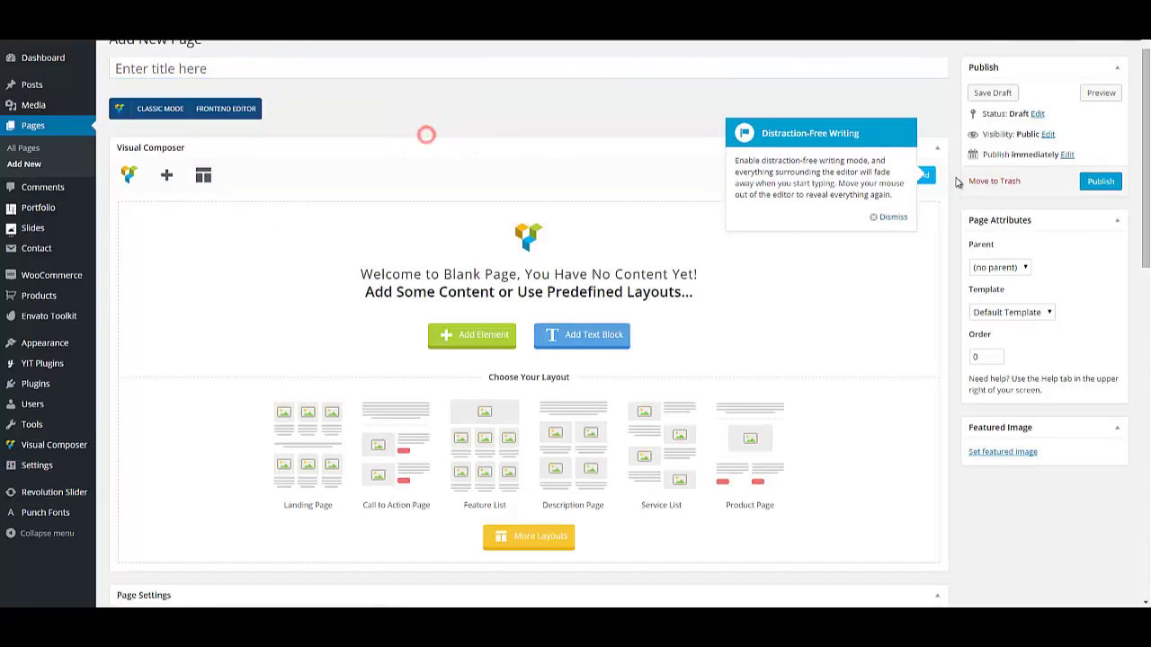
left_click(879, 219)
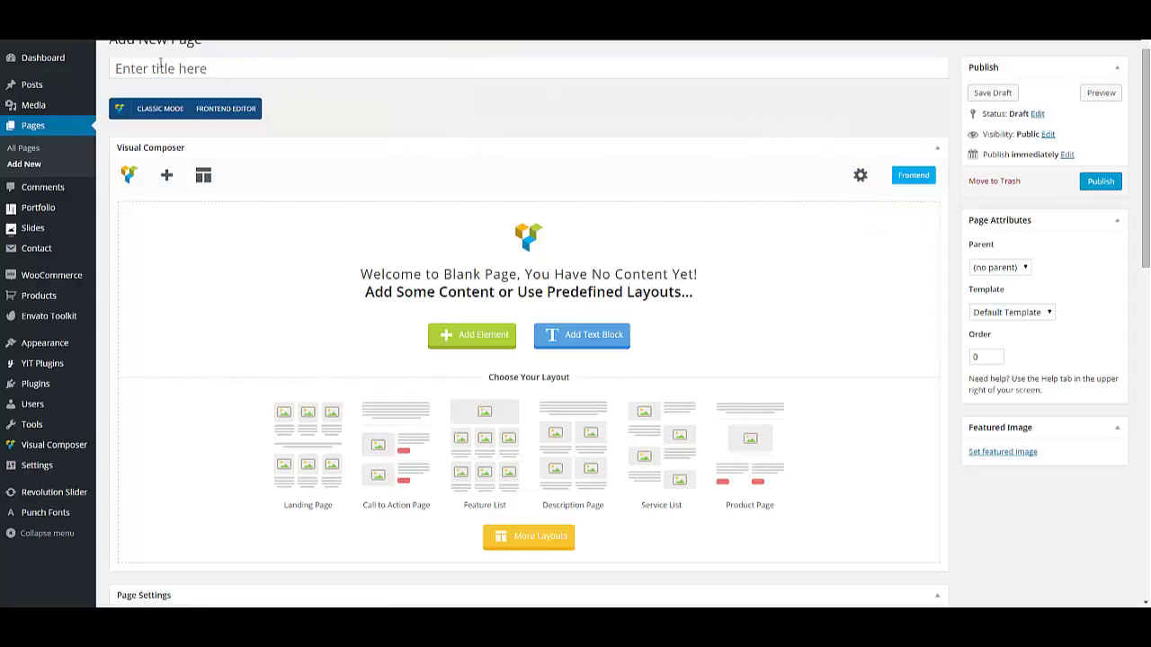
left_click(161, 64)
type("M")
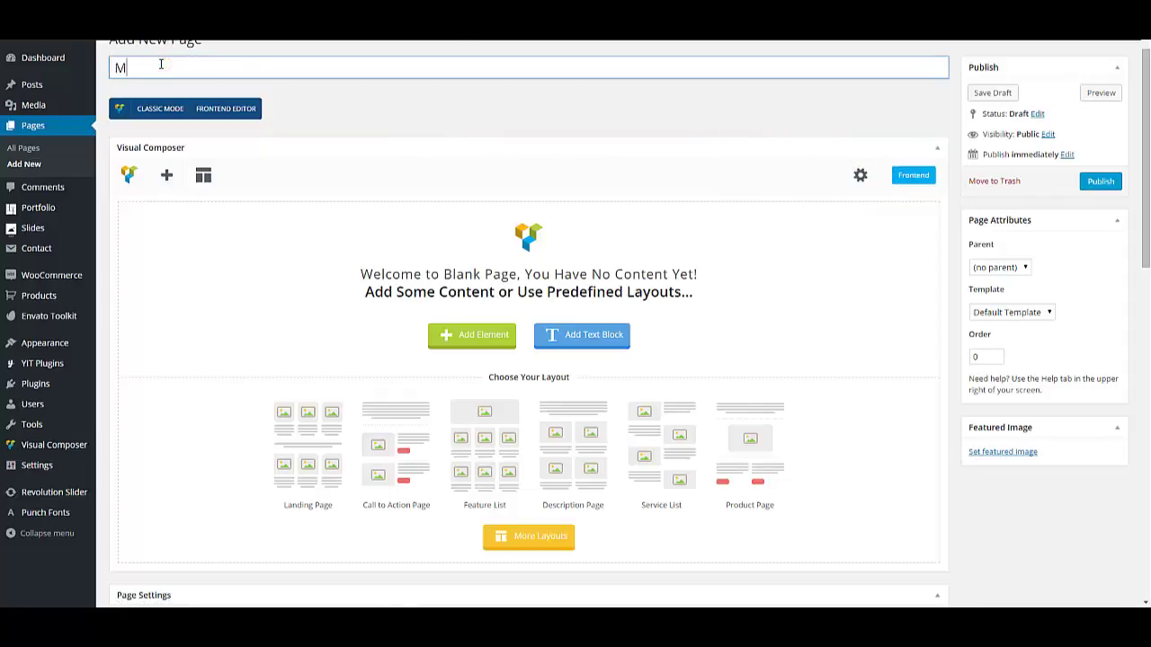
type("ain Page")
Assign the Main Page template to the new page and publish it.
left_click(1023, 315)
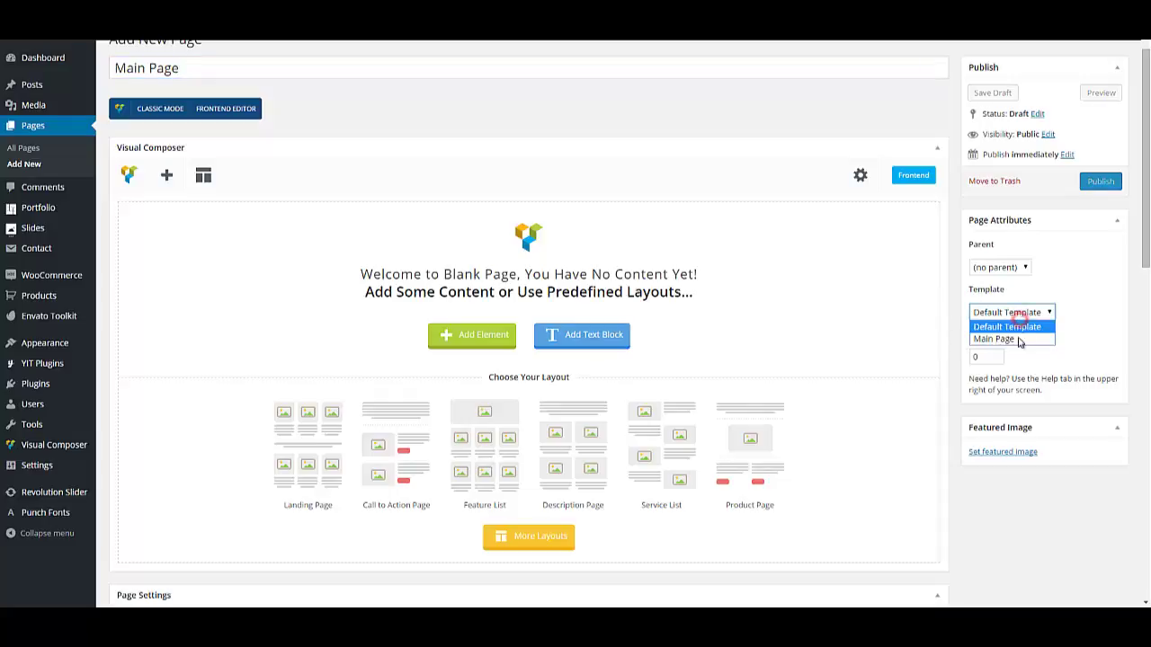
left_click(1020, 340)
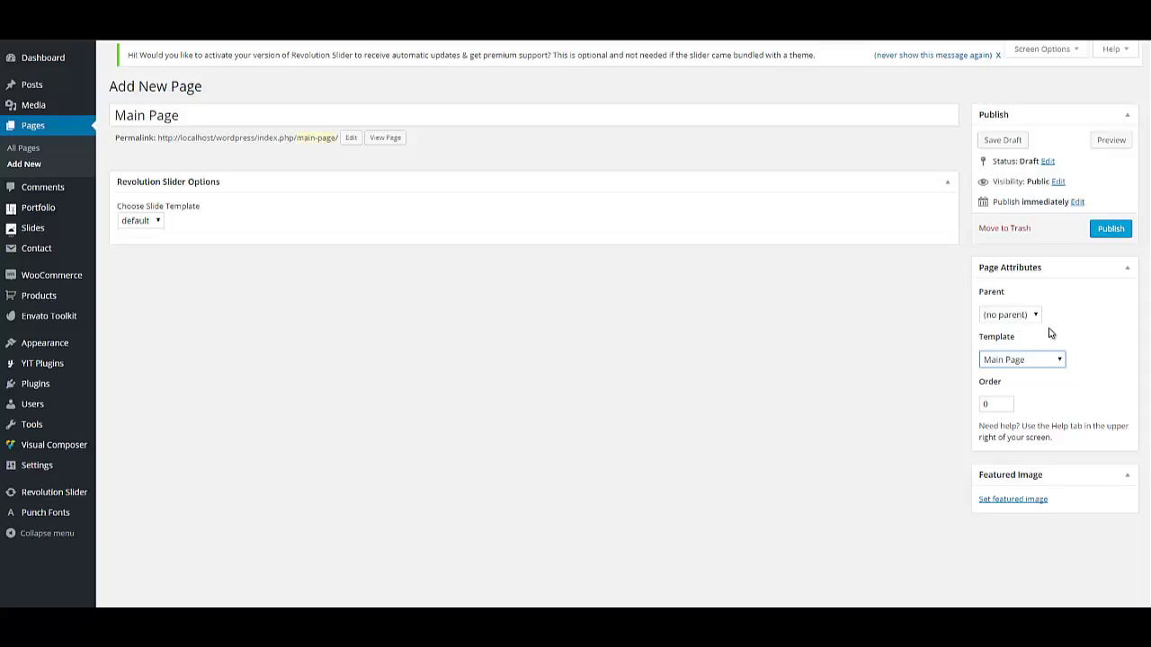
left_click(1113, 229)
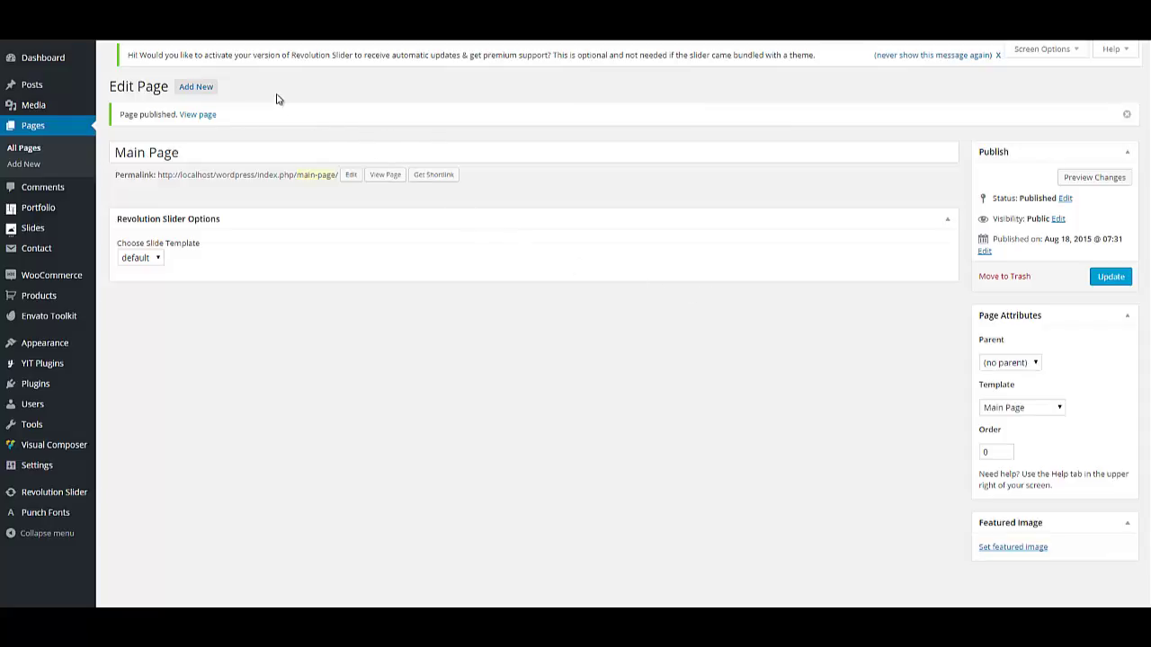
Add another page titled "Blog" and set its section type to Blog section.
left_click(187, 89)
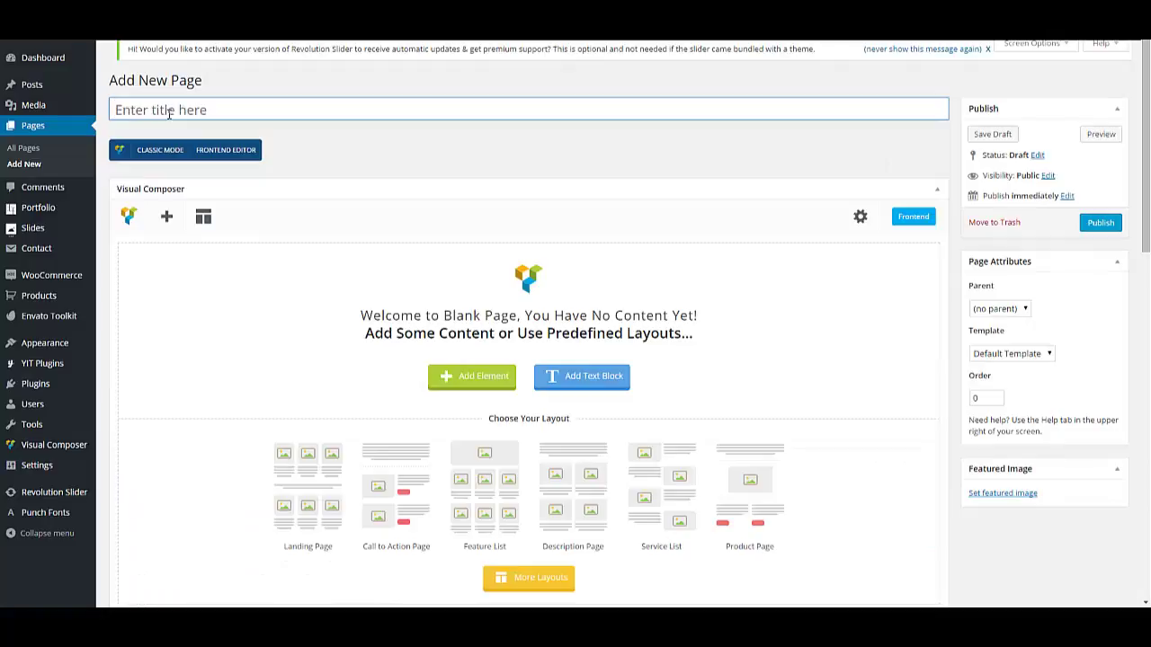
left_click(169, 113)
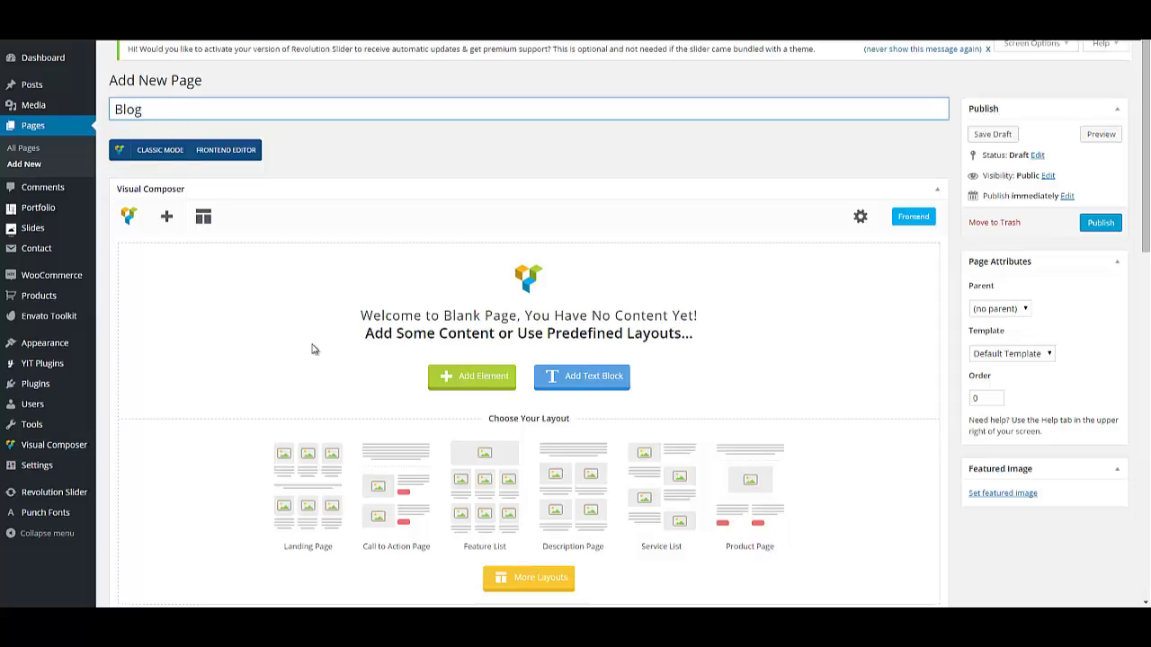
scroll(356, 243, "down", 1)
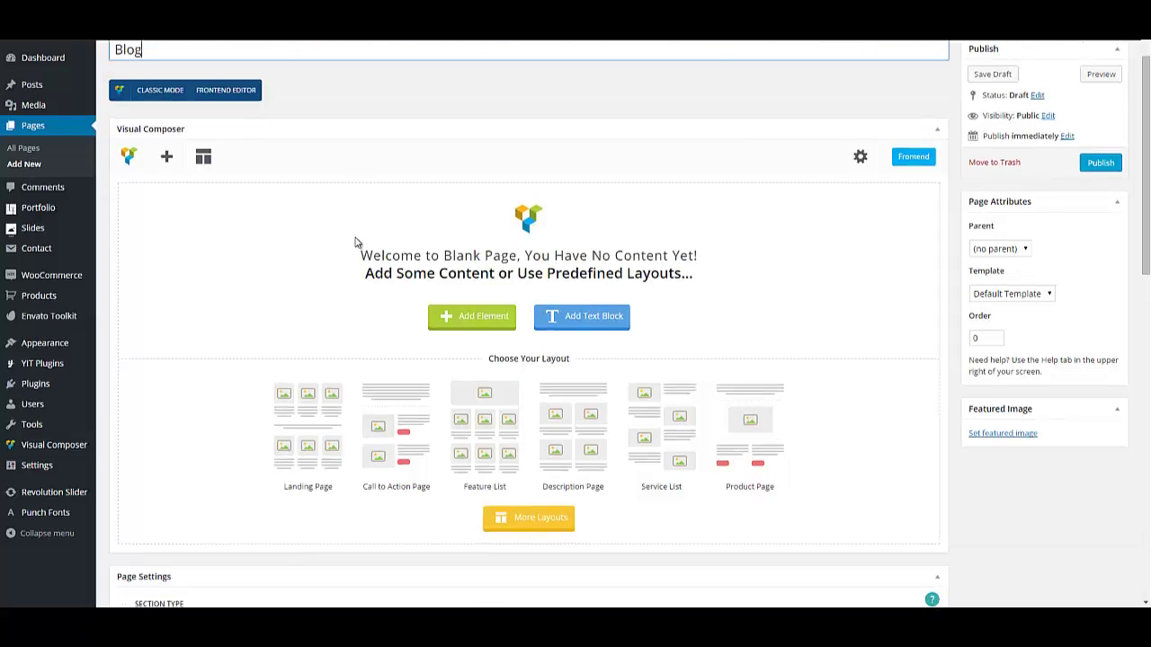
scroll(355, 243, "down", 4)
left_click(342, 374)
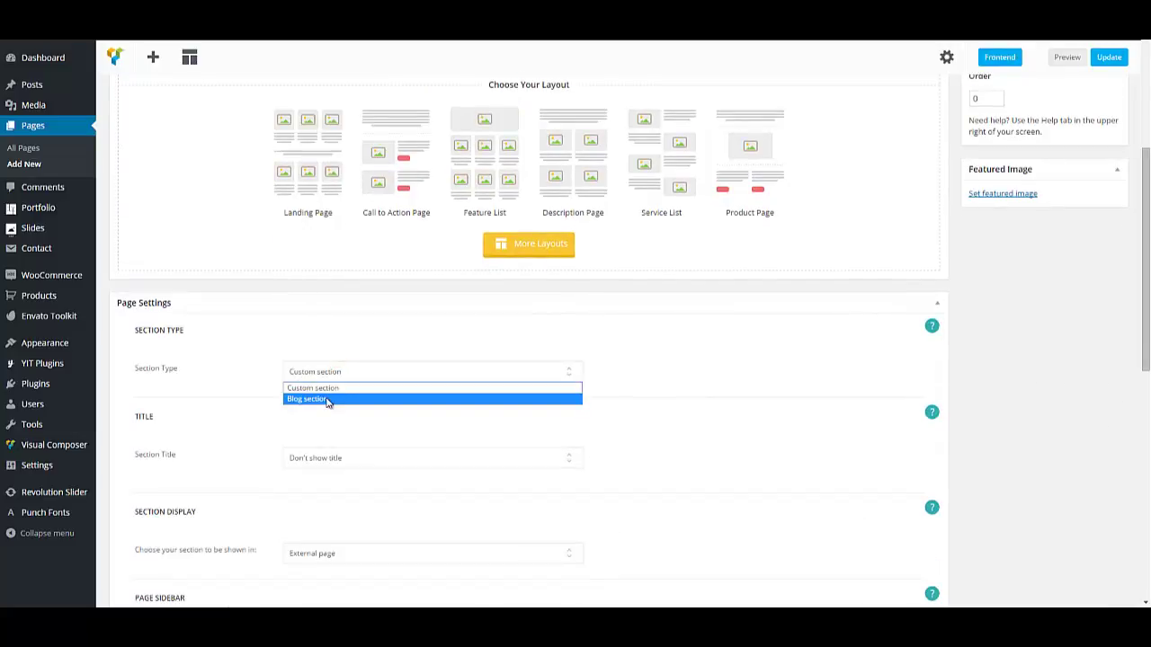
left_click(326, 400)
Set the Blog page's section display to Main page and publish the page.
scroll(326, 401, "down", 6)
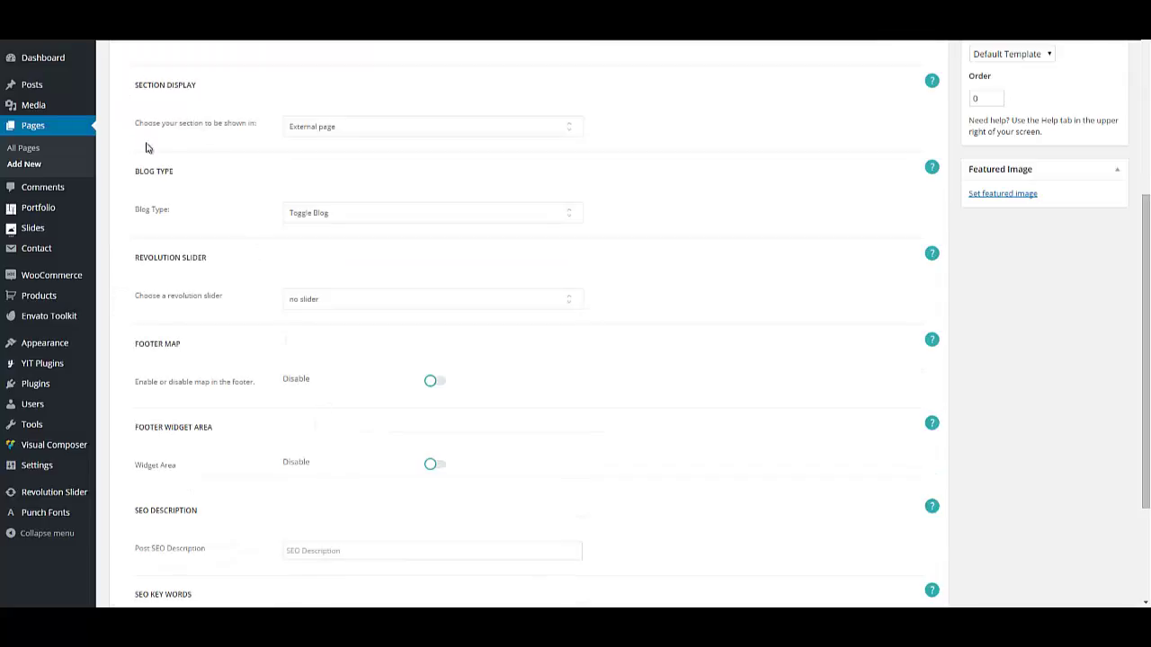
left_click(334, 130)
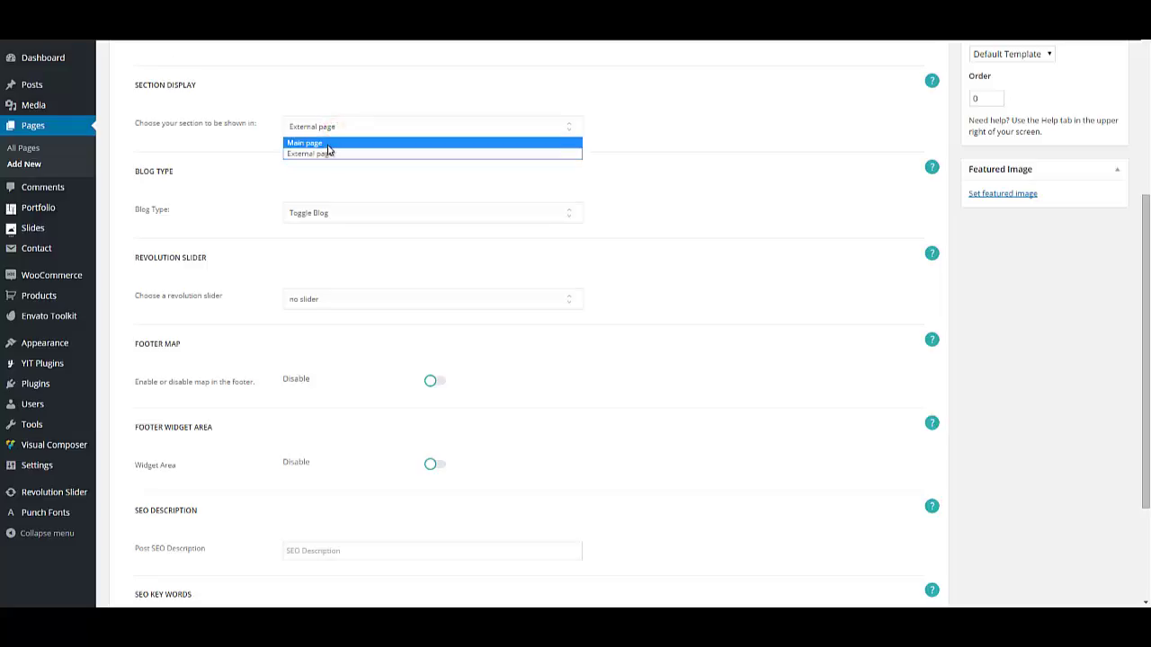
left_click(327, 144)
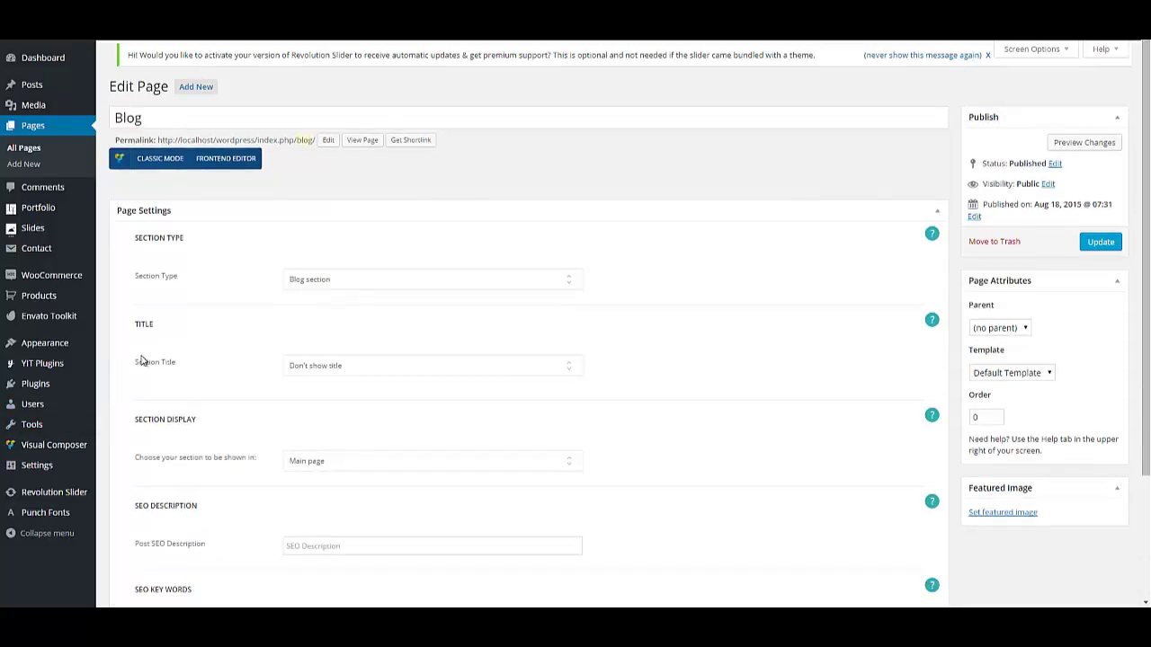
Set the site's reading settings to a static front page using Main Page, with Blog as the posts page, and save.
mouse_move(54, 465)
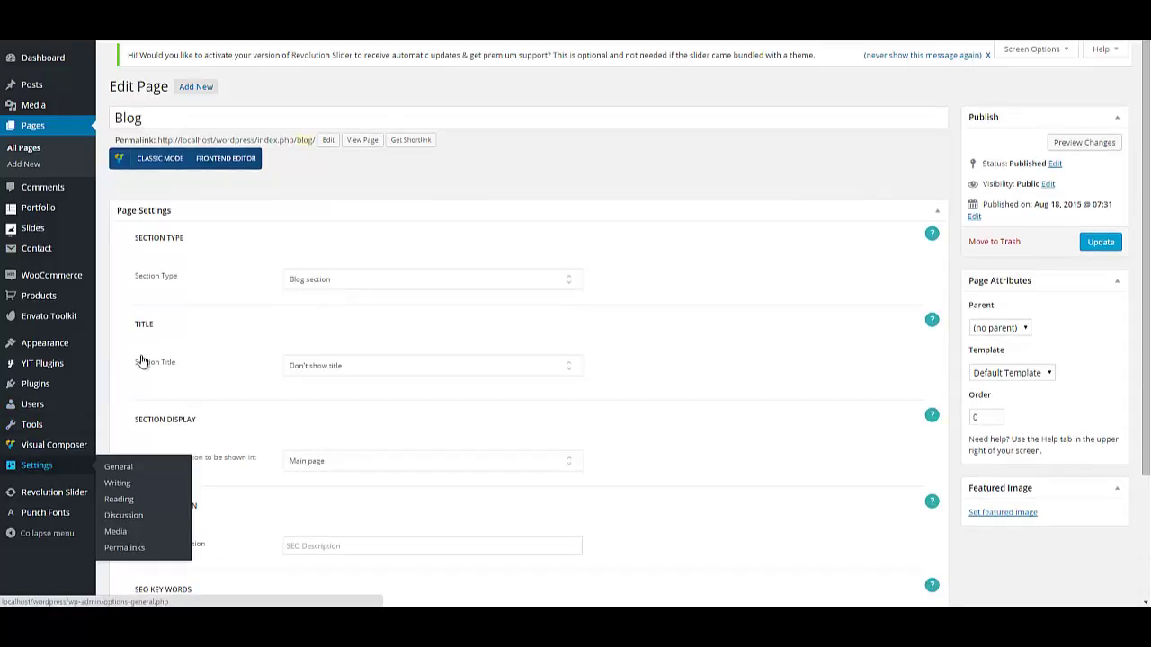
left_click(121, 501)
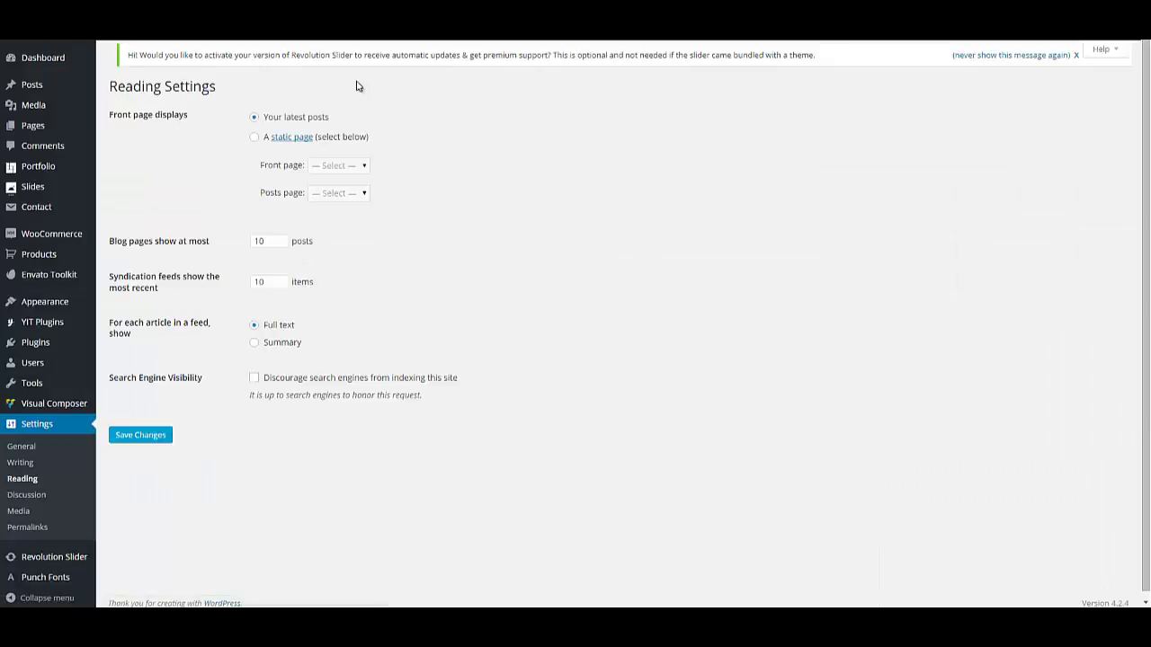
left_click(256, 139)
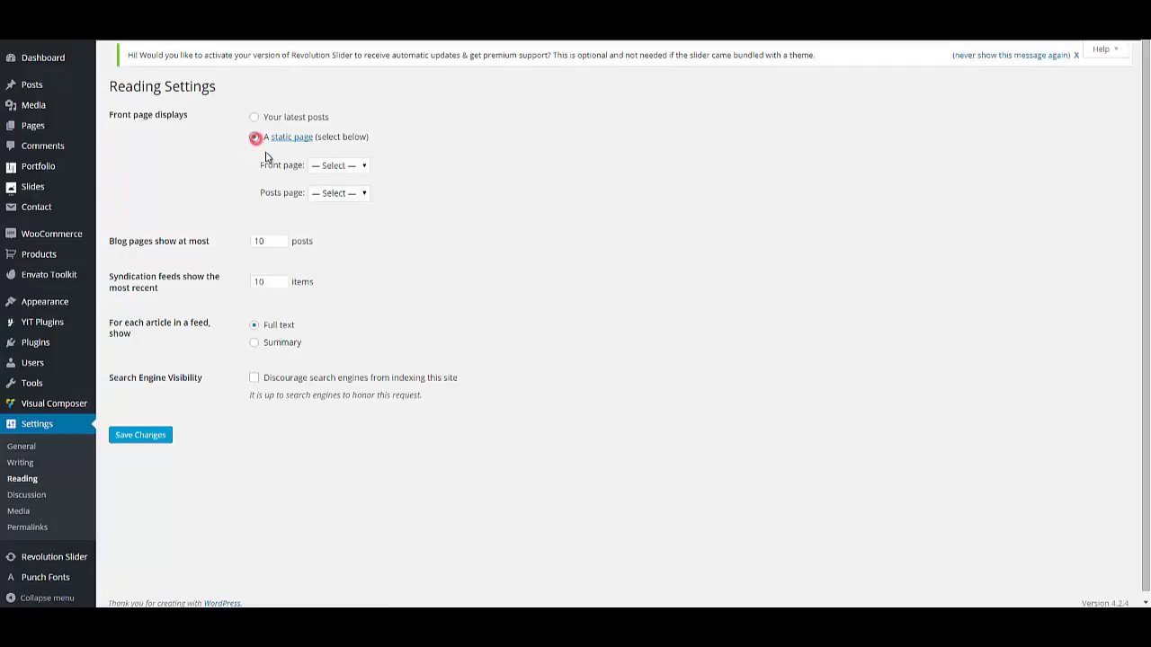
left_click(352, 170)
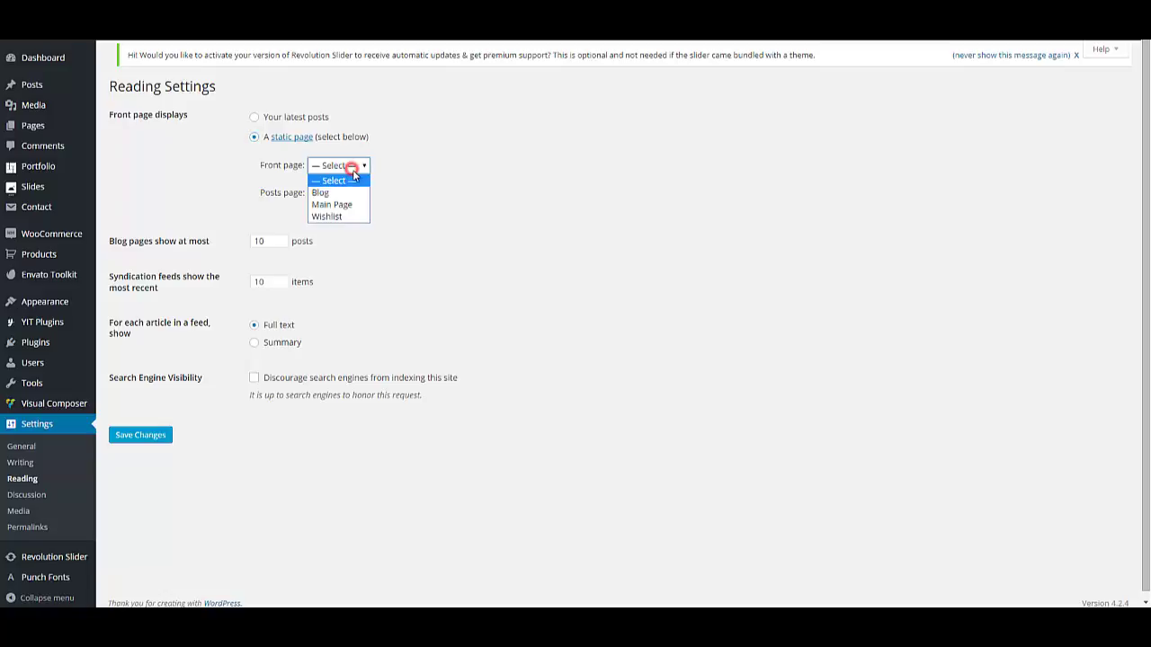
left_click(342, 206)
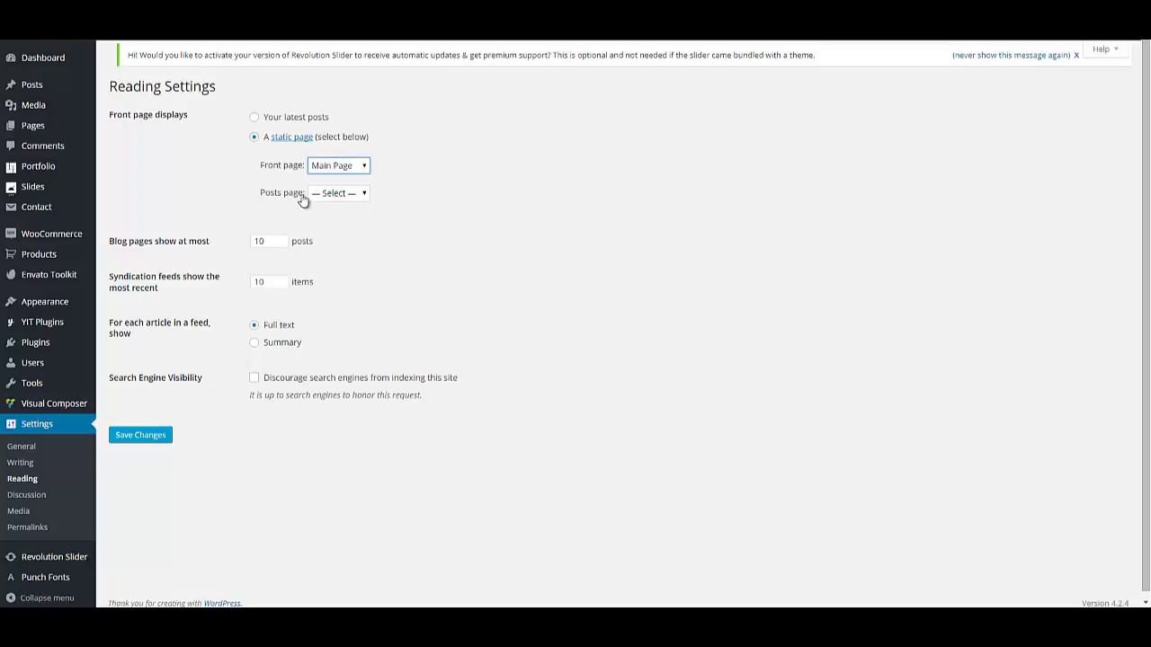
left_click(341, 200)
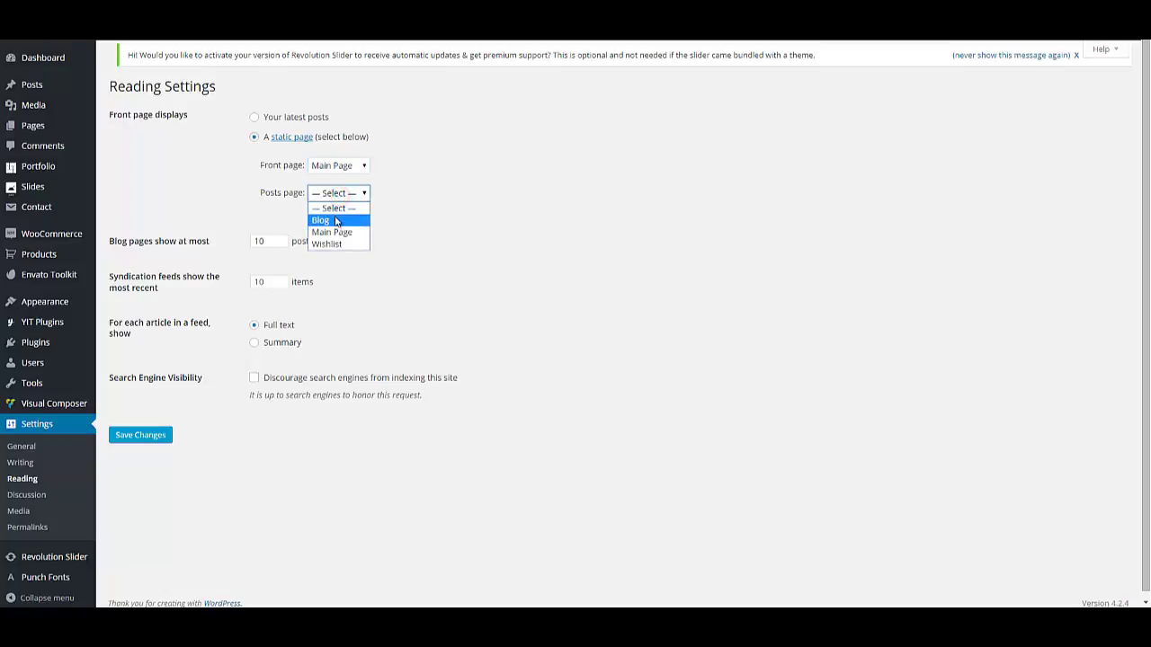
left_click(332, 219)
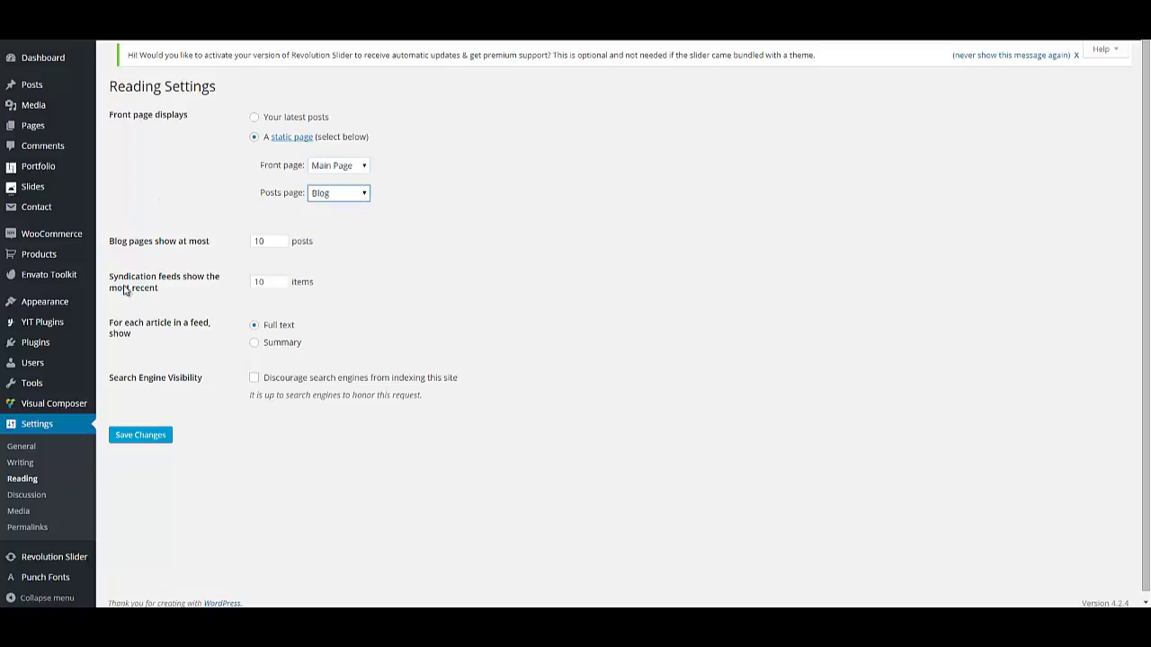
left_click(145, 436)
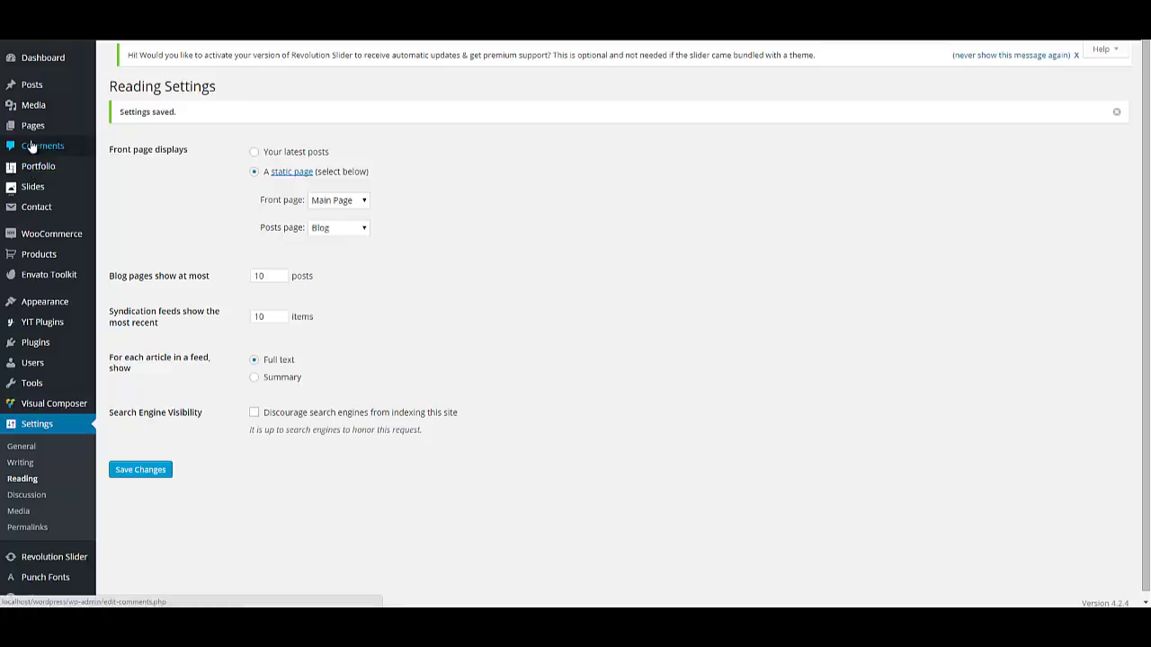
Add another new page titled "Parallax".
mouse_move(31, 136)
left_click(106, 151)
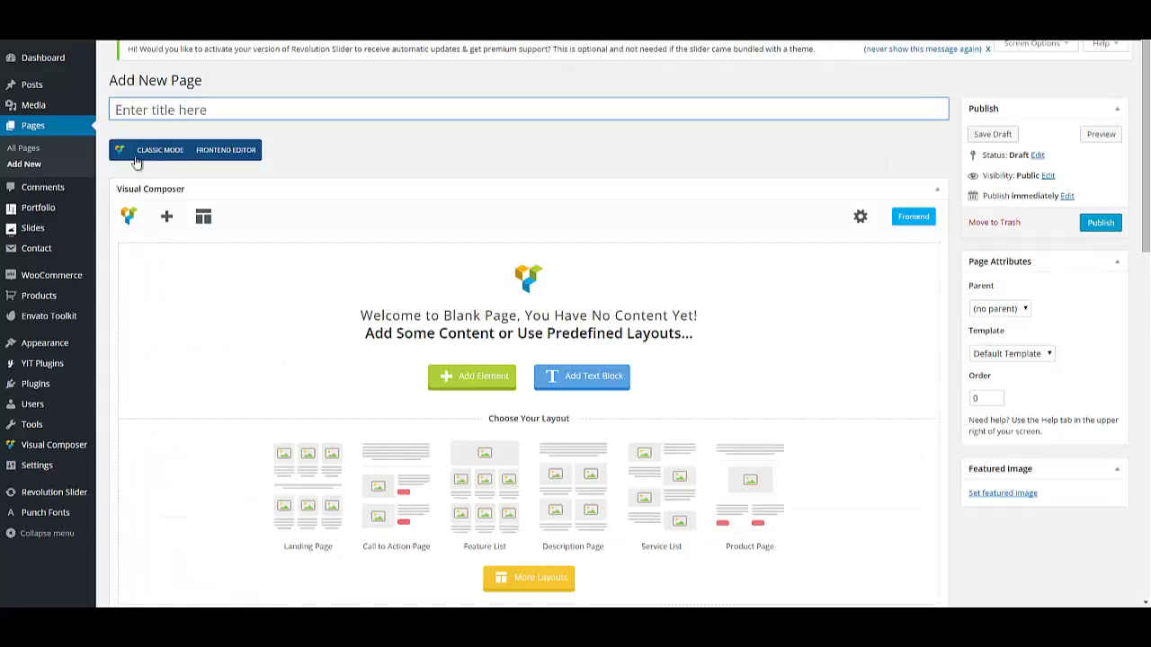
left_click(180, 118)
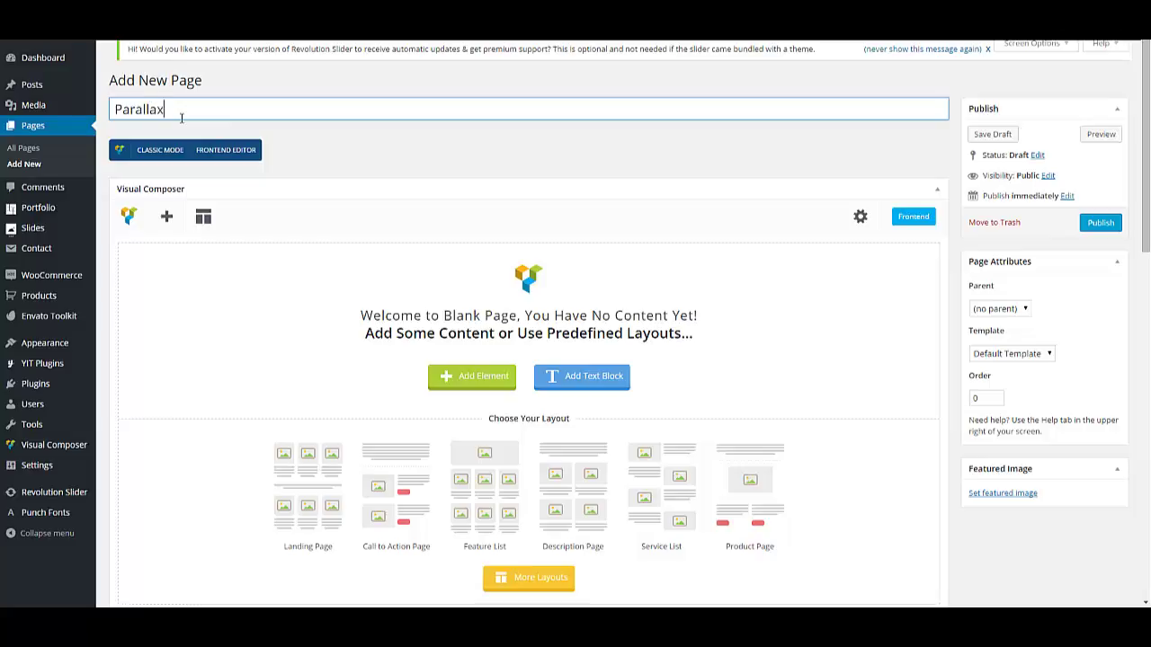
Add a Row - Parallax - Fullwidth video element to the page and set its container type to Parallax.
left_click(168, 219)
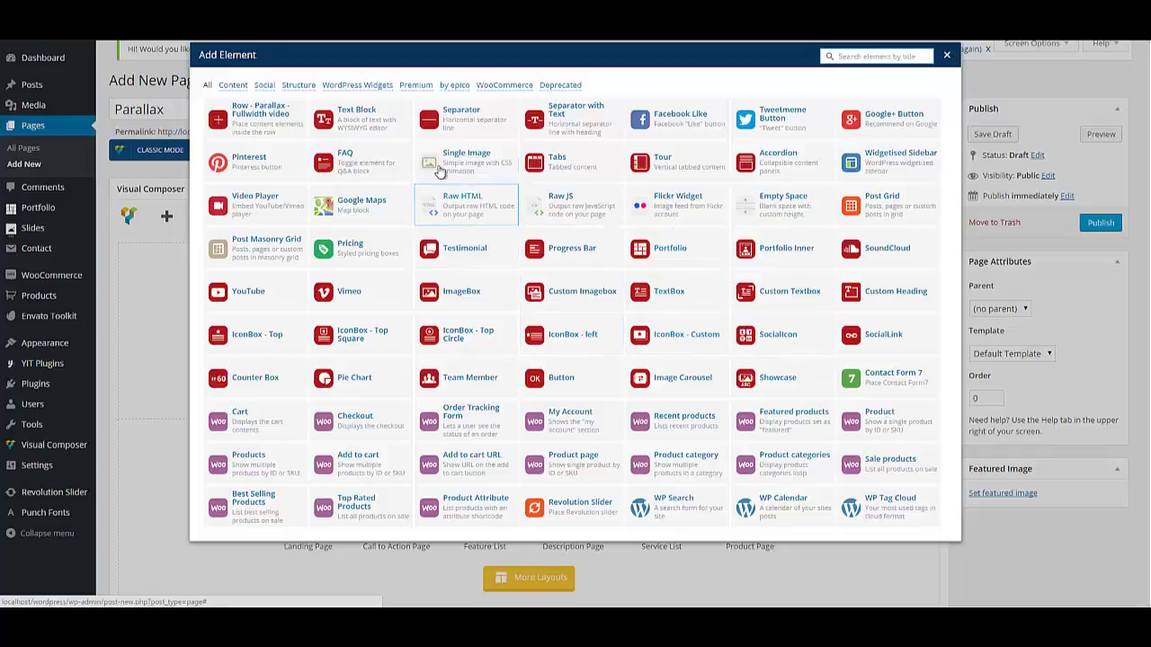
left_click(272, 120)
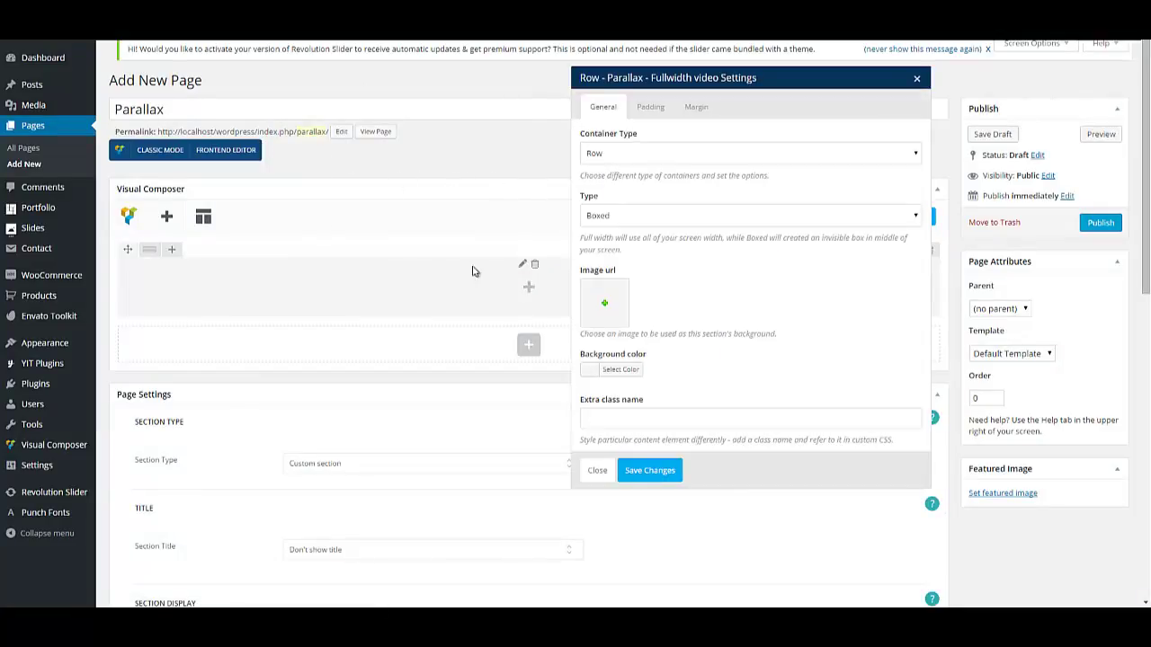
left_click(664, 159)
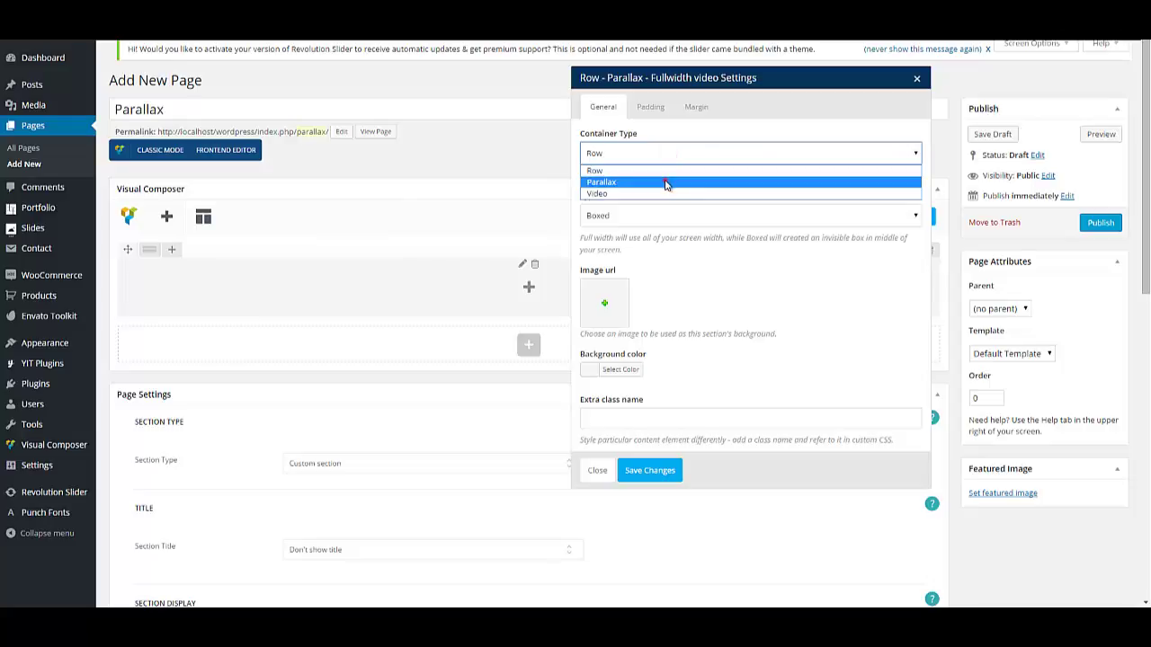
left_click(665, 182)
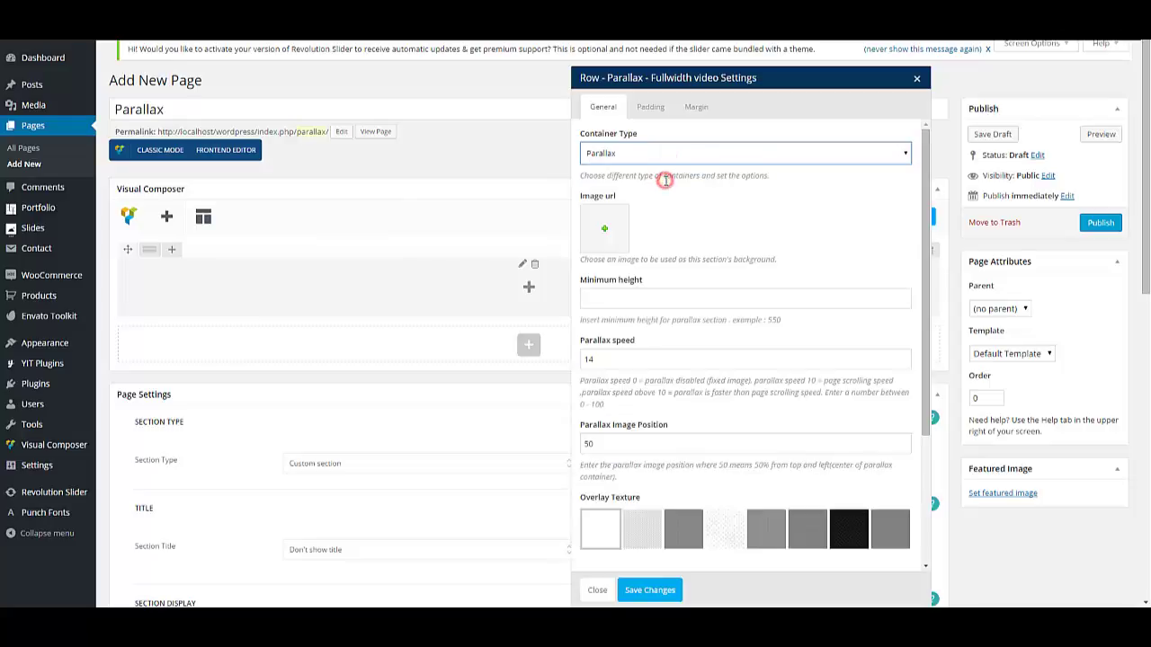
Upload the parallax51 image from the Desktop and set it as the parallax row's background image.
left_click(601, 231)
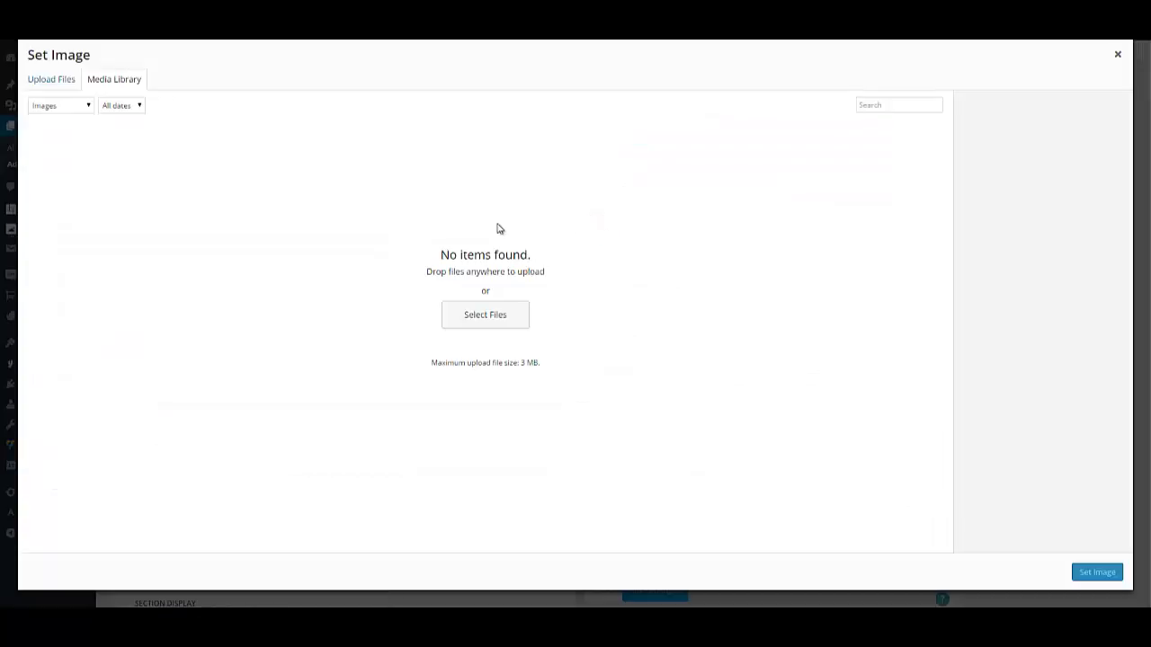
left_click(57, 79)
left_click(576, 297)
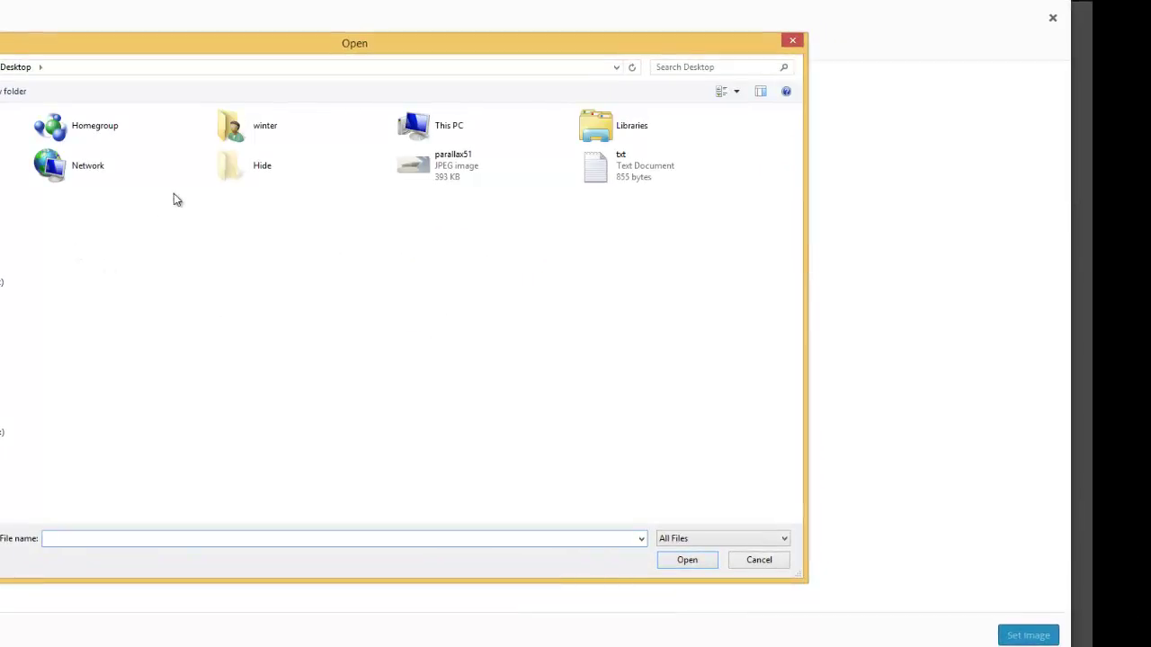
left_click(429, 166)
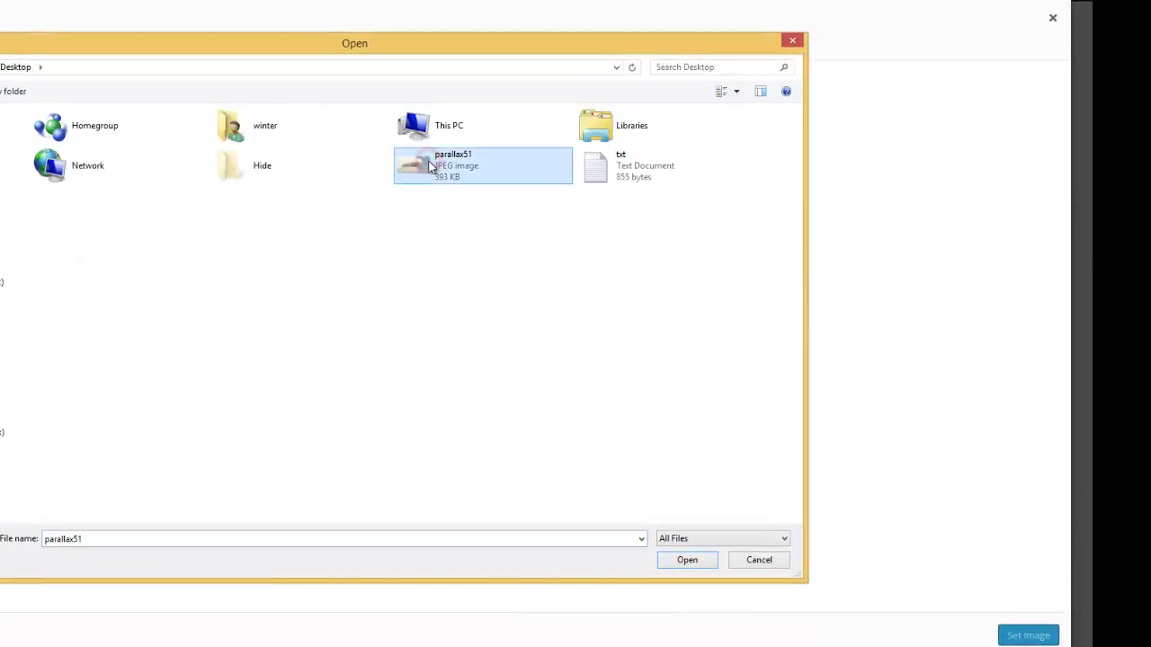
left_click(685, 560)
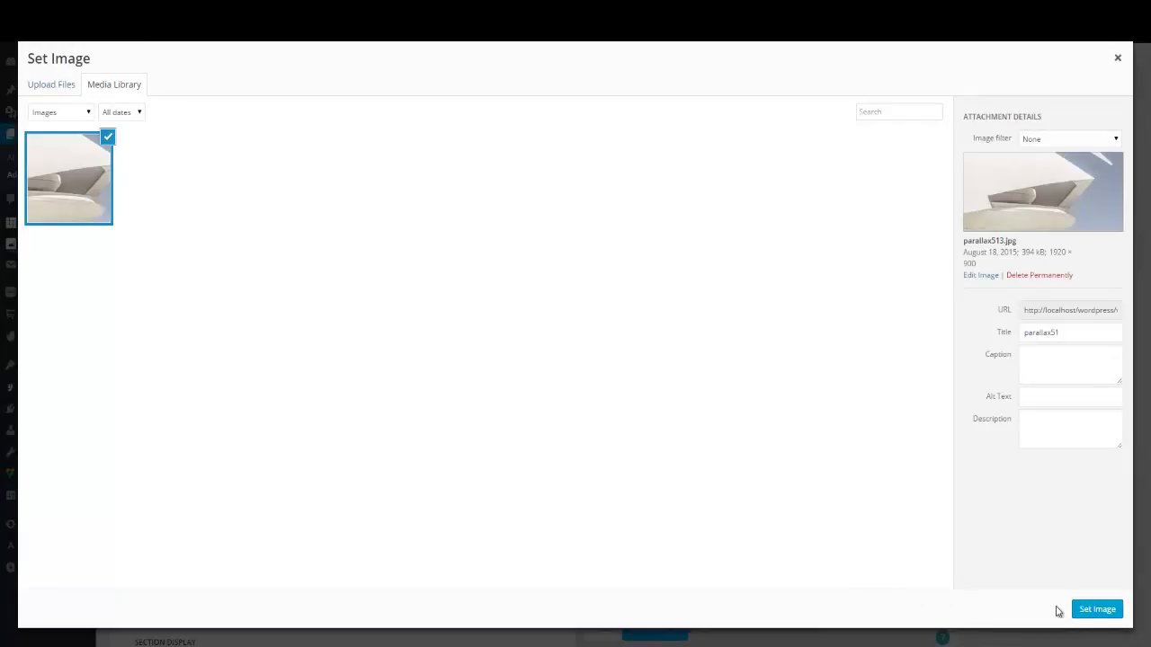
left_click(1099, 613)
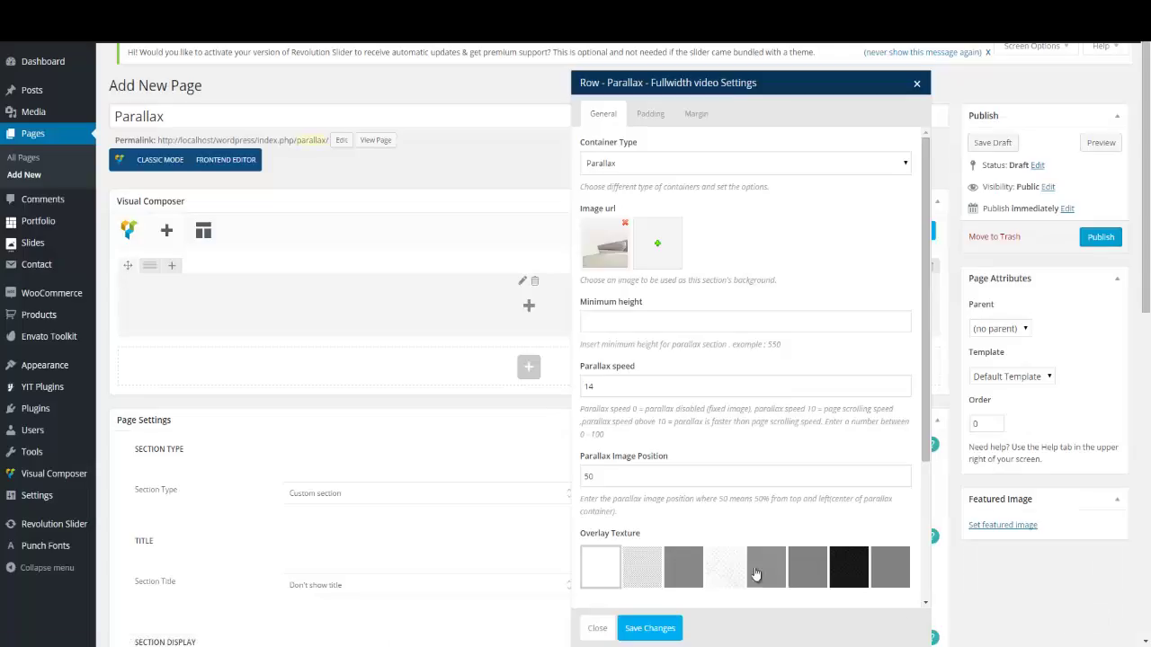
Set the parallax row's top and bottom padding to 200 and save the row settings.
left_click(644, 121)
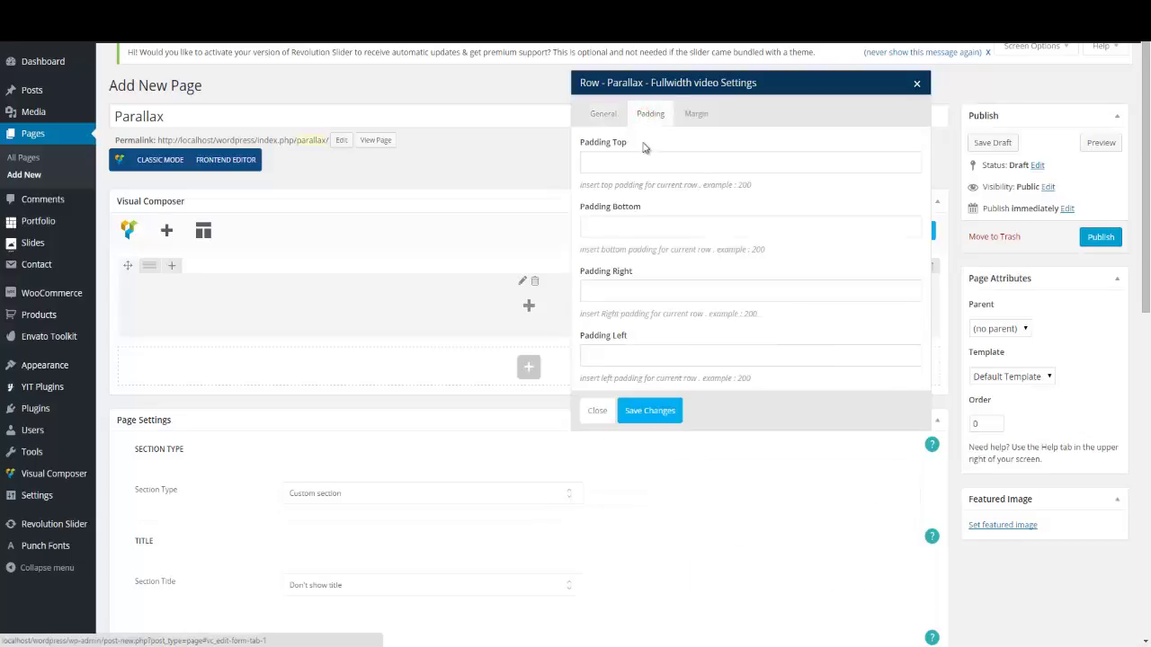
left_click(638, 164)
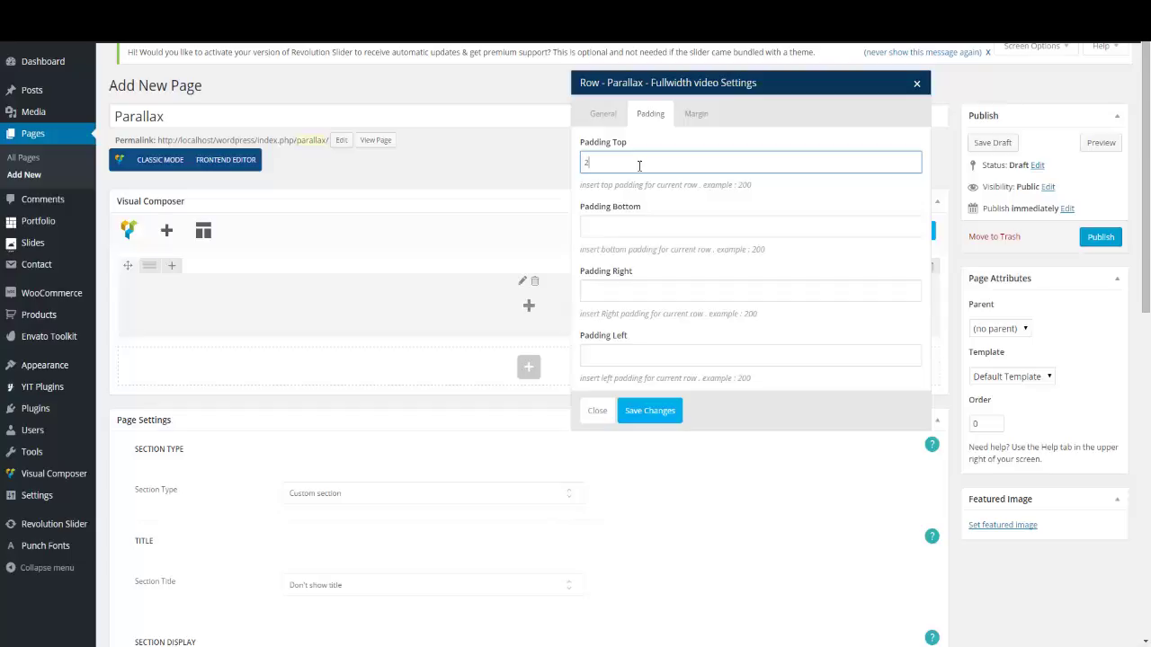
key("Tab")
type("2")
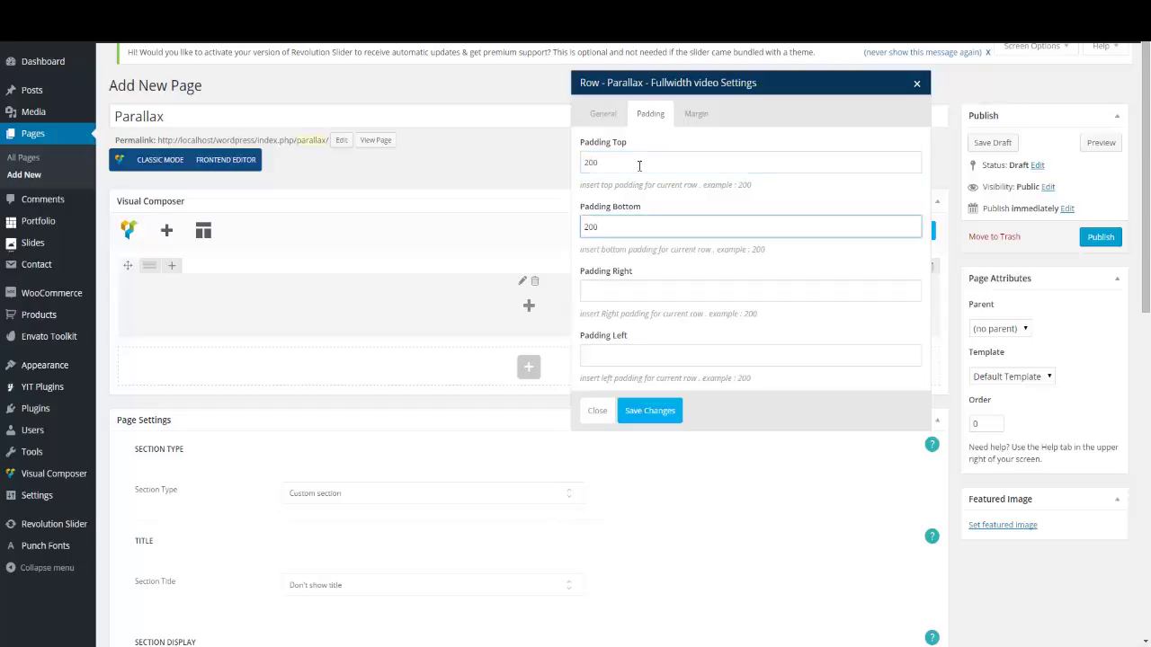
left_click(648, 418)
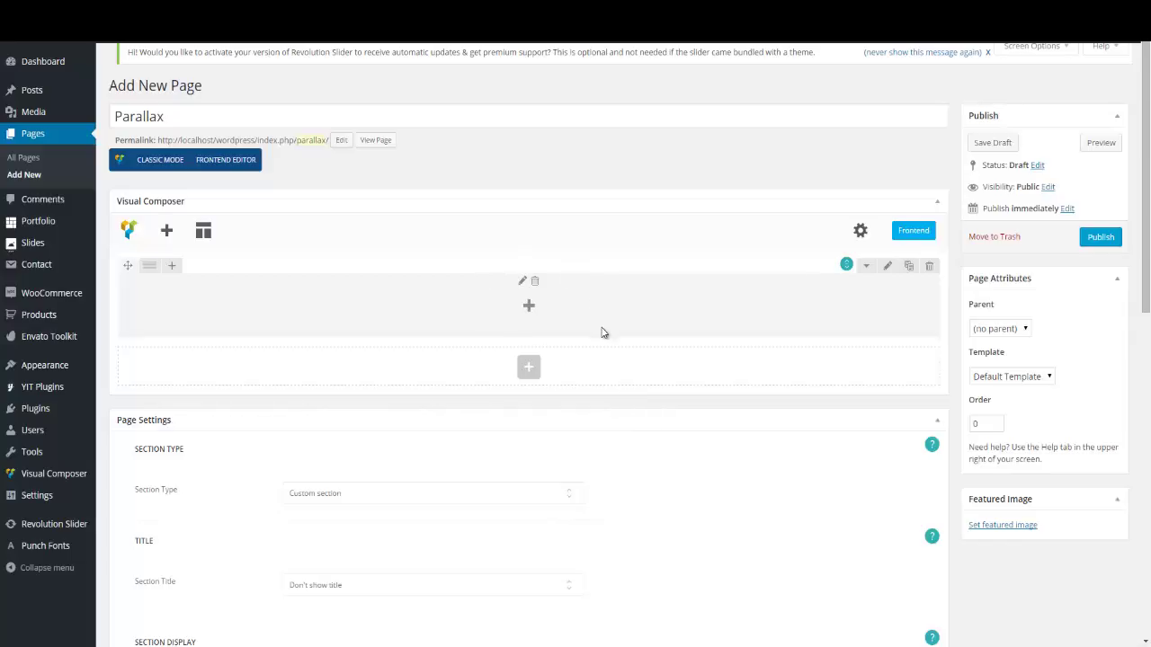
Add a Custom Heading inside the row, with the title "THE CUSTOMER IS ALWAYS AND COMPLETELY RIGHT" copied from the txt file in Notepad.
left_click(532, 309)
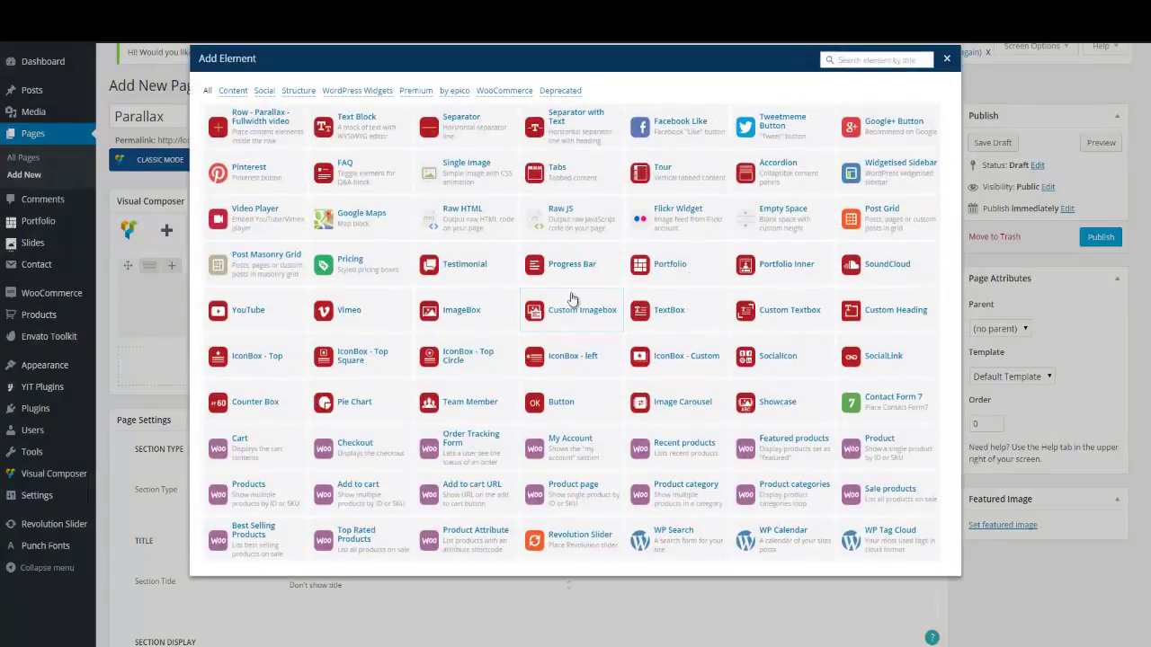
left_click(859, 313)
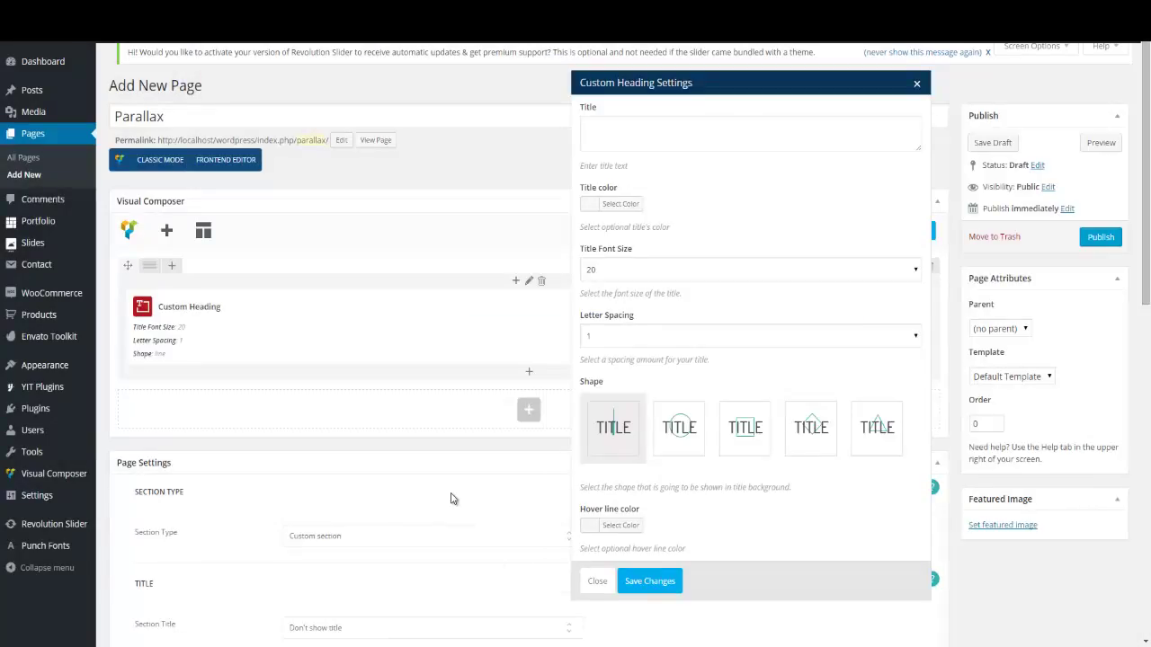
key("alt+Tab")
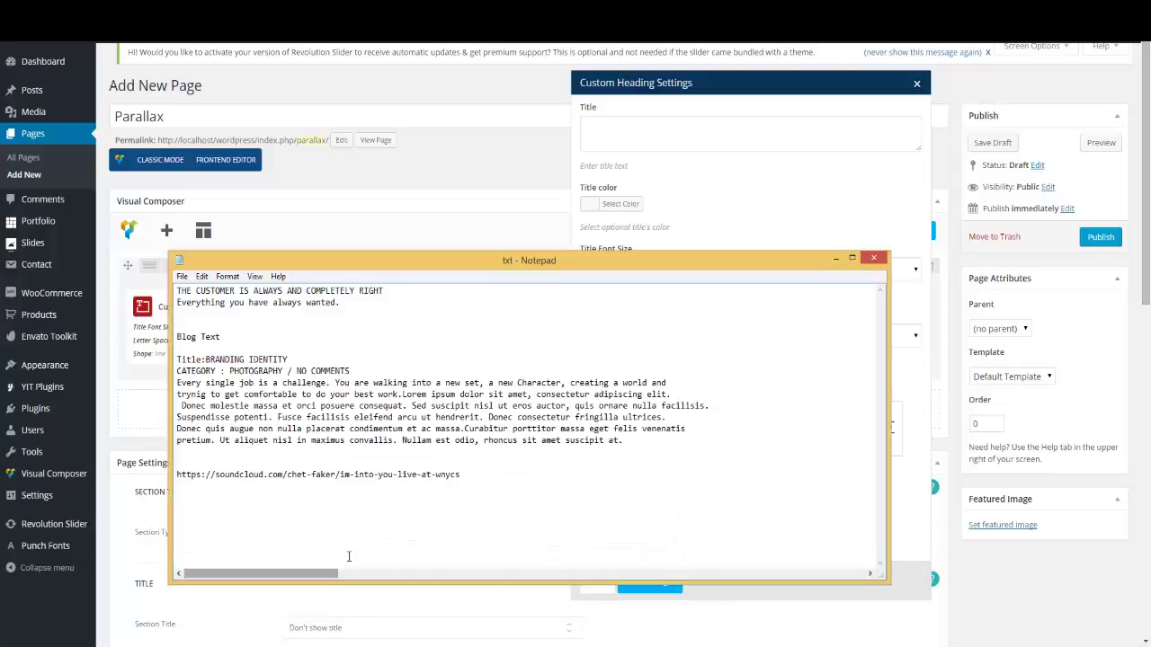
left_click_drag(406, 289, 137, 292)
key("ctrl+c")
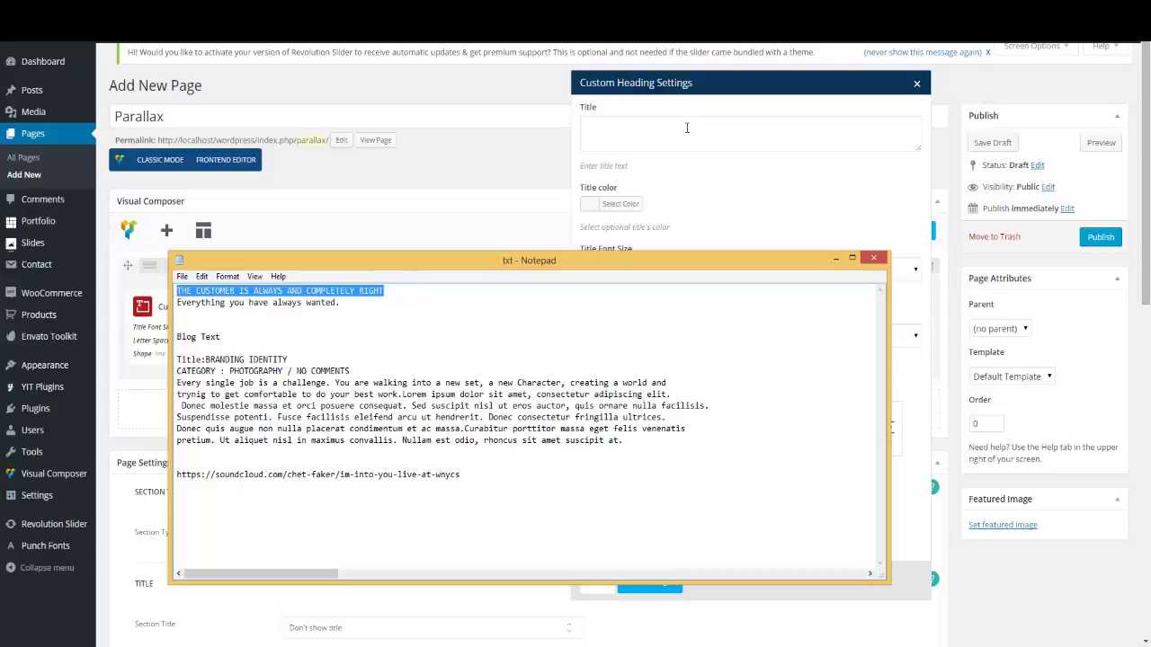
left_click(688, 127)
key("ctrl+v")
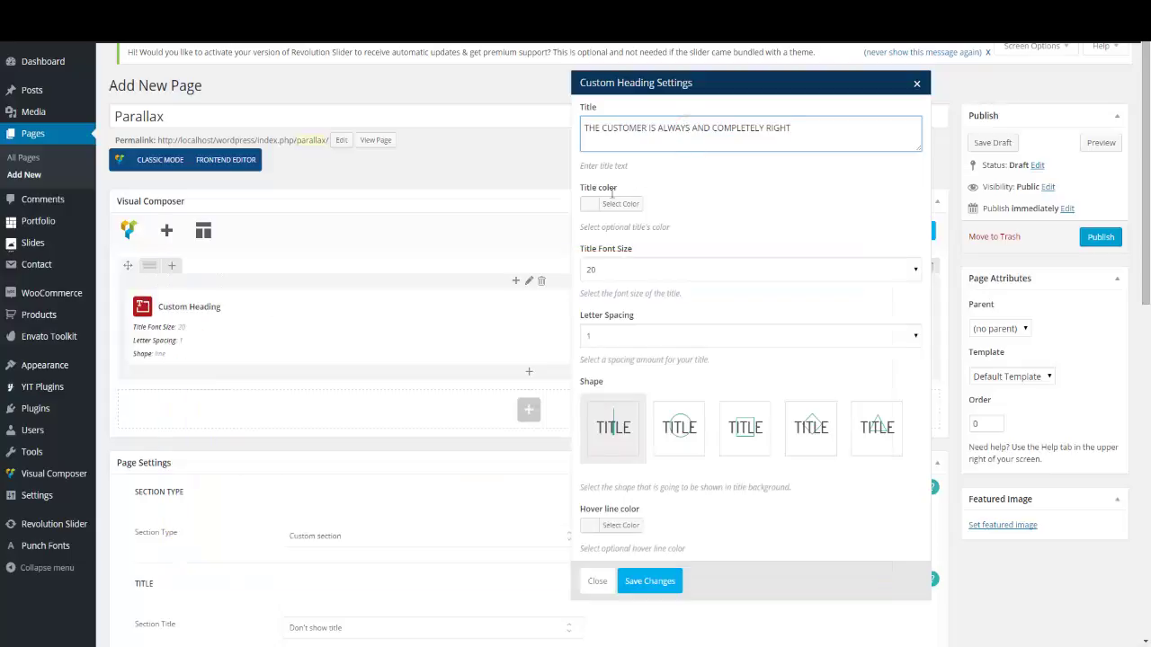
Set the custom heading's title color to #444444.
left_click(596, 204)
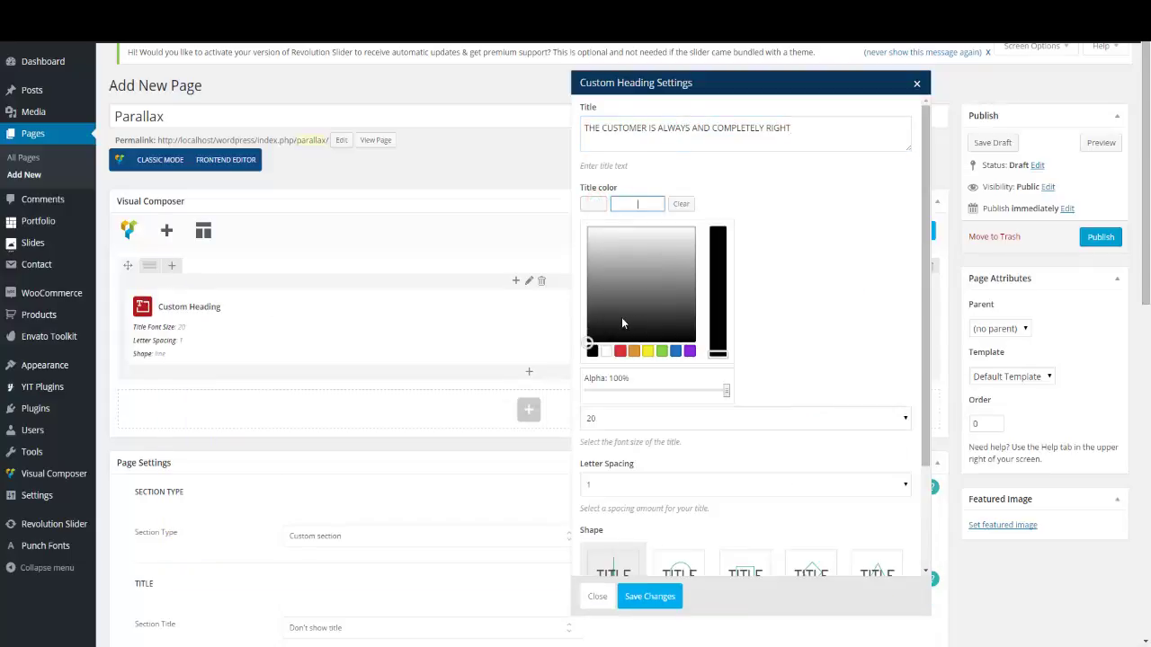
left_click(638, 257)
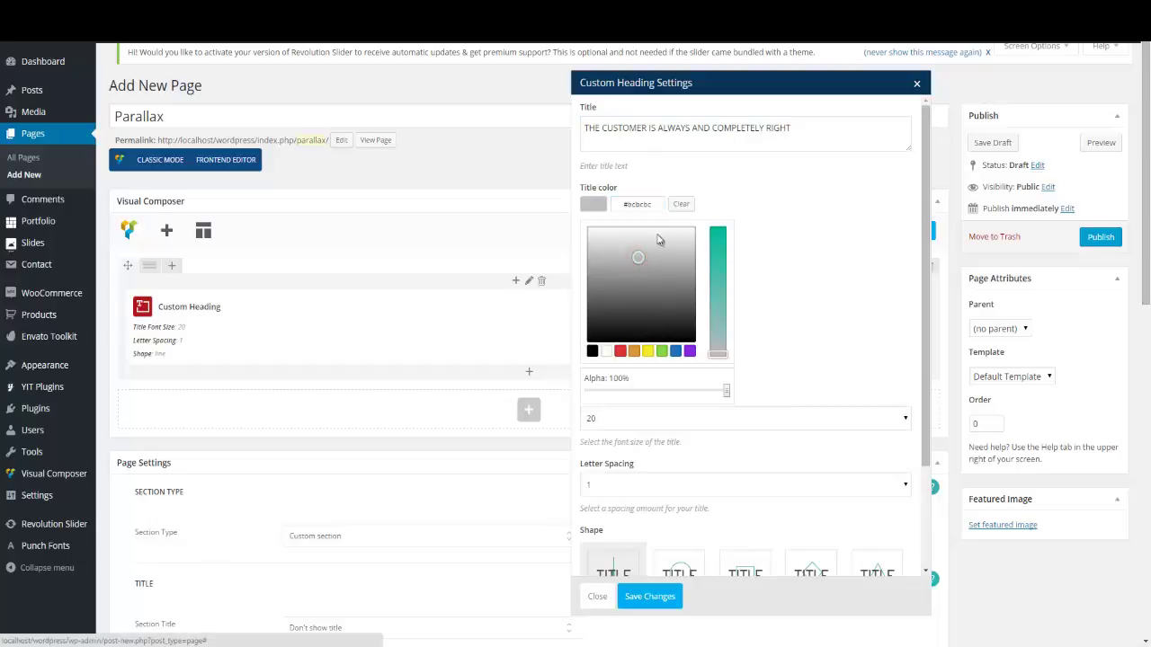
left_click_drag(656, 206, 627, 204)
type("#444444")
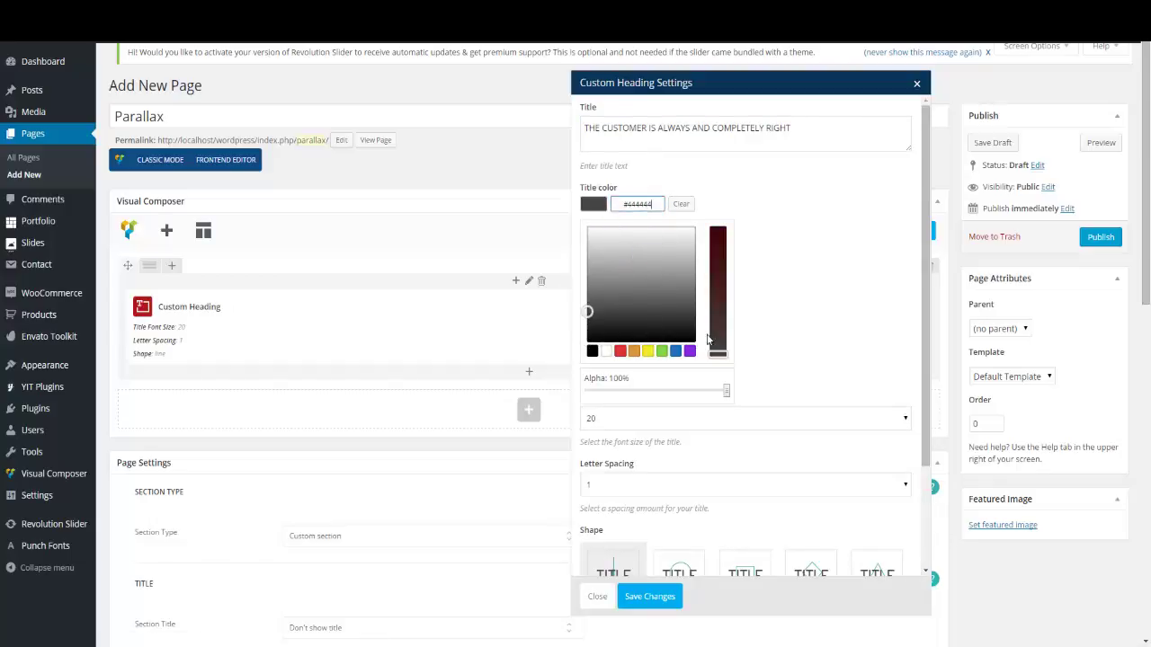
left_click(775, 288)
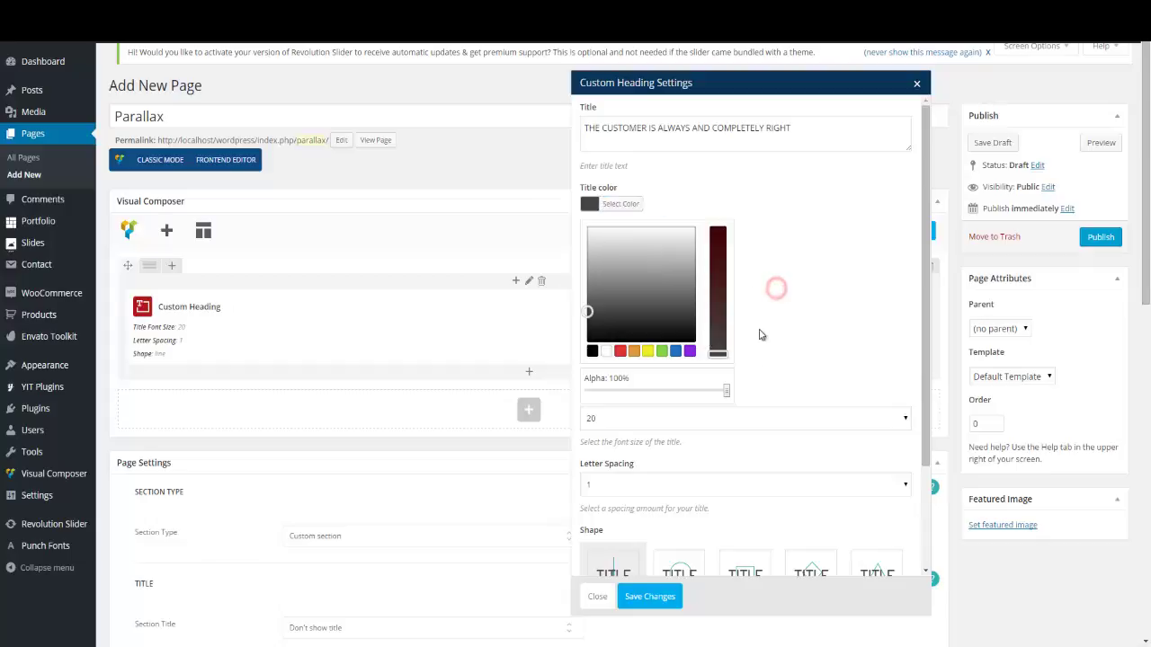
left_click(759, 358)
Set the heading's title font size to 40 and choose the circle as its background shape.
left_click(649, 267)
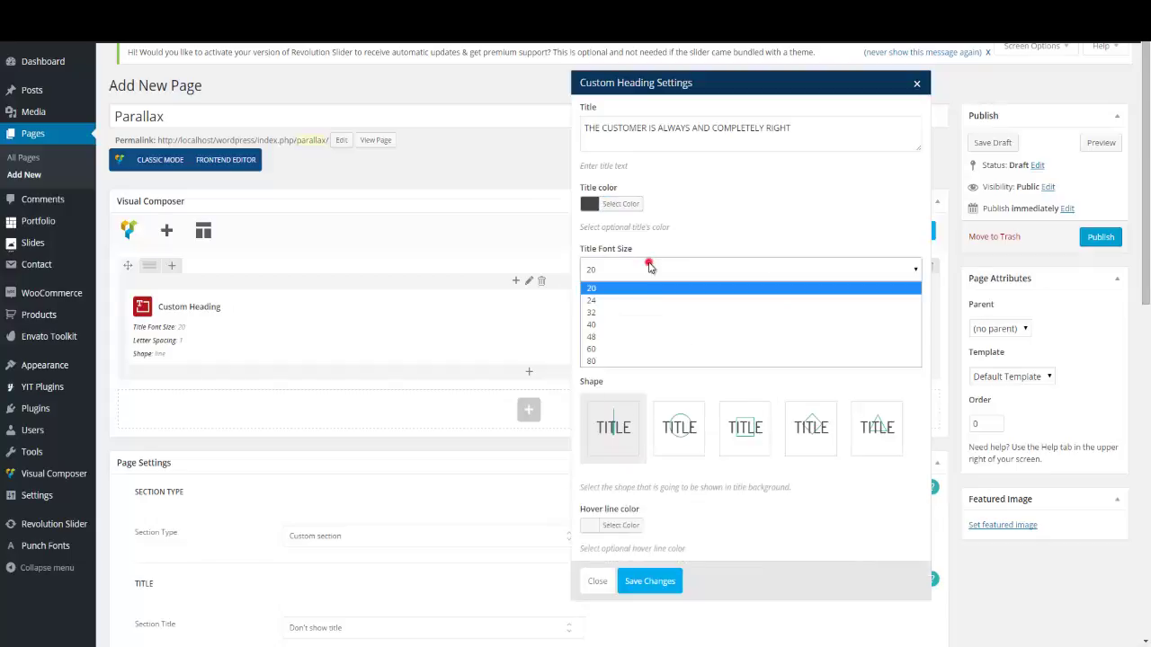
left_click(595, 325)
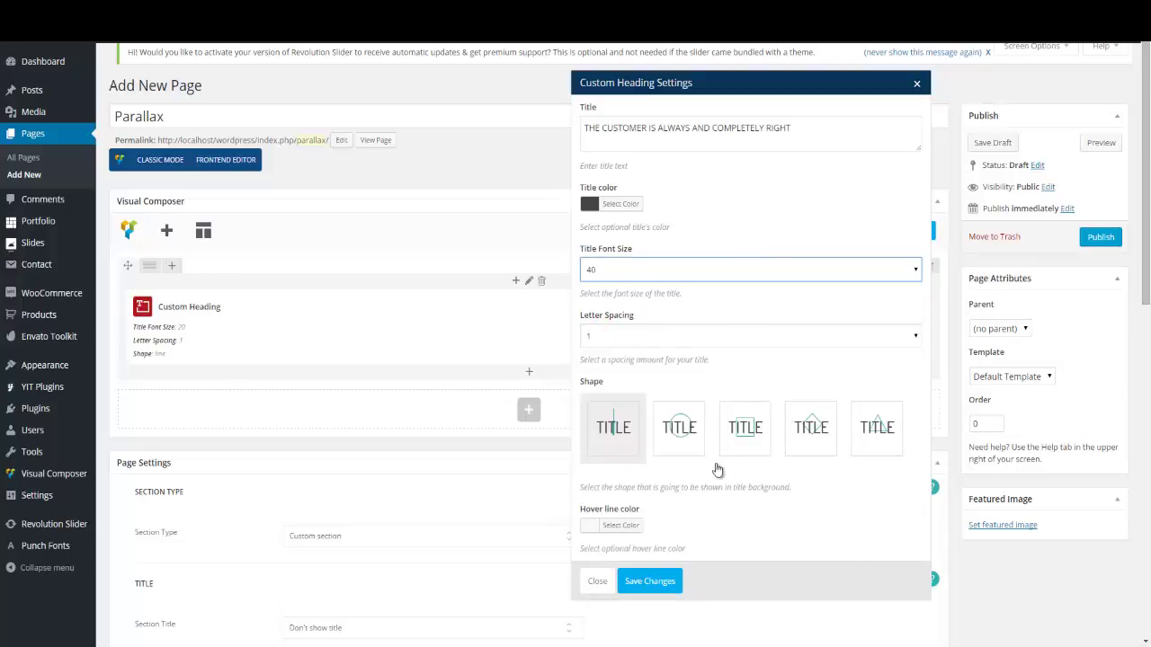
left_click(684, 455)
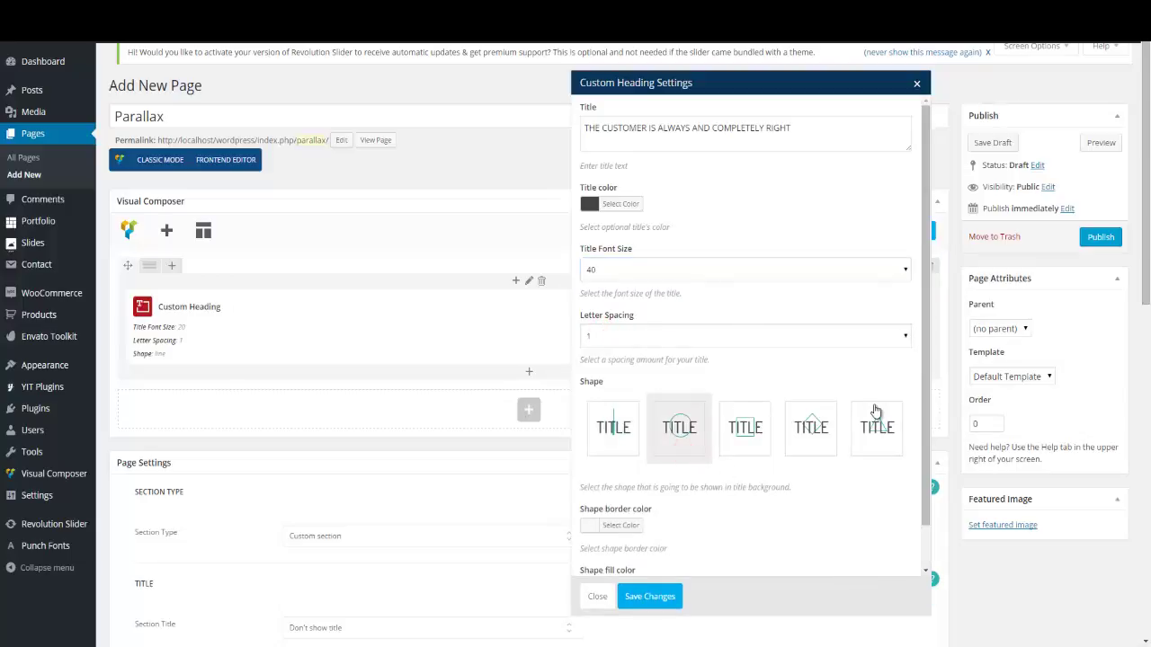
Set the custom heading's shape border color to the orange #f2a607 and save the heading settings.
scroll(841, 370, "down", 1)
left_click(618, 480)
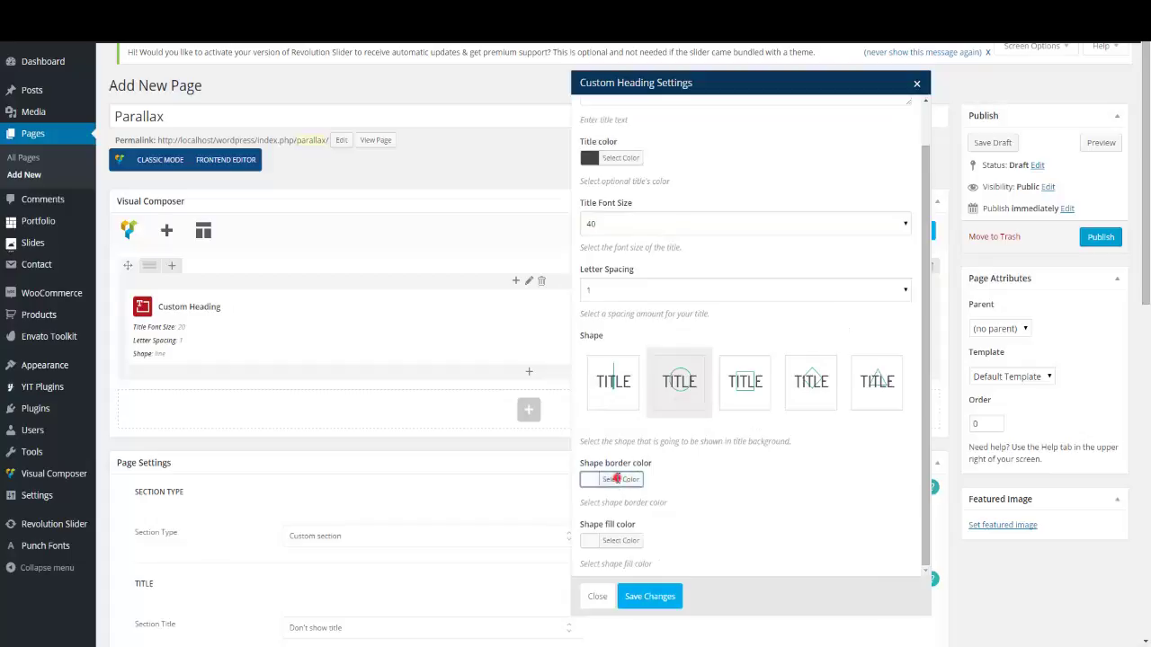
scroll(789, 428, "down", 3)
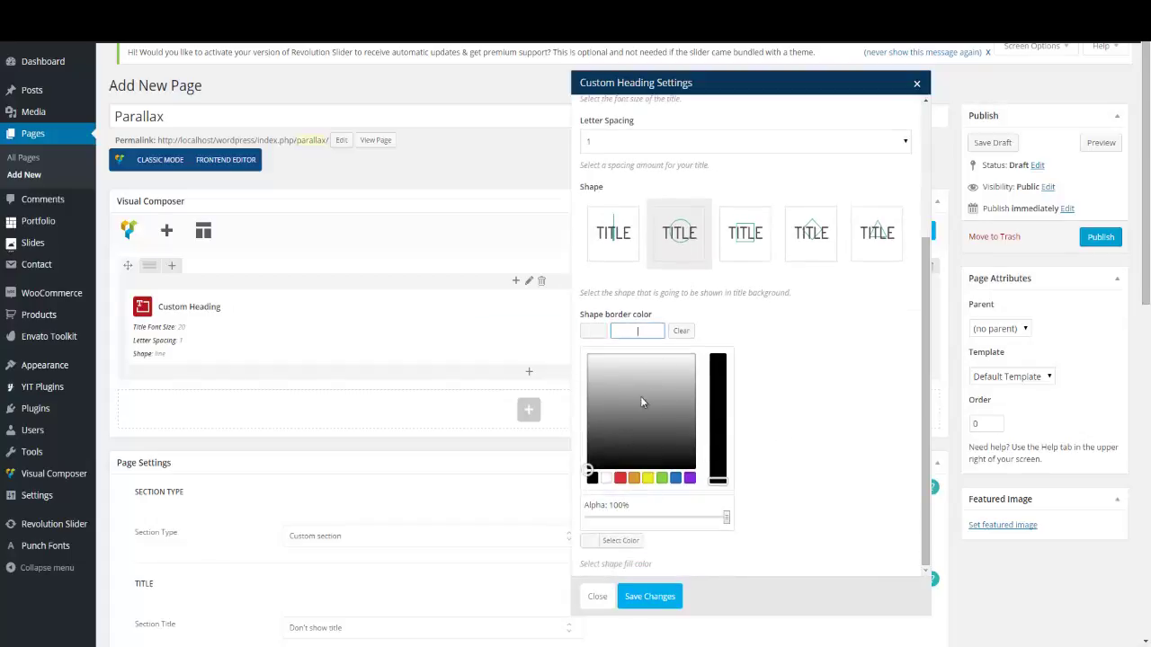
left_click(637, 477)
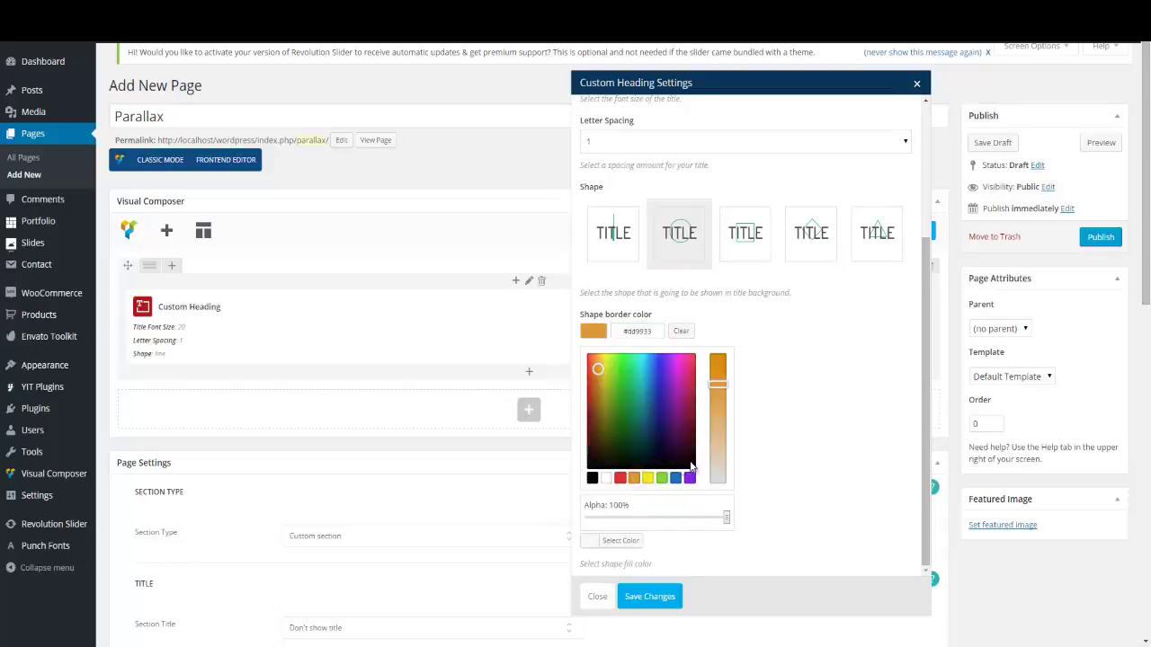
left_click_drag(600, 370, 601, 359)
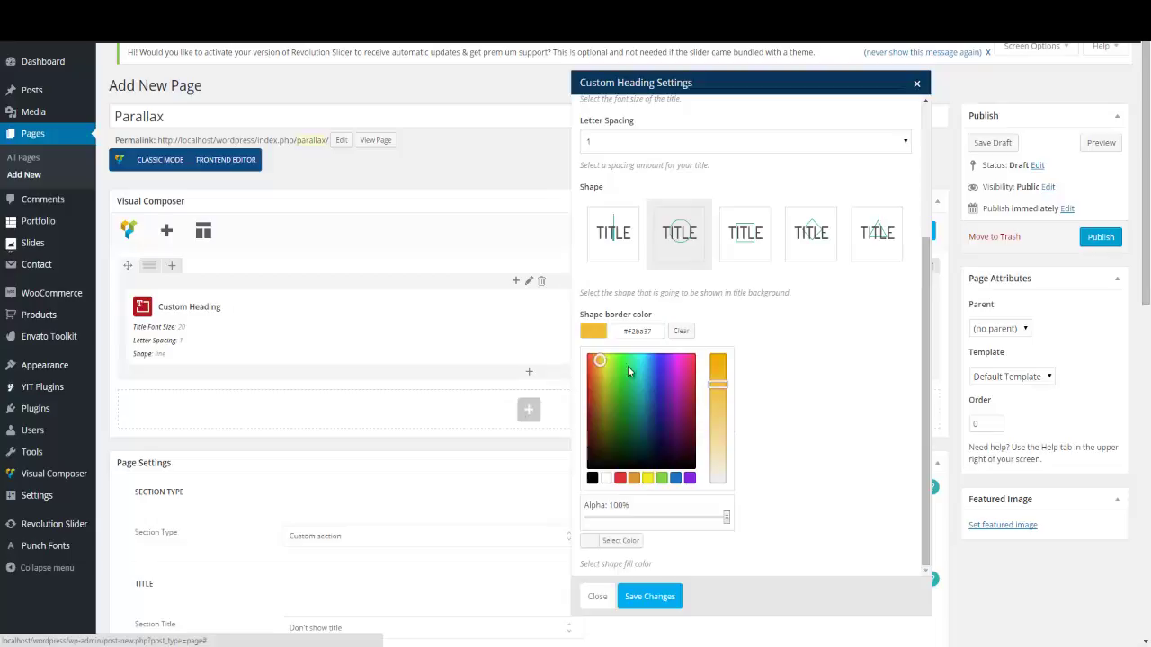
left_click_drag(718, 384, 717, 360)
scroll(856, 317, "down", 1)
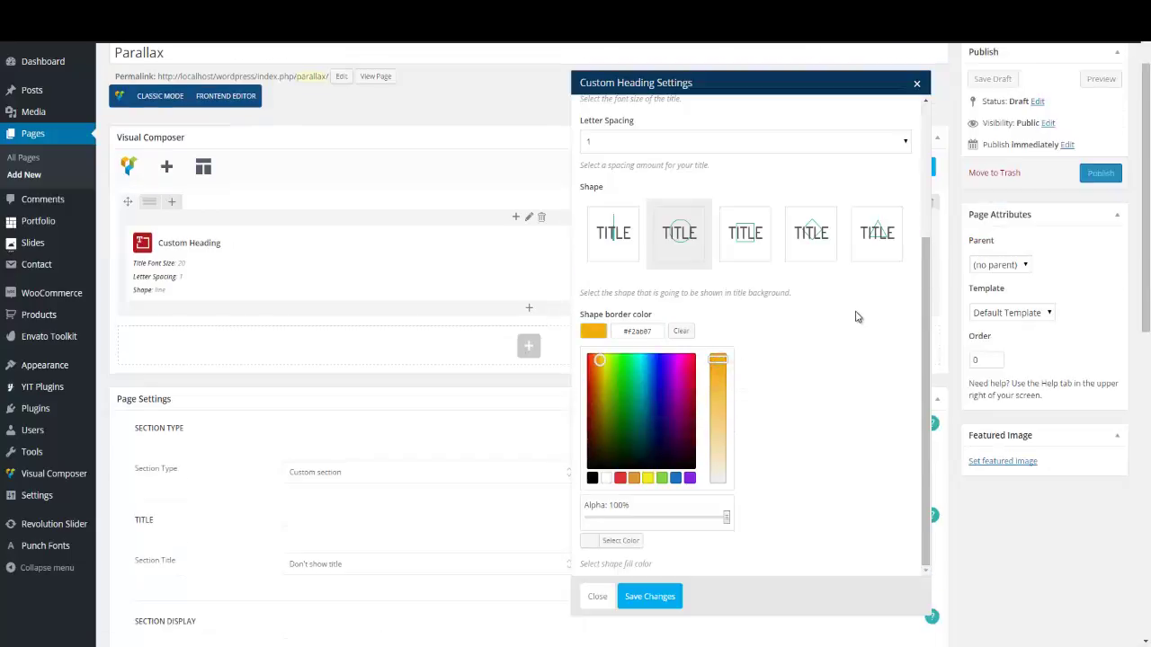
left_click(816, 338)
left_click(811, 344)
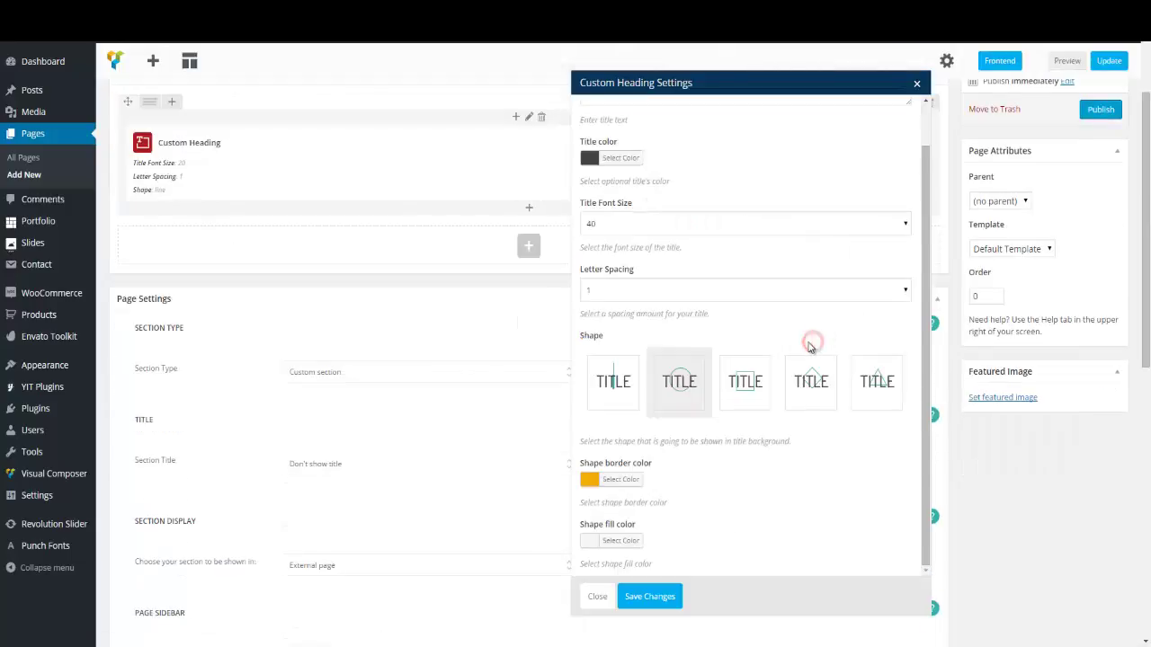
left_click(649, 599)
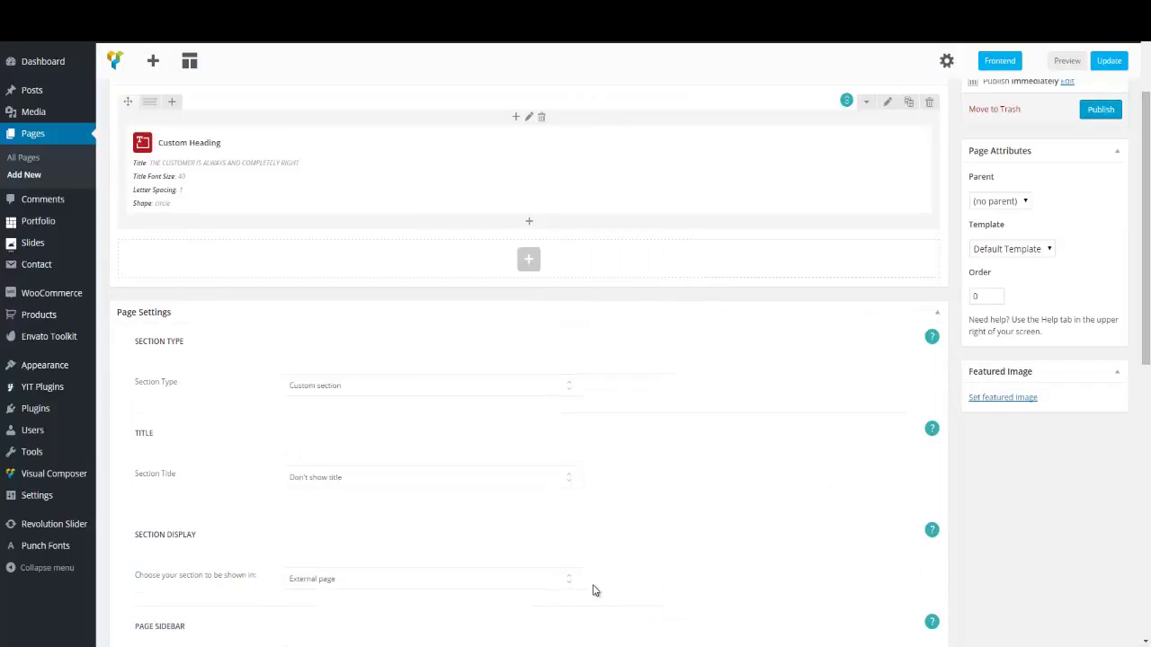
left_click(529, 228)
left_click(545, 407)
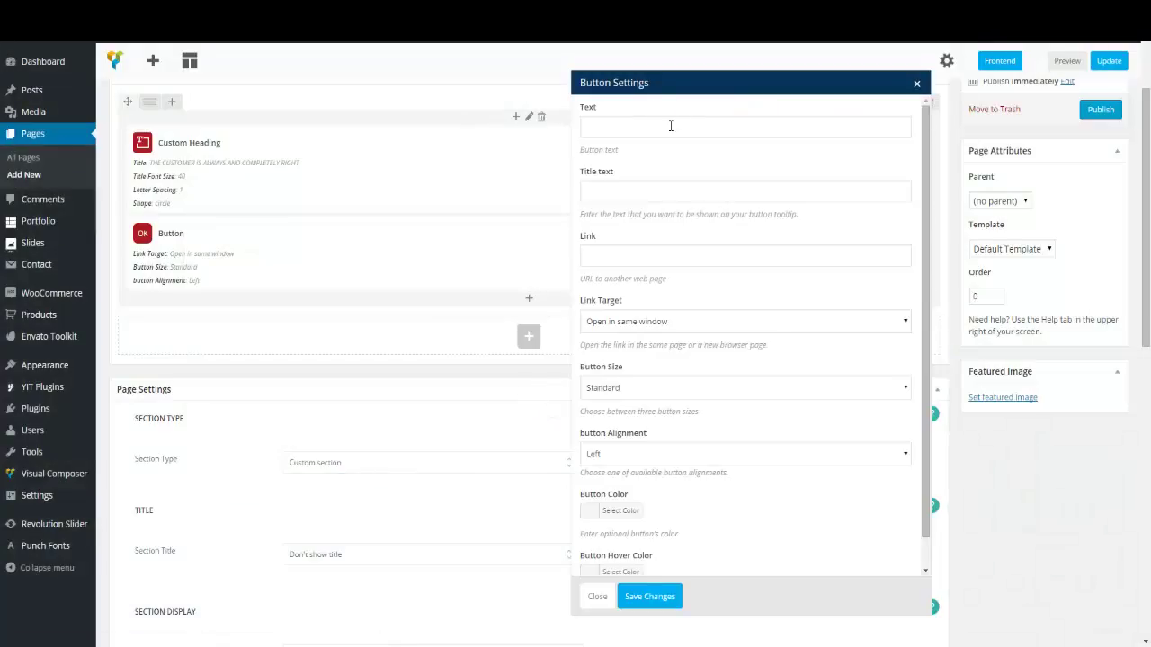
left_click(670, 125)
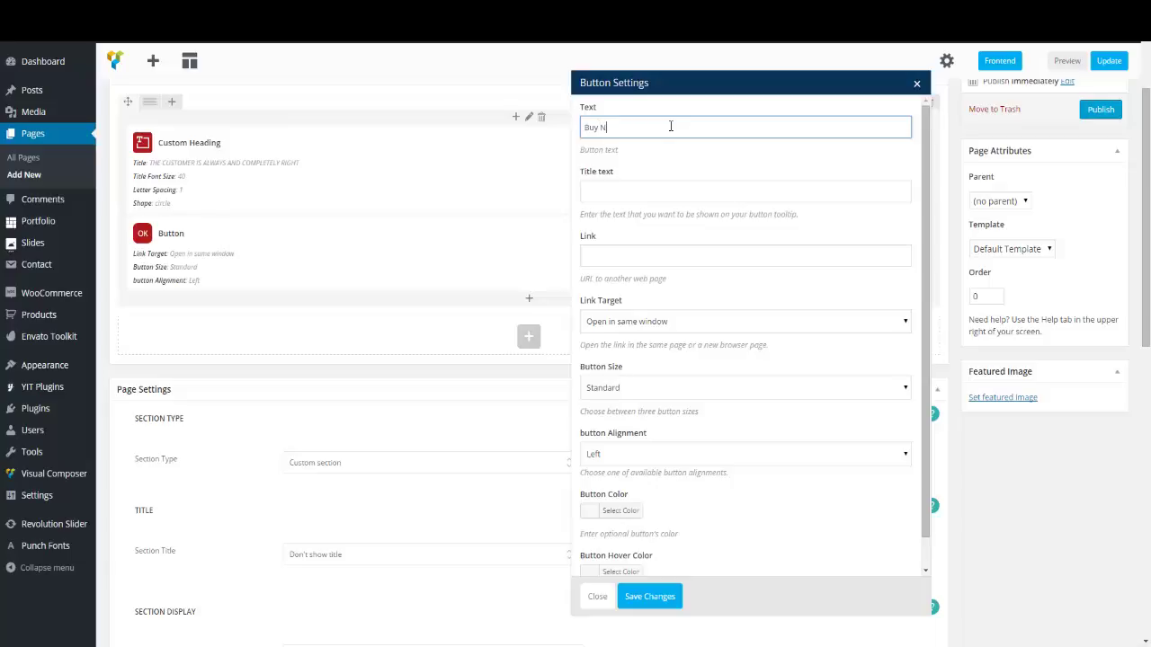
left_click(632, 261)
type("http")
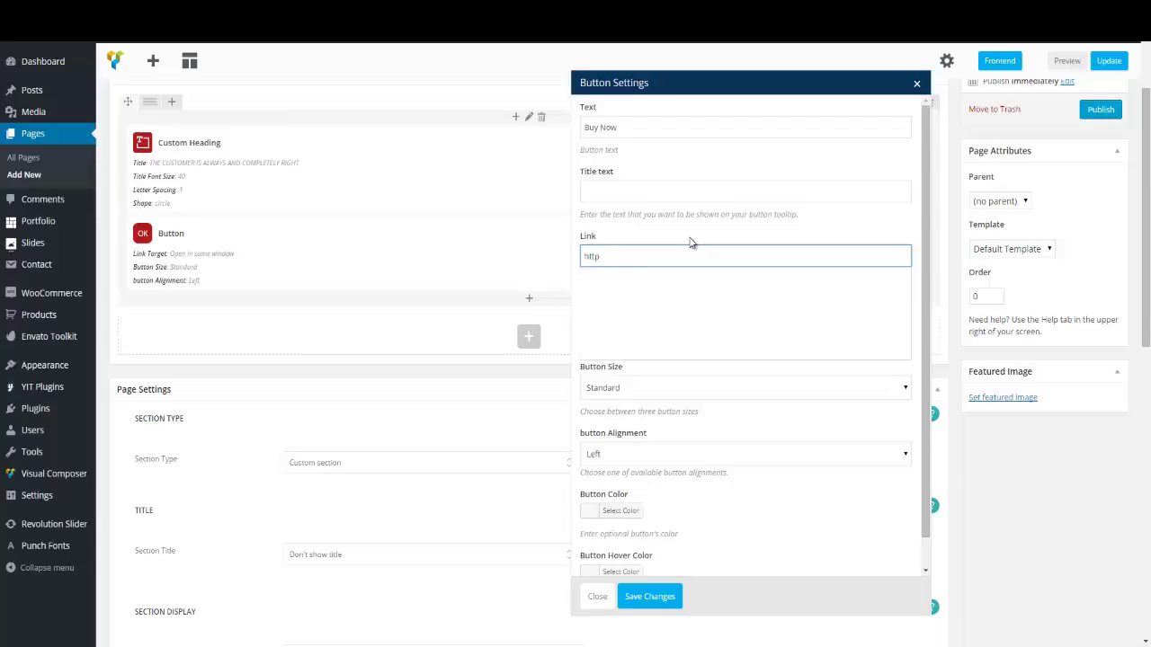
type("://google.com")
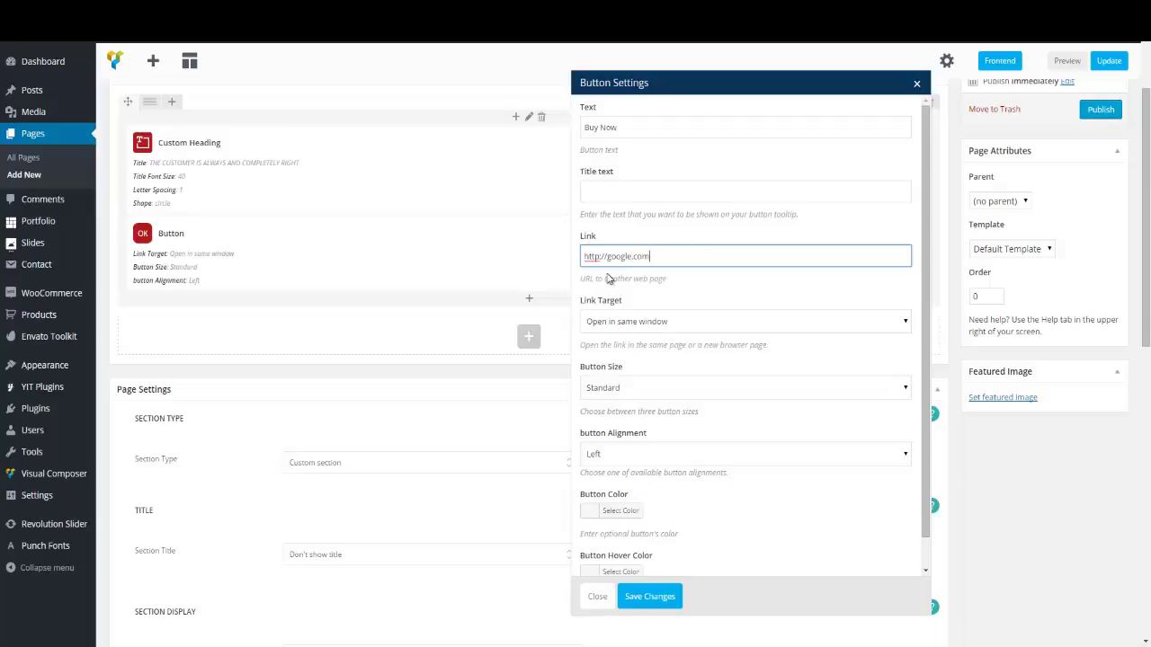
Set the button's link target to "Open in new window" and save the button settings.
left_click(694, 321)
left_click(670, 350)
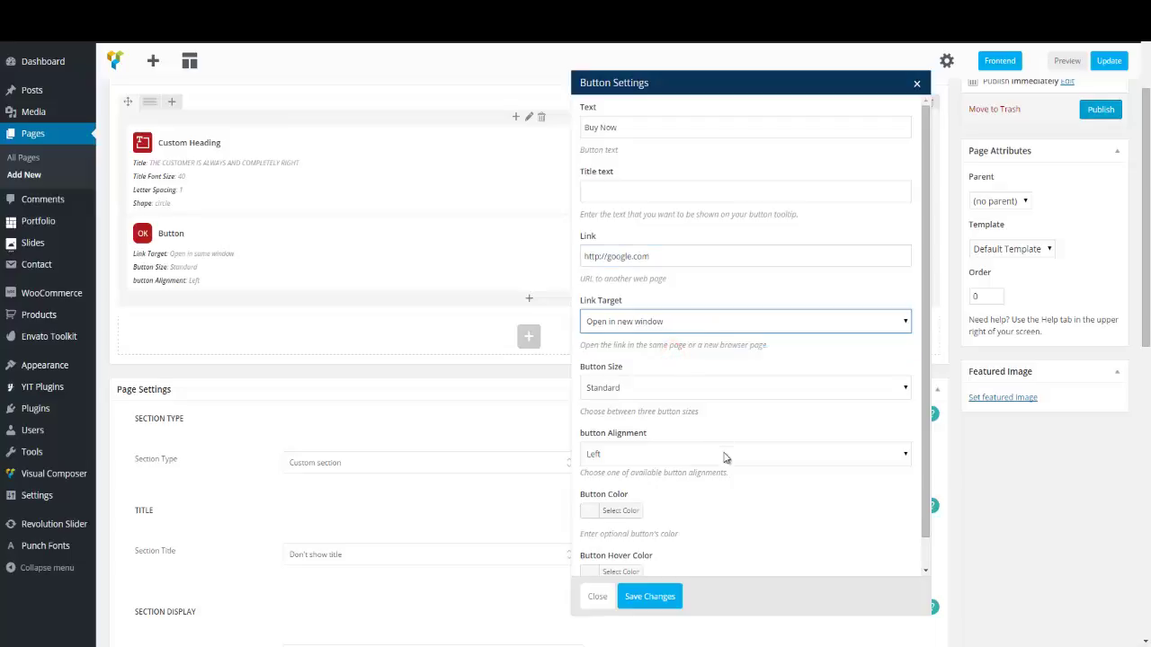
scroll(743, 465, "down", 1)
scroll(742, 465, "up", 1)
left_click(654, 598)
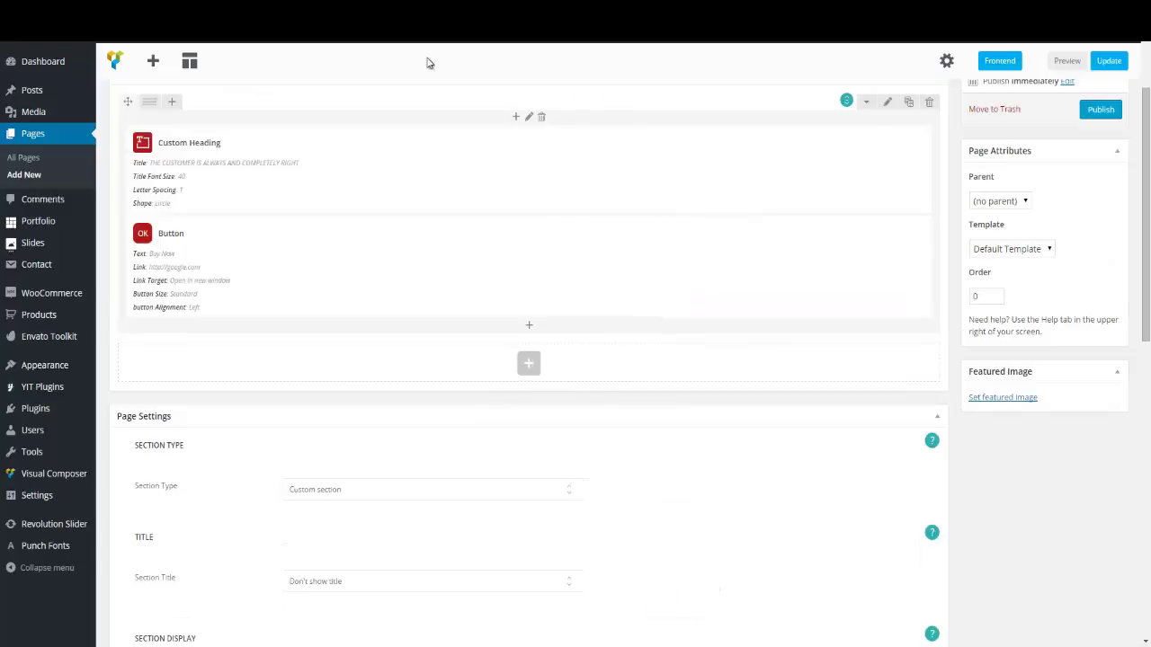
Choose "Custom section" as the section type in the Parallax page's settings.
mouse_move(578, 261)
scroll(438, 349, "down", 1)
scroll(462, 308, "down", 1)
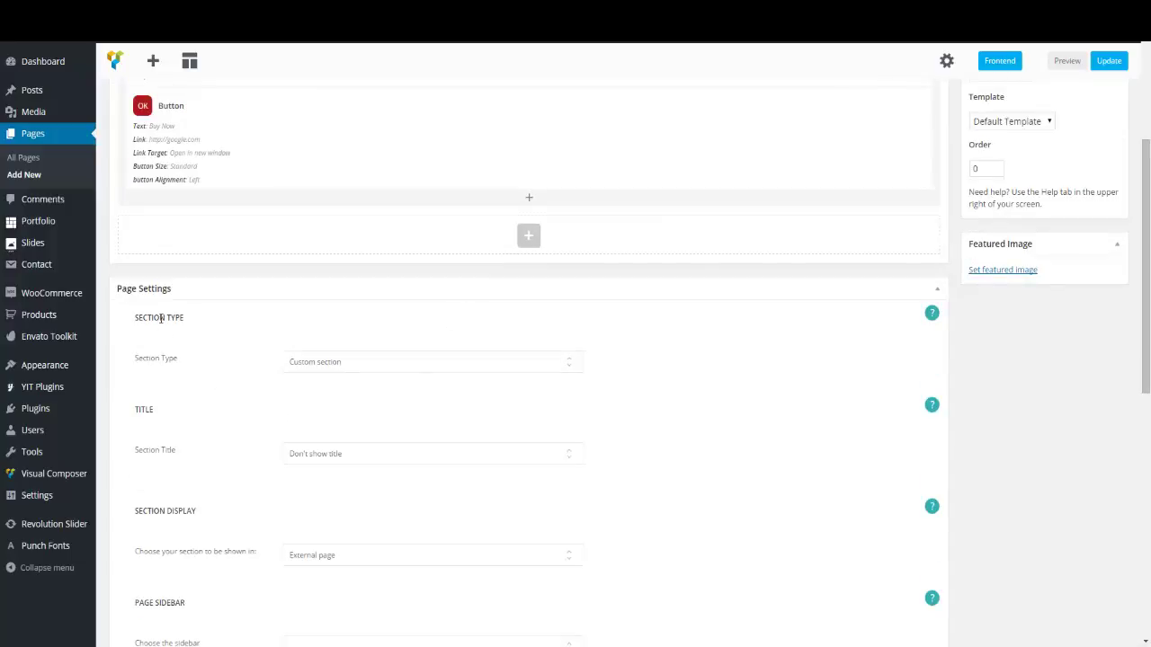
left_click(362, 370)
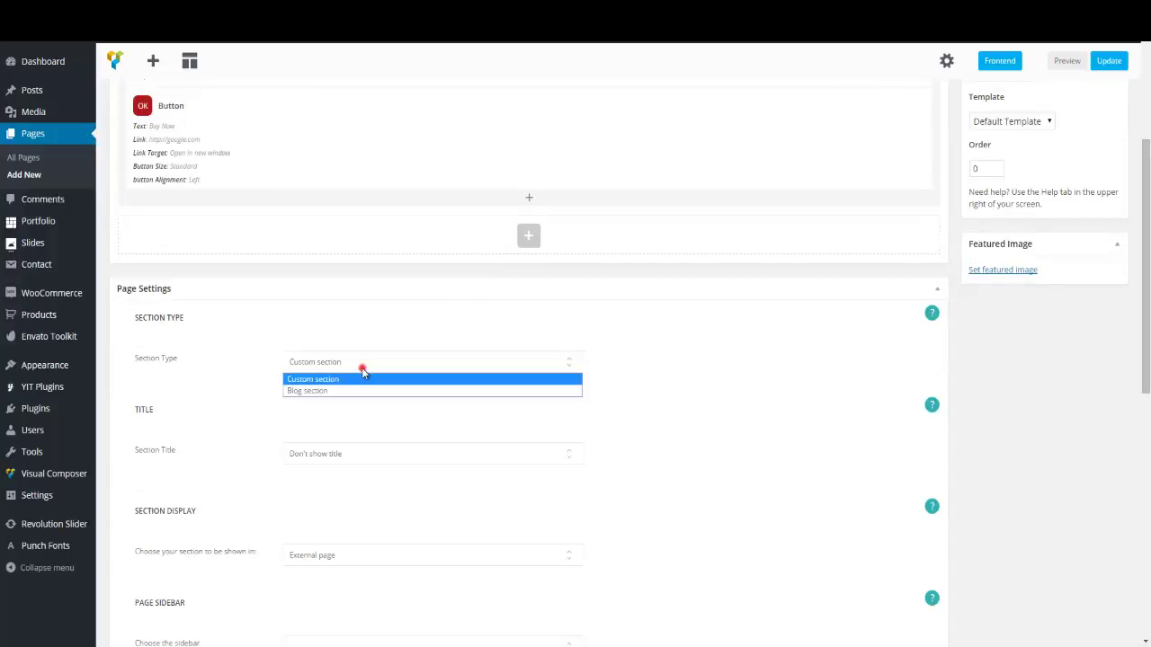
left_click(358, 382)
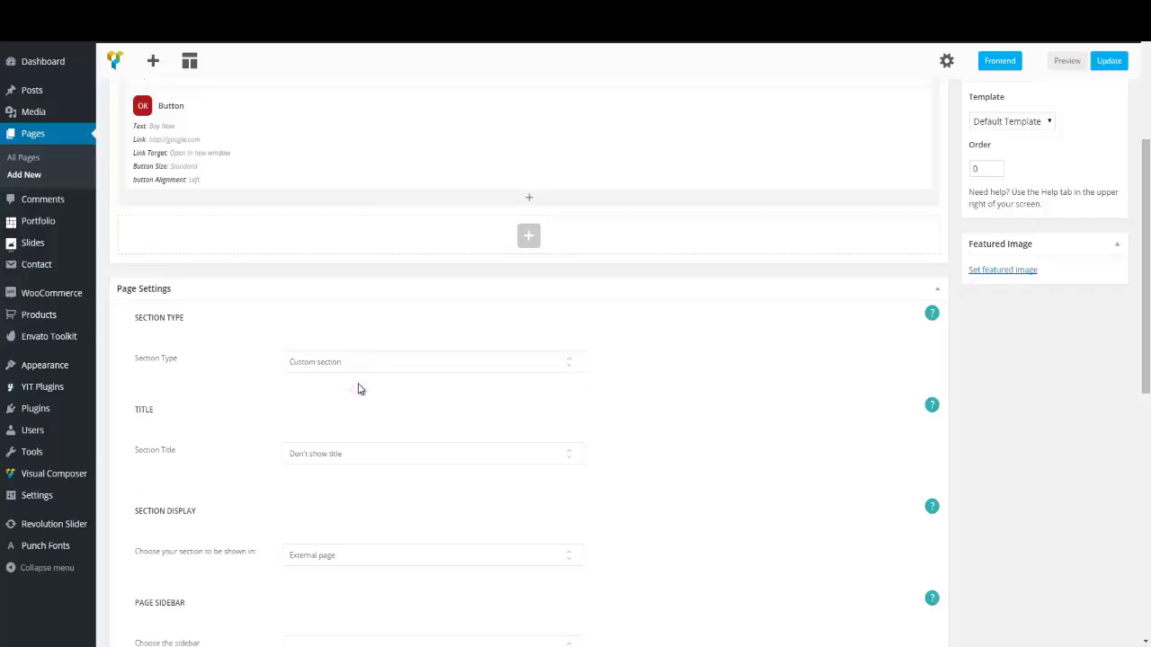
Set the Parallax section to be shown in the Main page and publish the page.
scroll(358, 388, "down", 1)
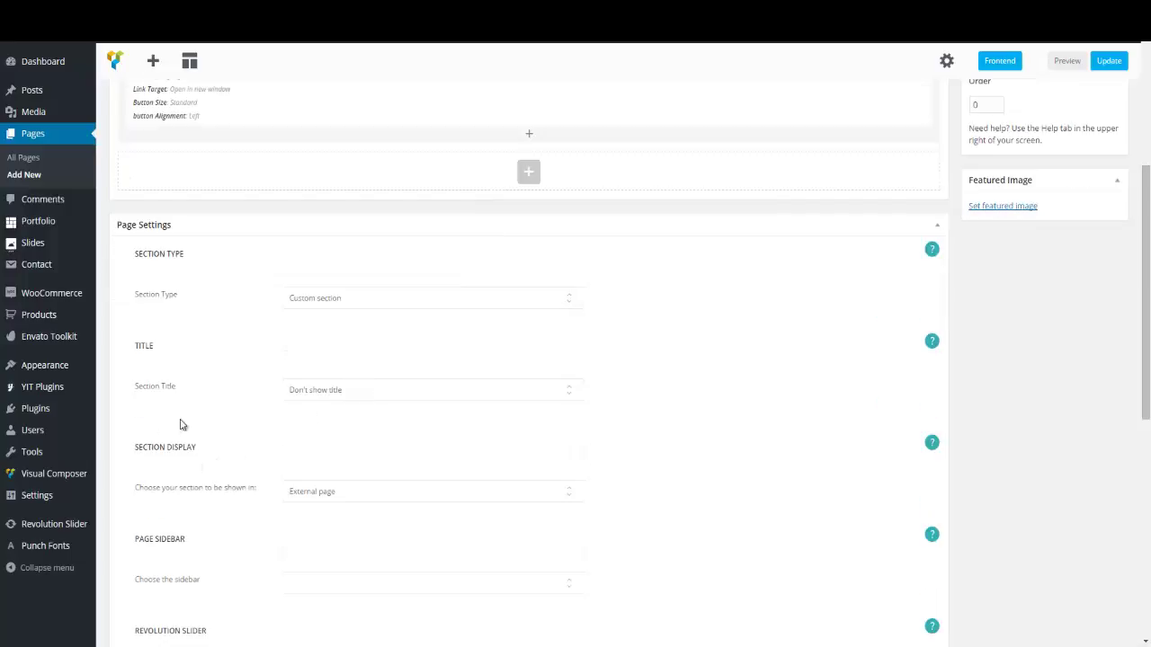
left_click(310, 494)
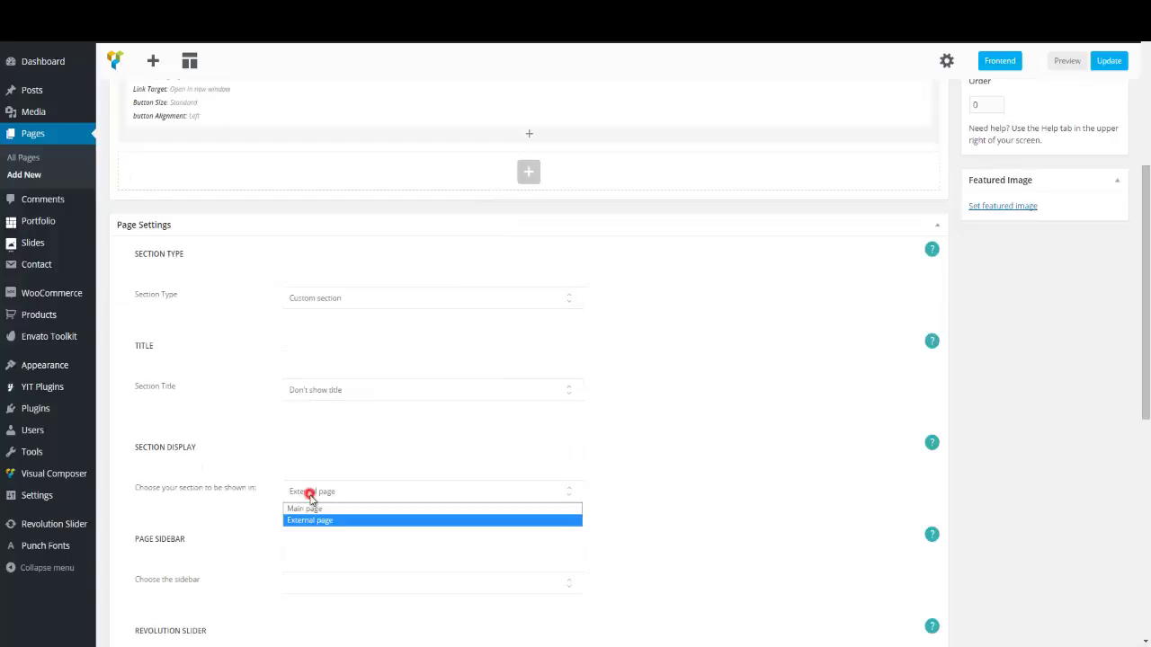
left_click(316, 509)
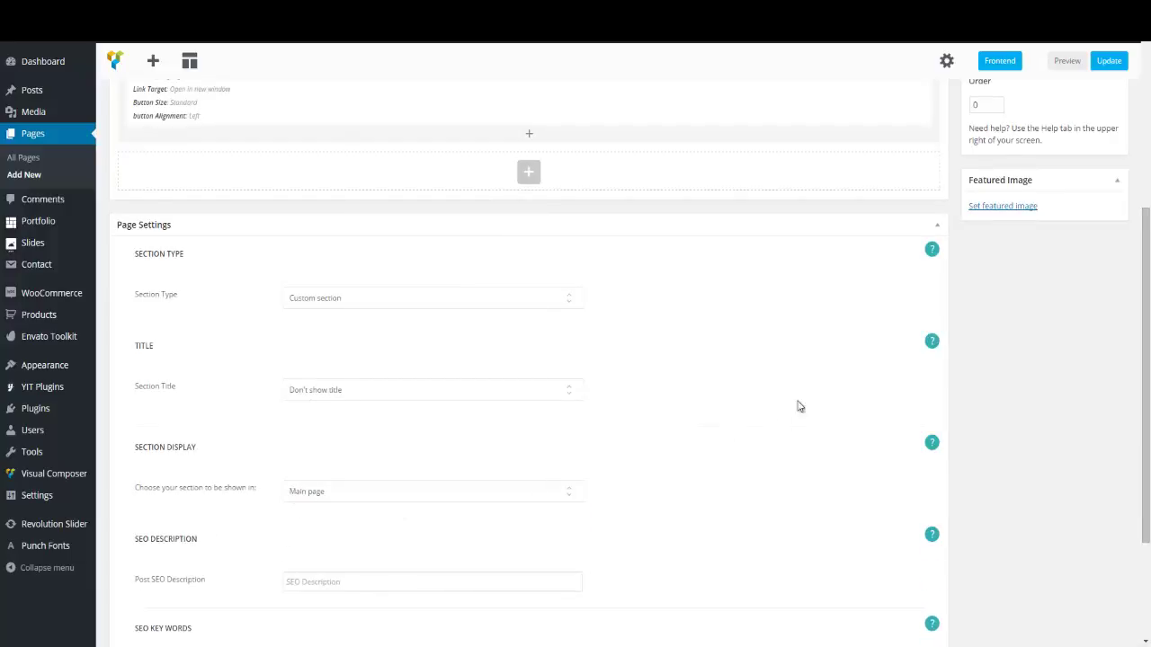
scroll(835, 420, "up", 1)
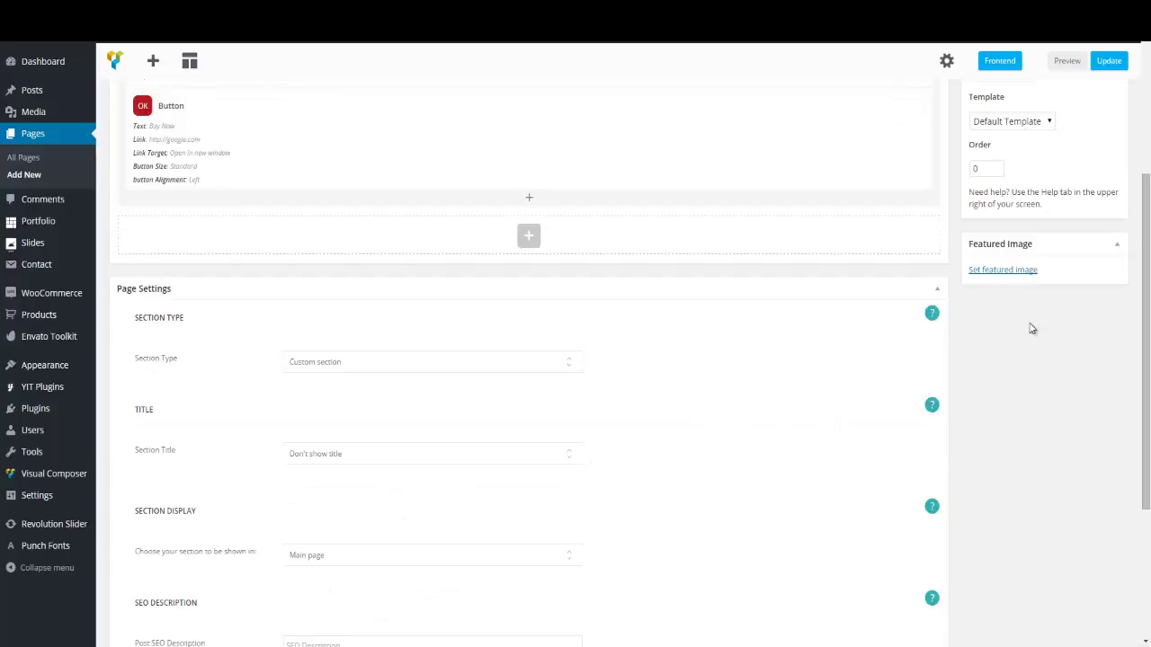
left_click(1111, 60)
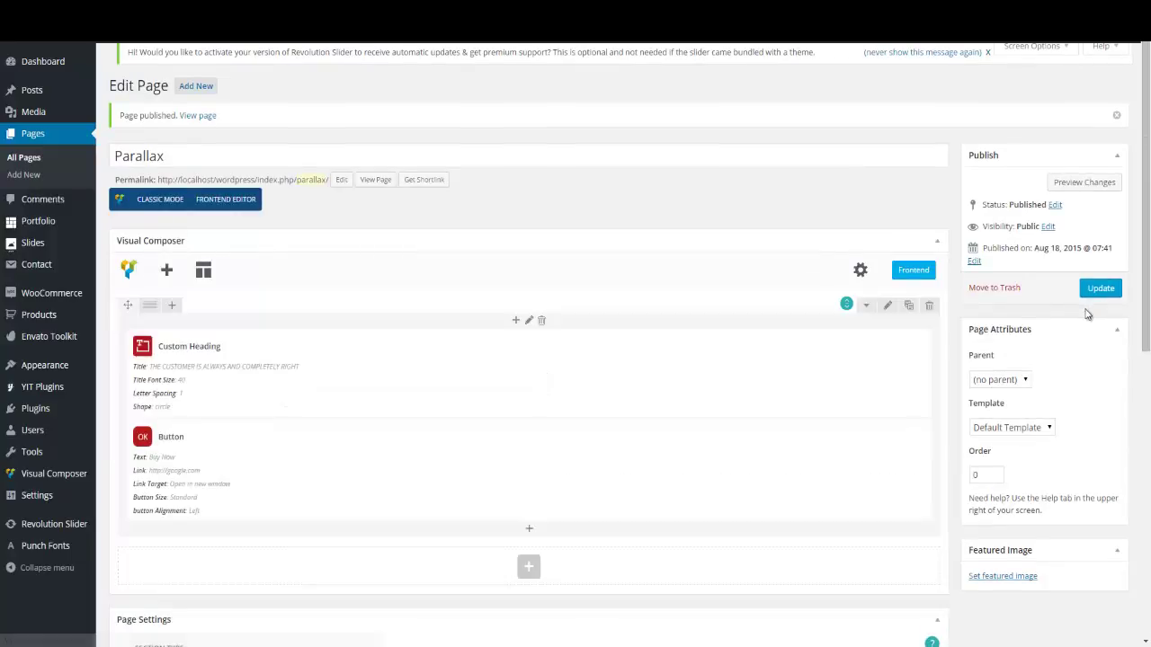
Create a new page titled "Pie Chart" and add a "Row - Parallax - Fullwidth video" element to it.
left_click(196, 87)
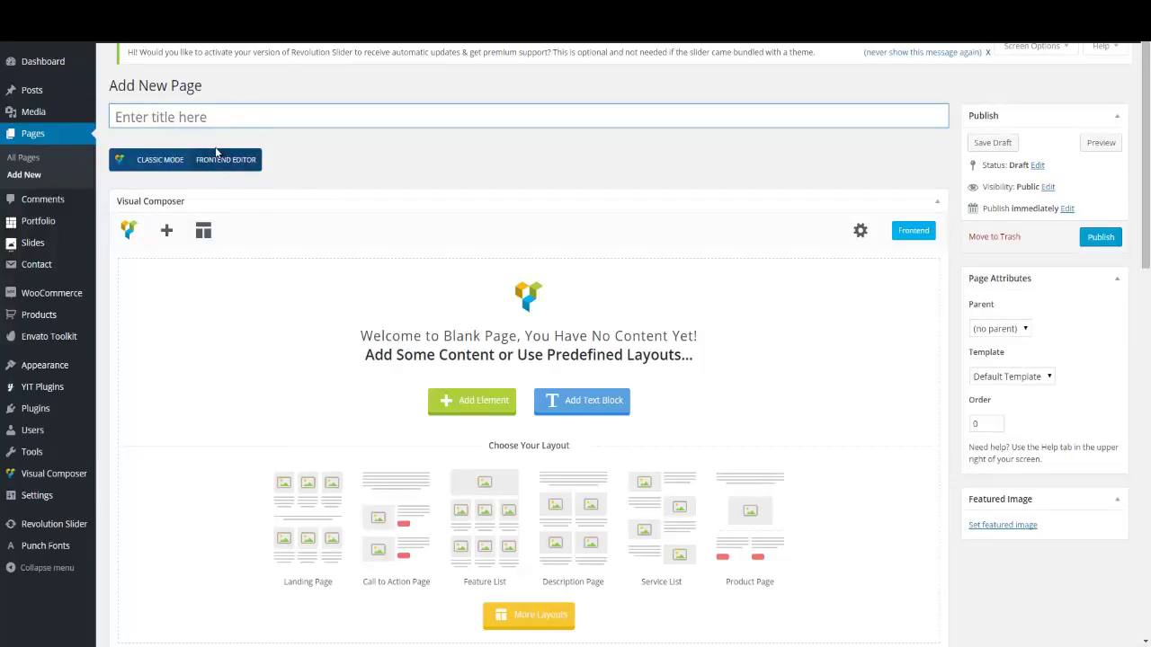
left_click(213, 117)
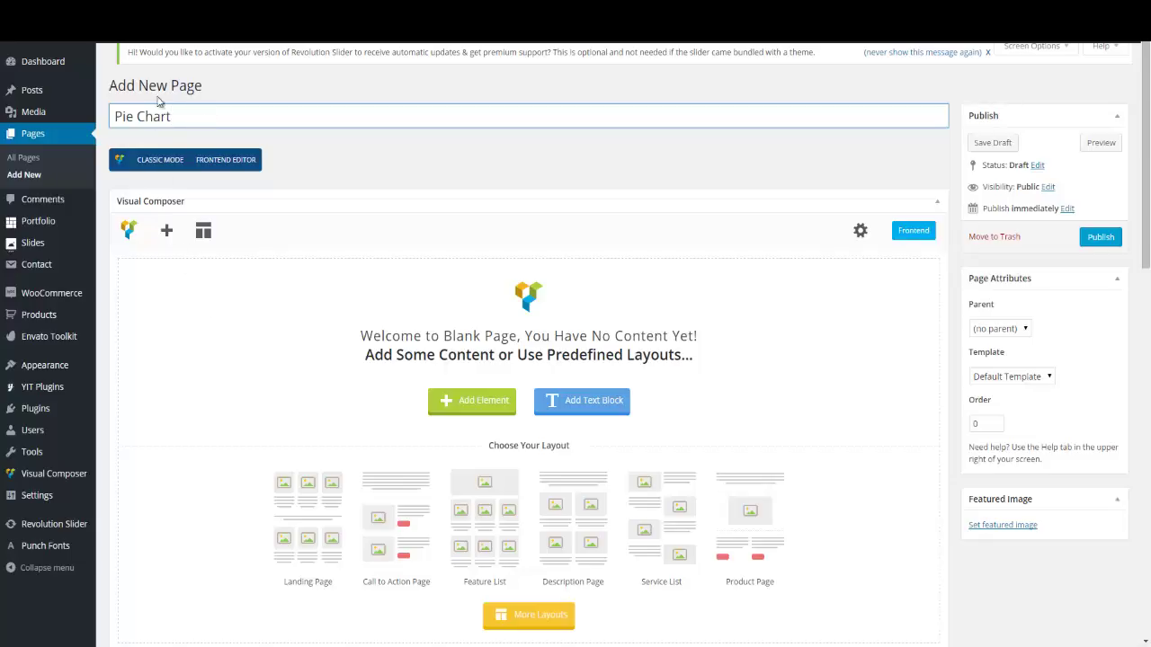
left_click(165, 228)
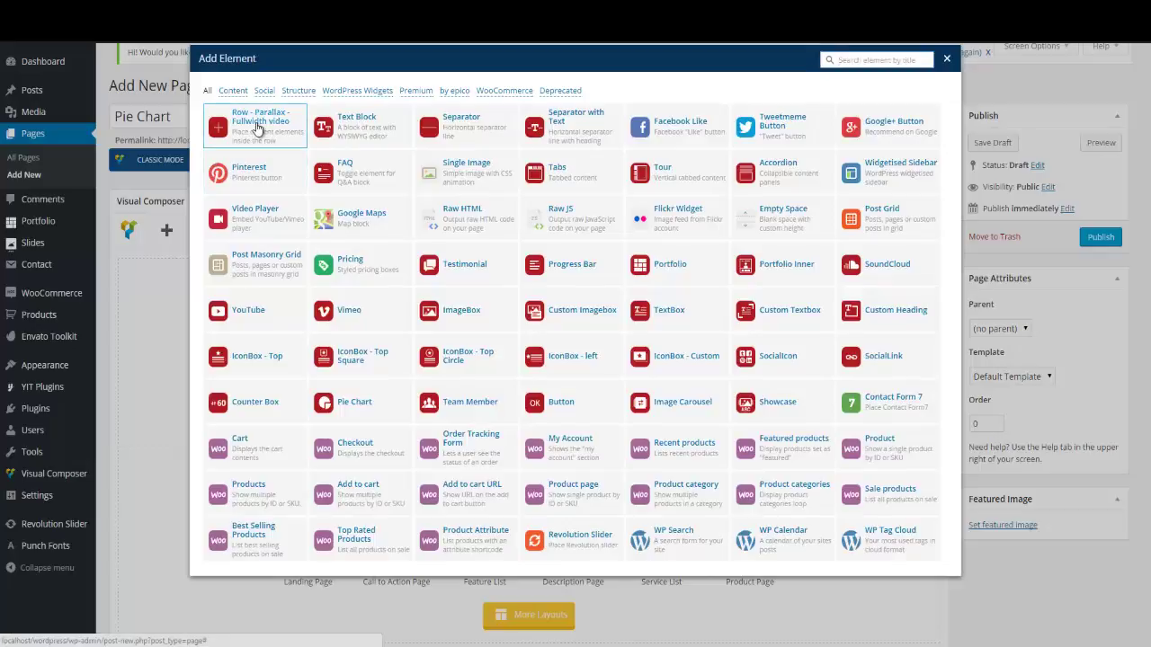
left_click(257, 122)
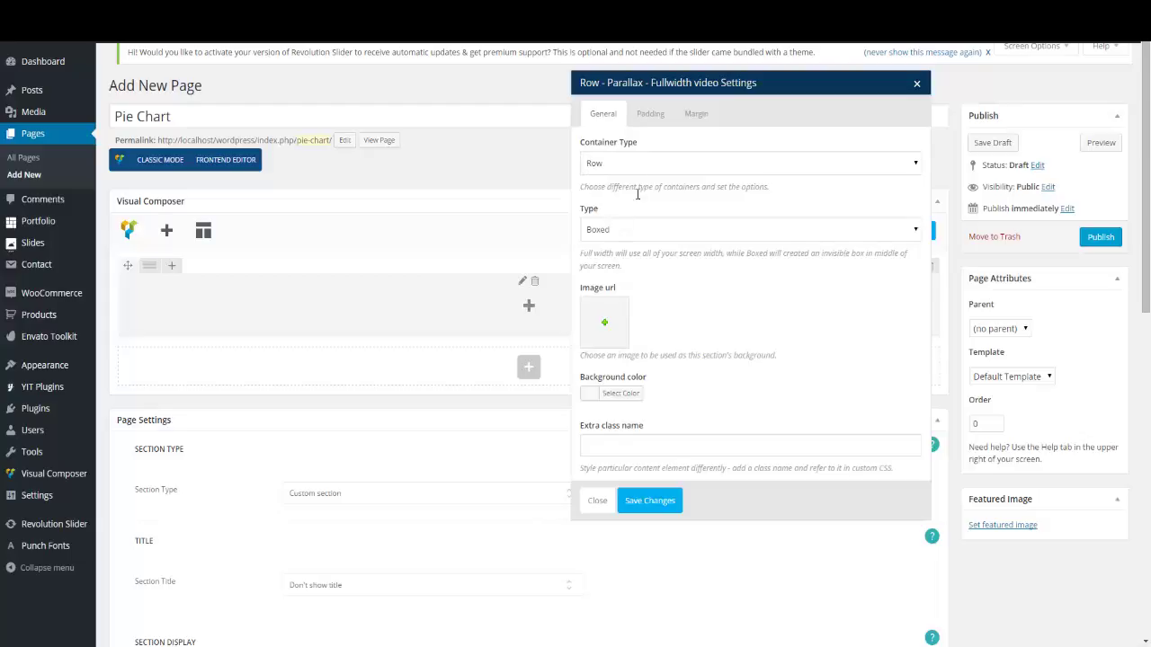
Set the new row's top and bottom padding to 200 and save the row settings.
left_click(644, 115)
left_click(632, 155)
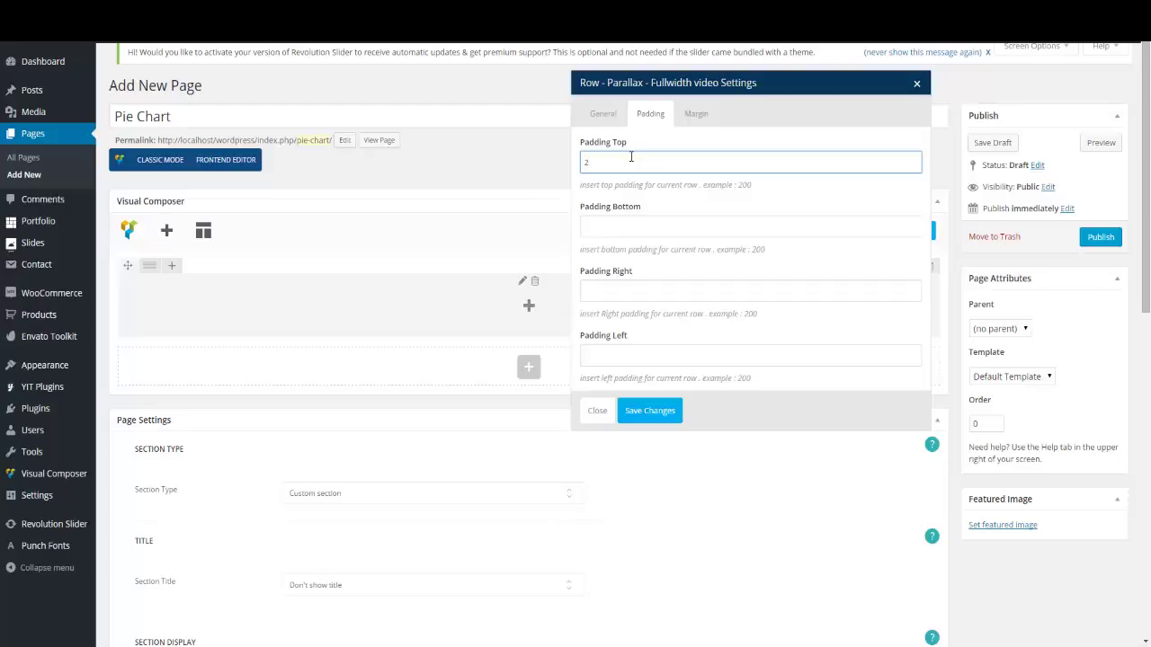
left_click(608, 224)
type("200")
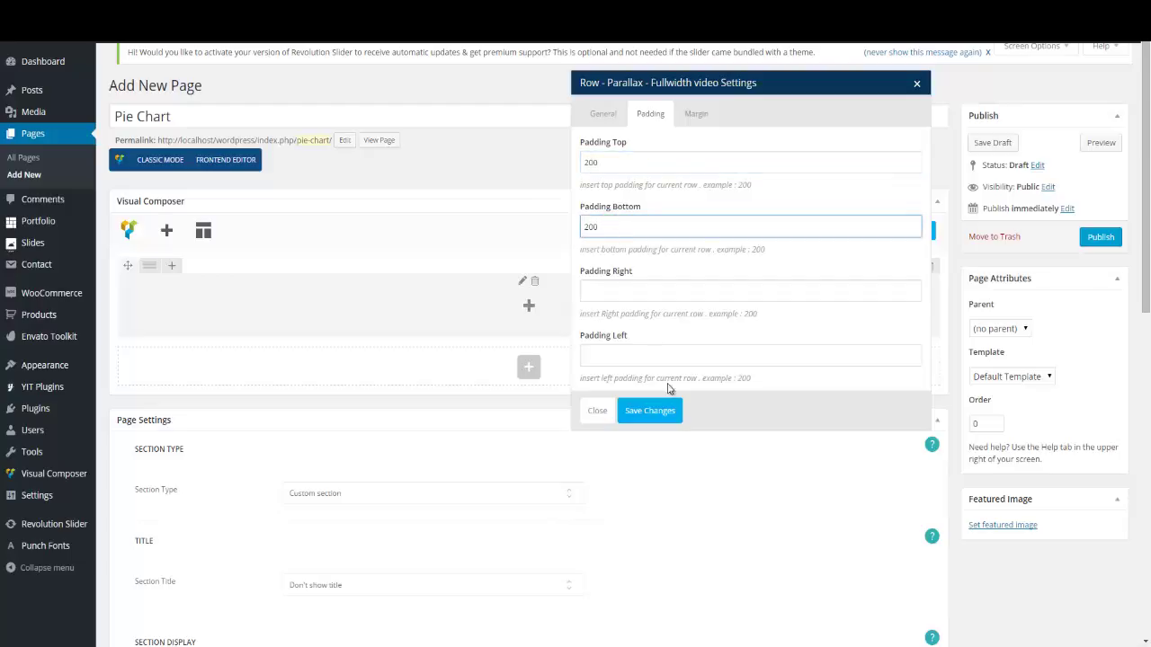
left_click(660, 416)
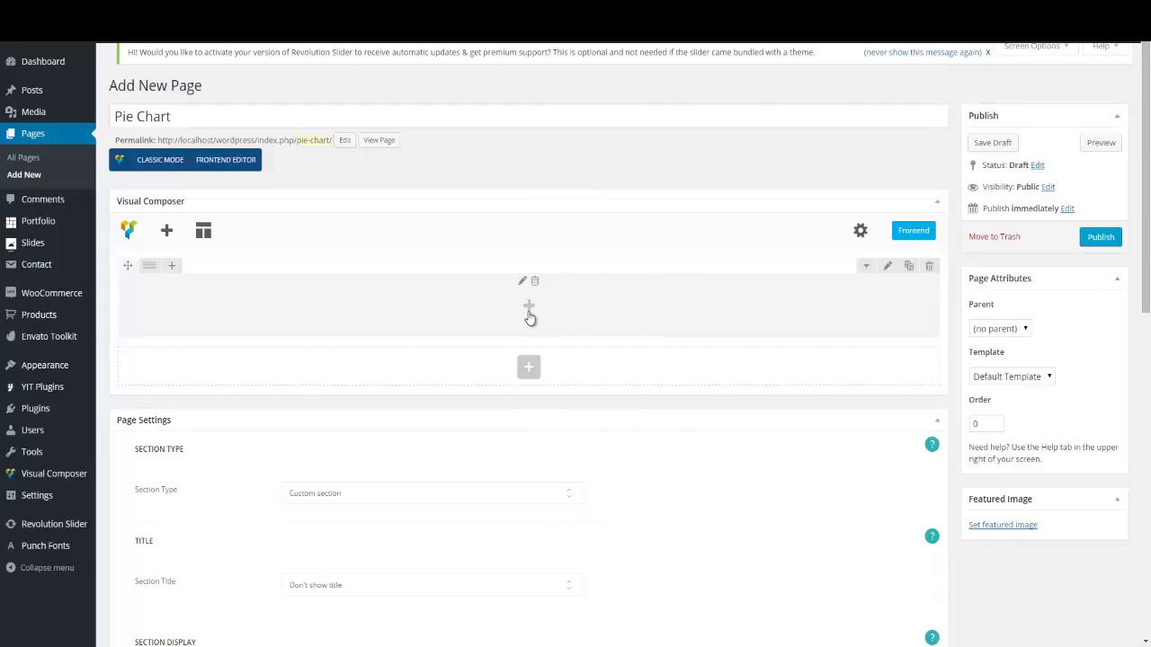
Divide the row into four equal columns and add a Pie Chart element to the first column.
mouse_move(151, 270)
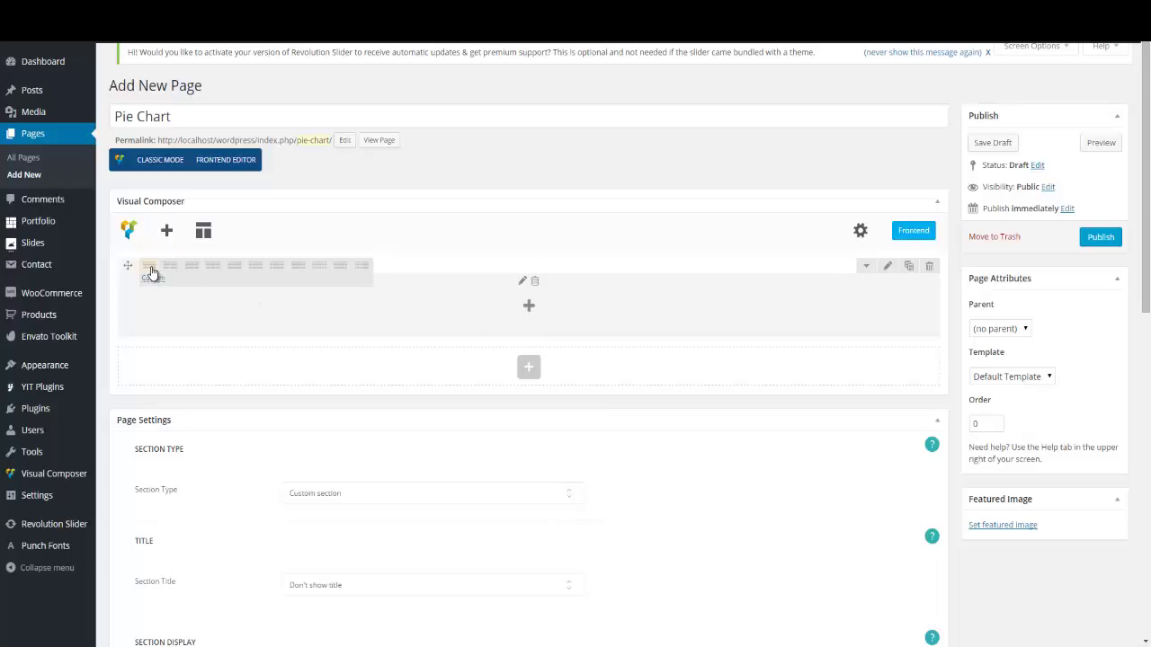
left_click(239, 273)
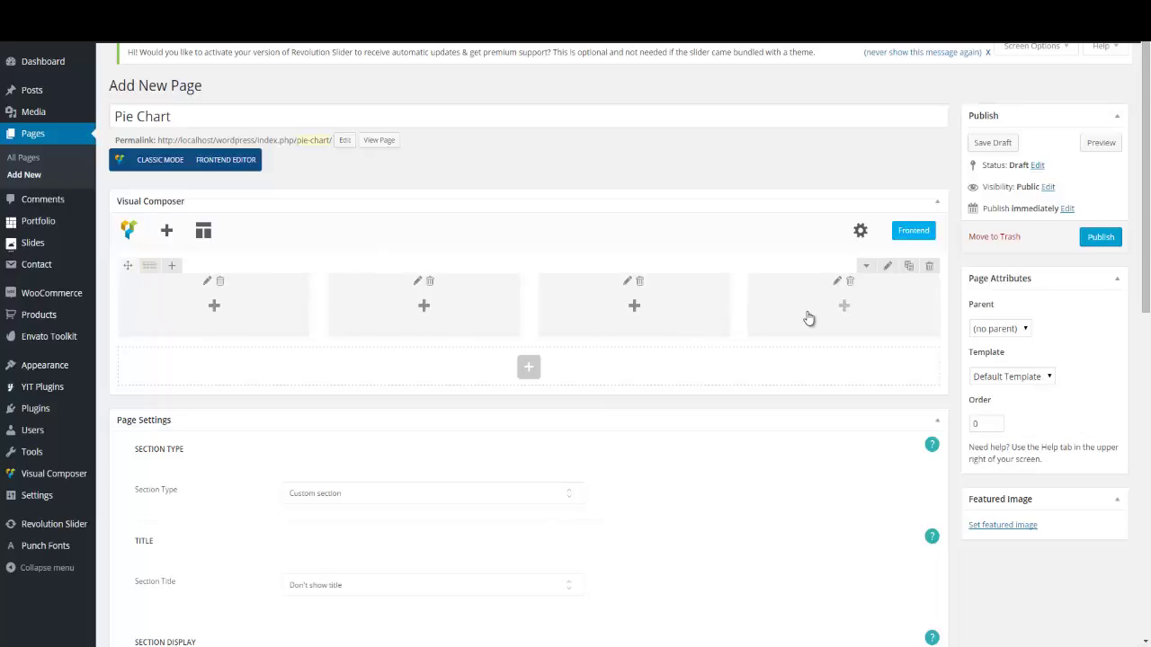
left_click(218, 308)
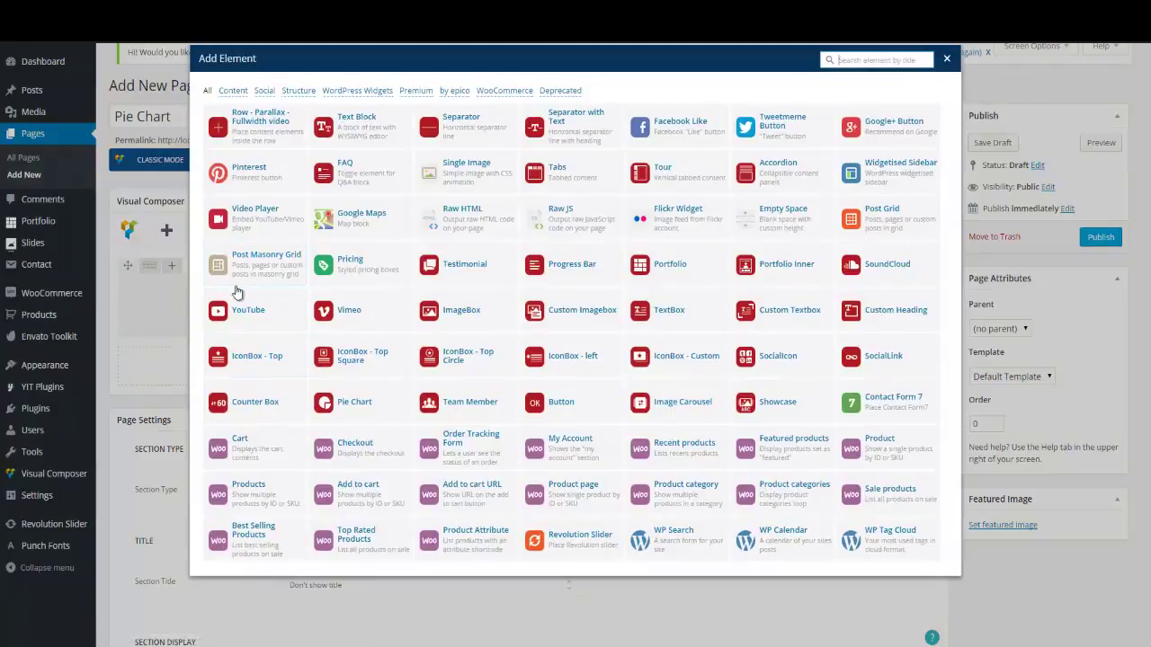
left_click(364, 402)
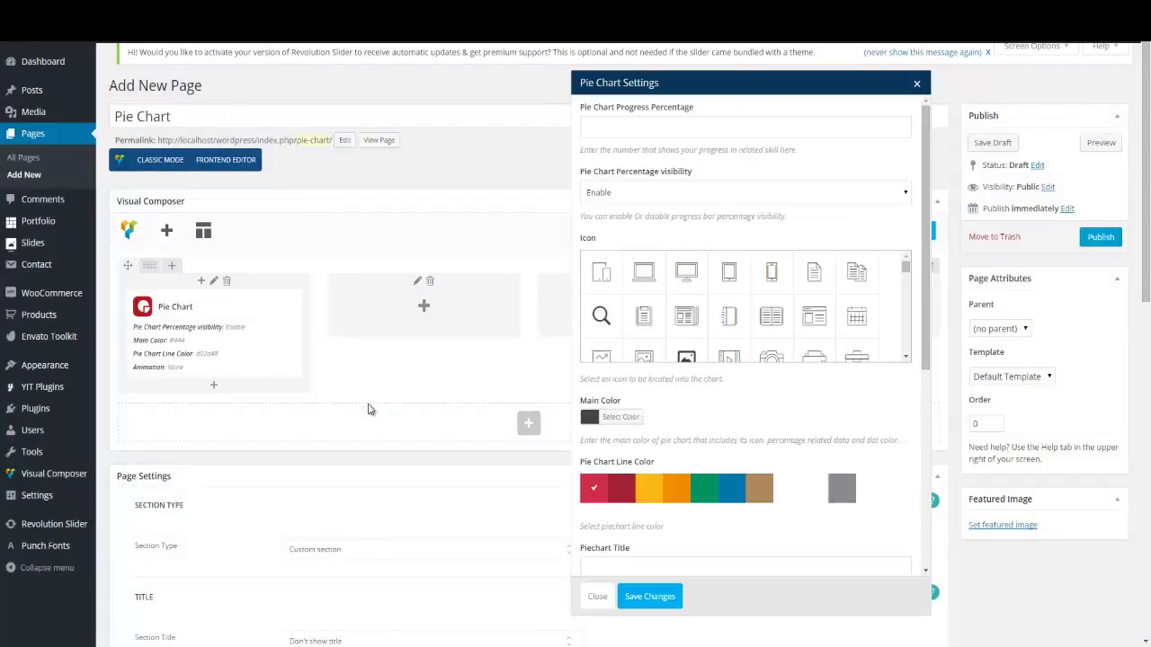
Give the pie chart a yellow line color, the paper plane icon and a progress percentage of 89.
left_click(646, 491)
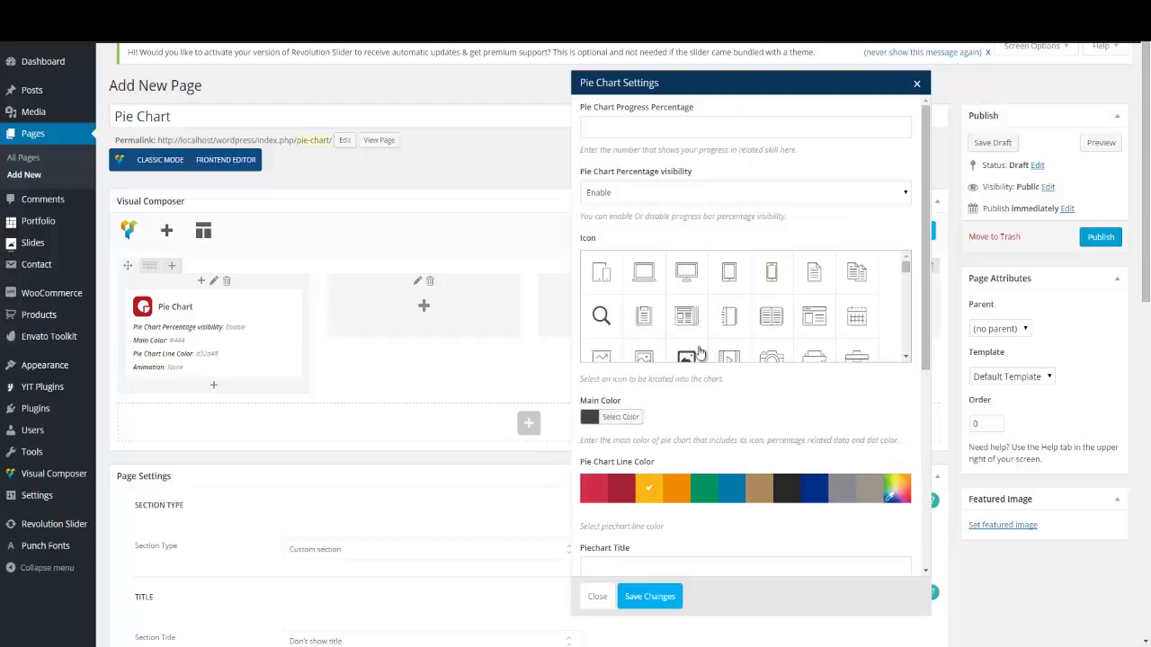
left_click_drag(905, 265, 908, 286)
scroll(908, 286, "down", 1)
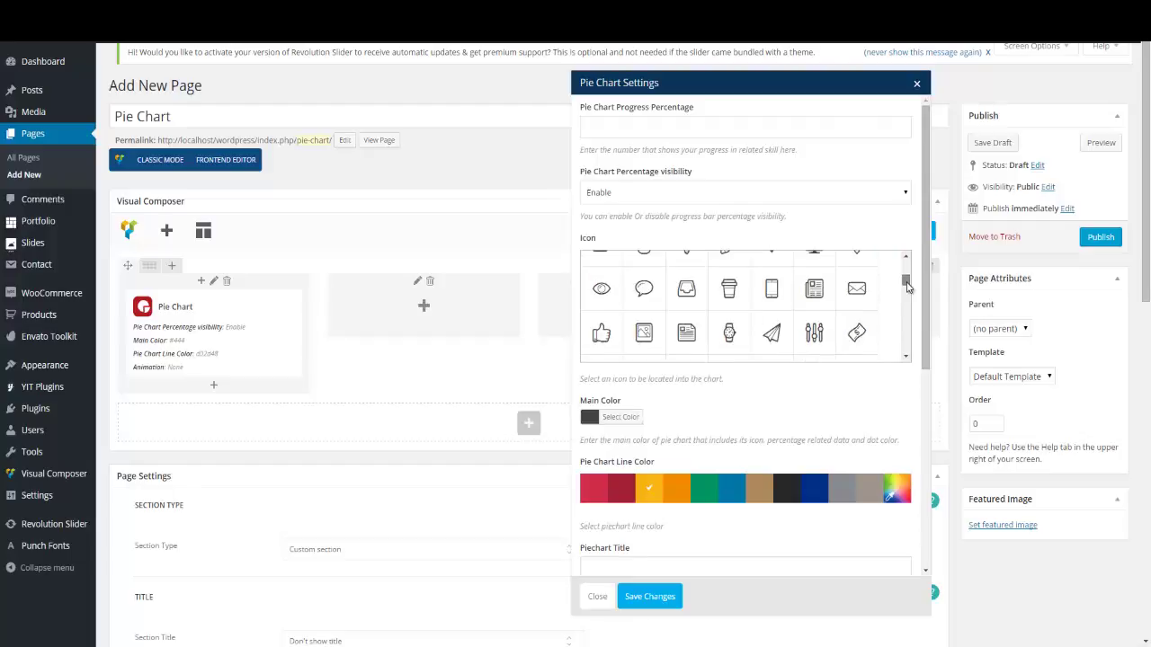
left_click(772, 338)
left_click(622, 126)
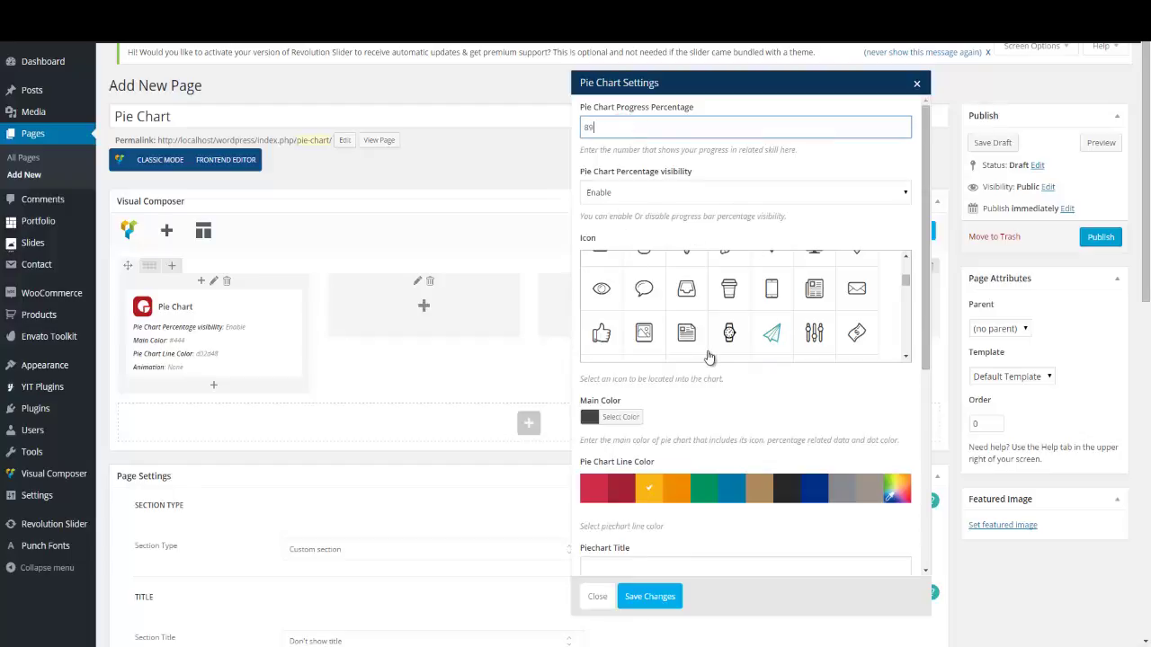
Set the pie chart's title to the text already copied from Notepad, "THE CUSTOMER IS ALWAYS AND COMPLETELY RIGHT".
scroll(707, 356, "down", 1)
scroll(734, 406, "down", 5)
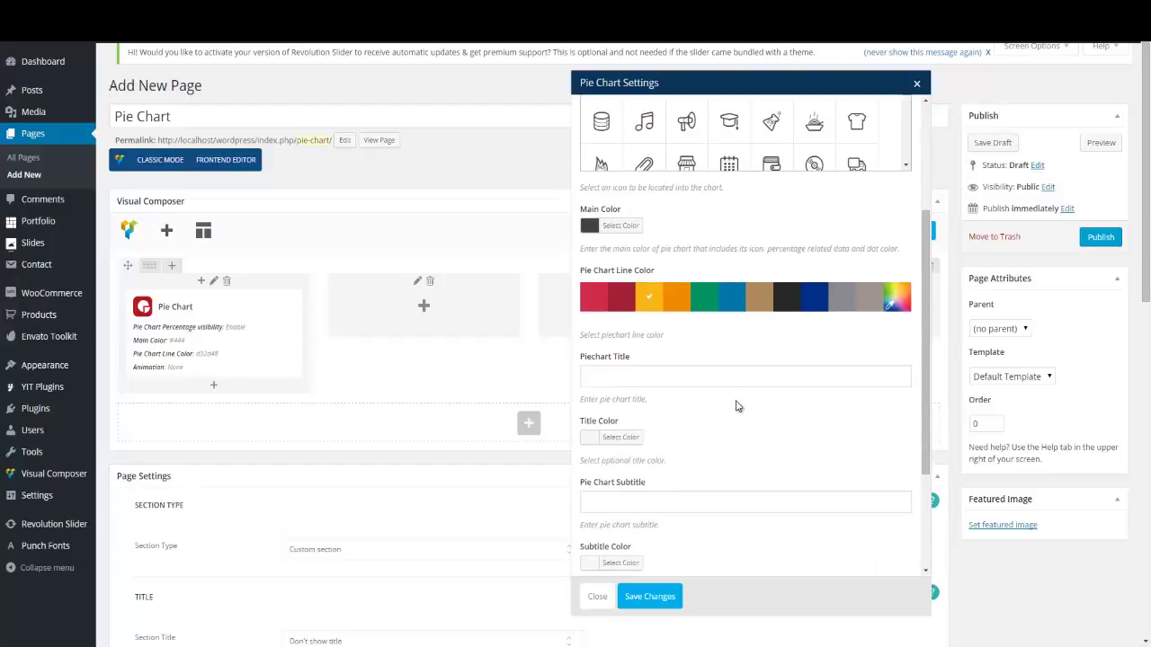
left_click(604, 210)
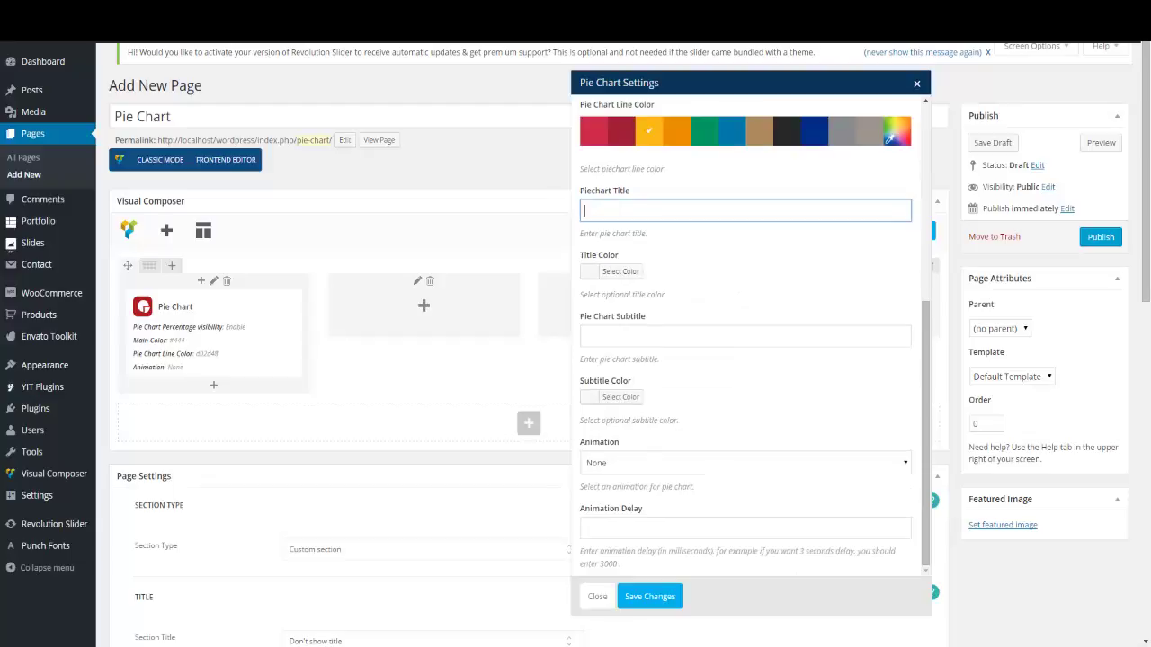
key("alt+Tab")
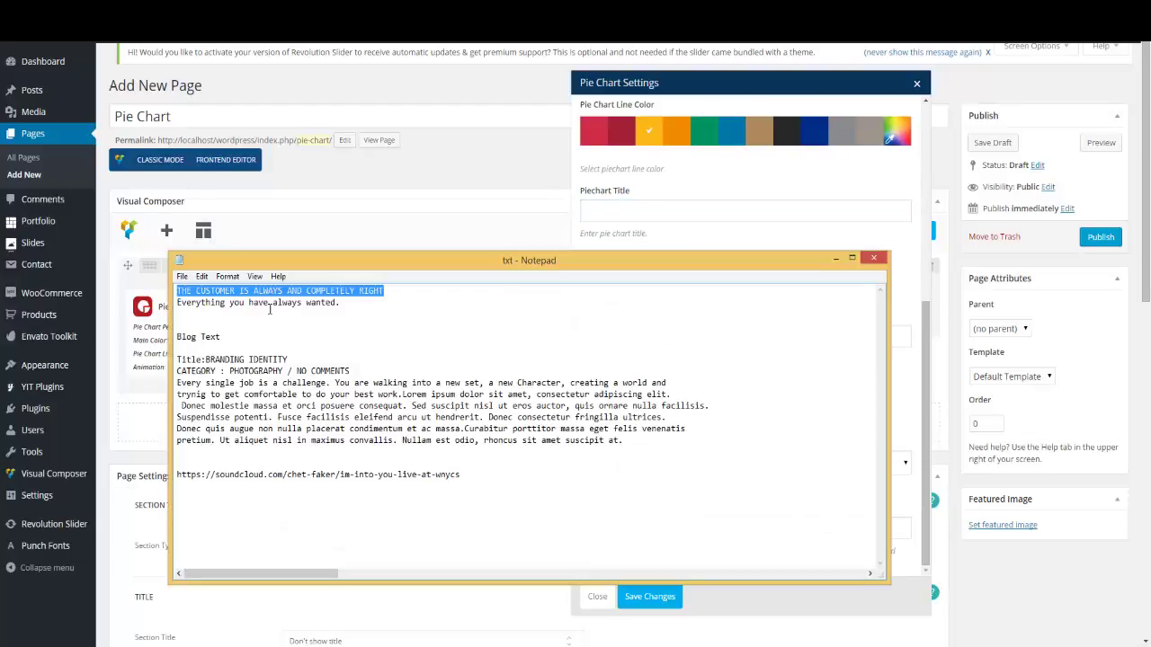
key("alt+Tab")
right_click(689, 210)
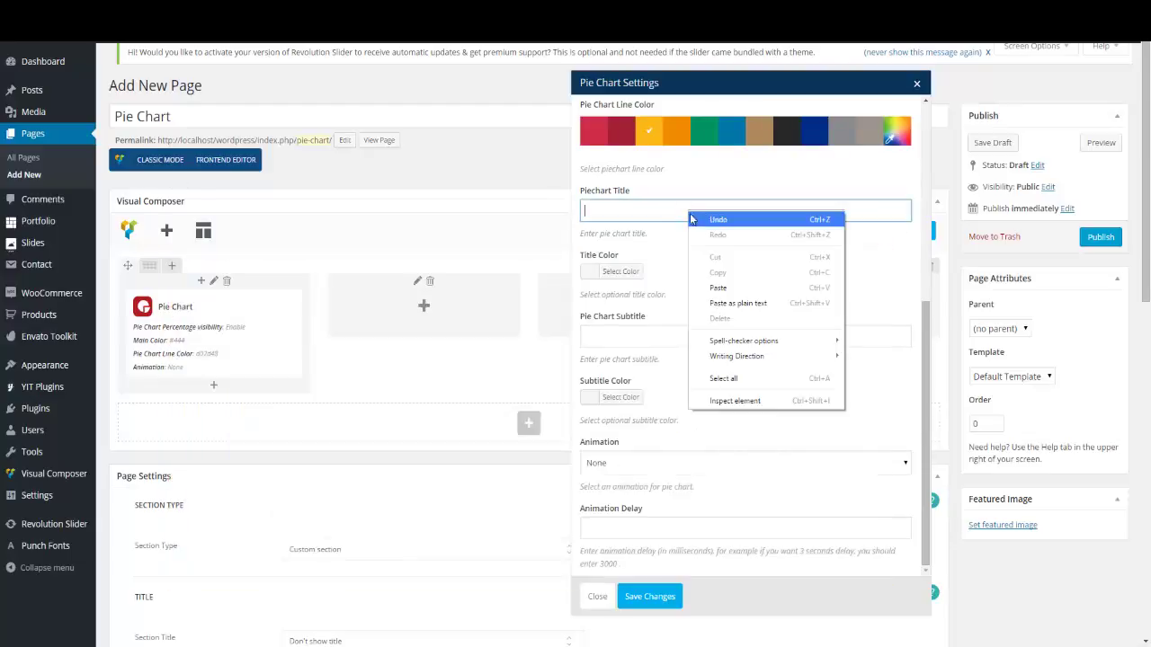
left_click(717, 284)
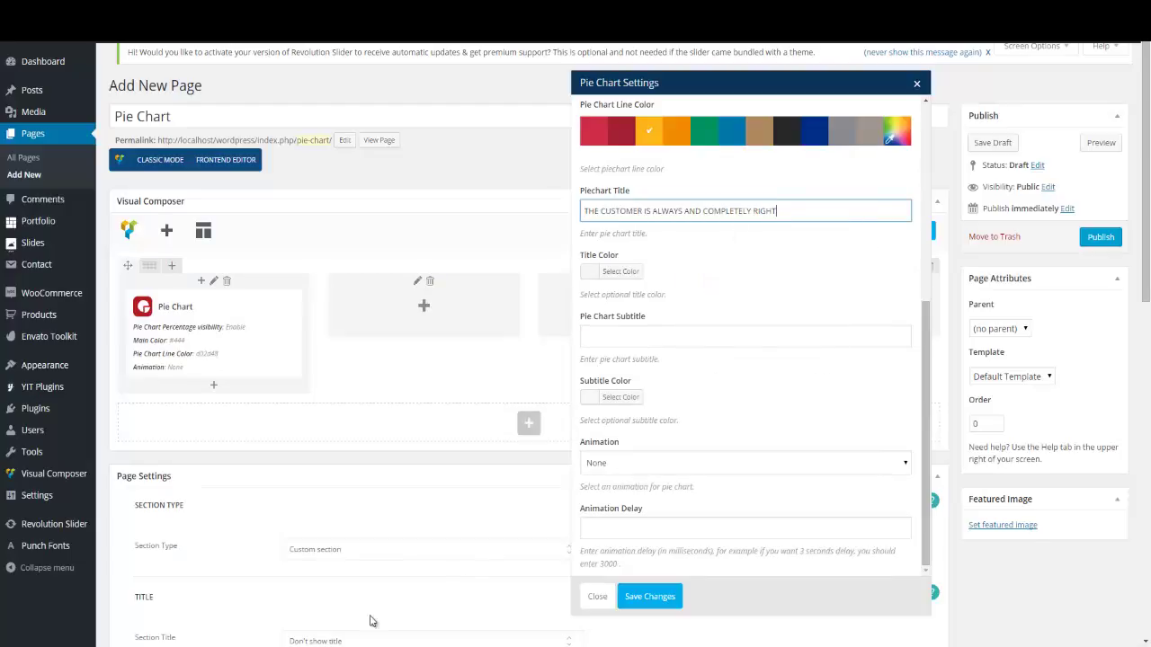
Copy "Everything you have always wanted" from the Notepad file and paste it as the pie chart's subtitle.
key("alt+Tab")
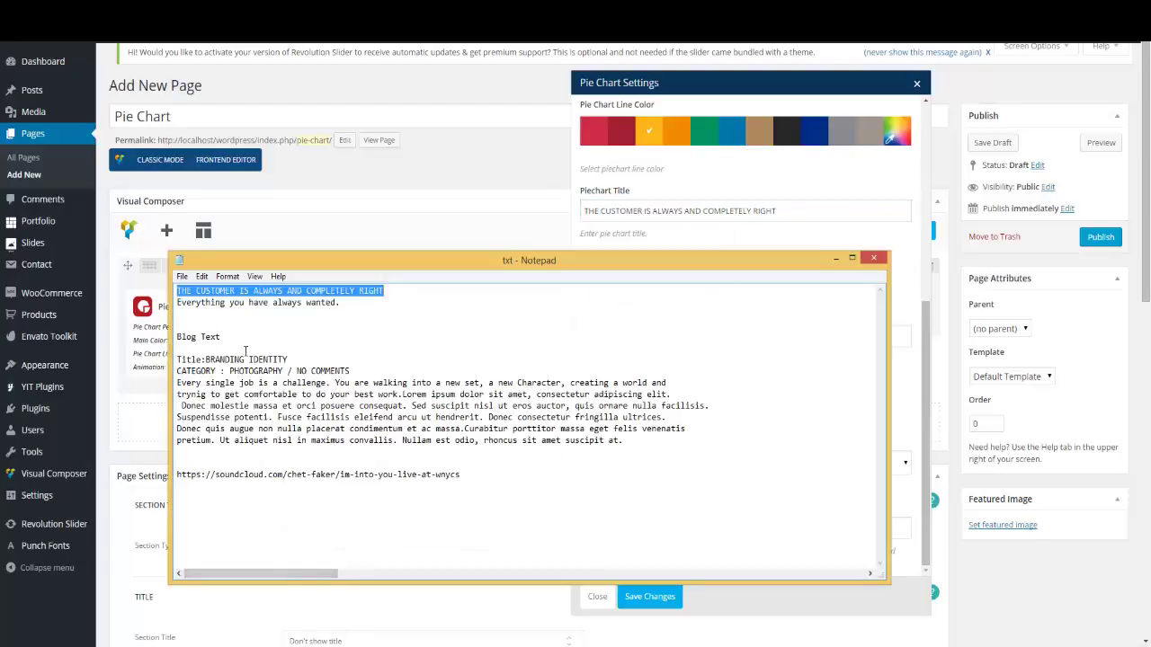
left_click(336, 304)
left_click_drag(336, 304, 177, 307)
key("ctrl+c")
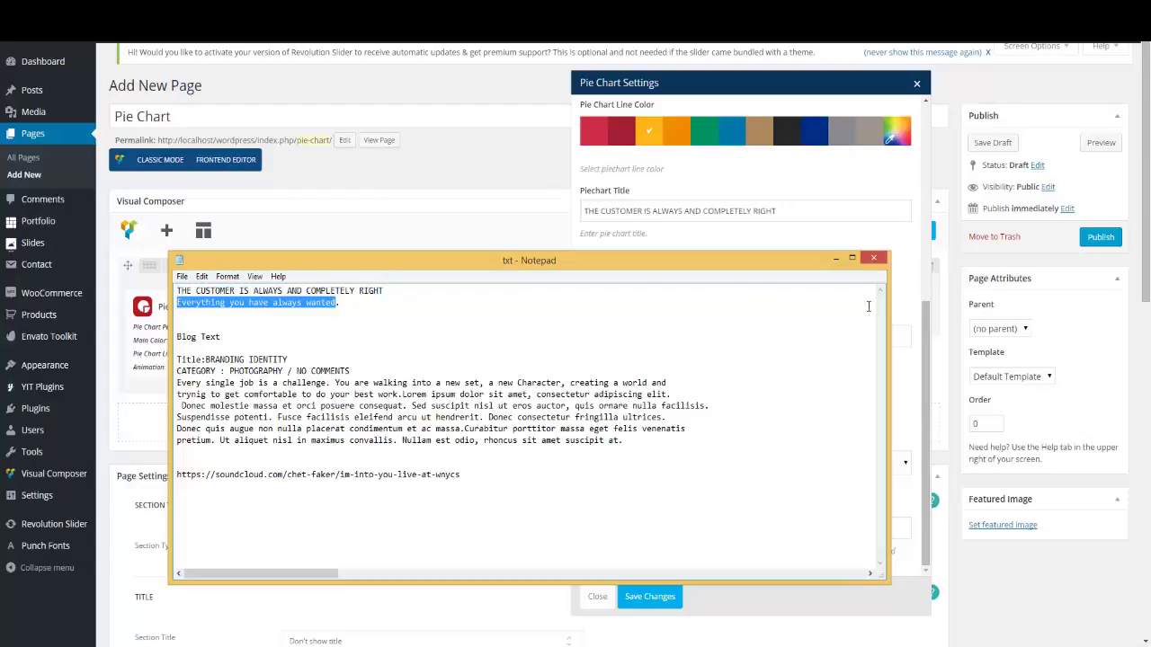
left_click(837, 262)
left_click(653, 345)
key("ctrl+v")
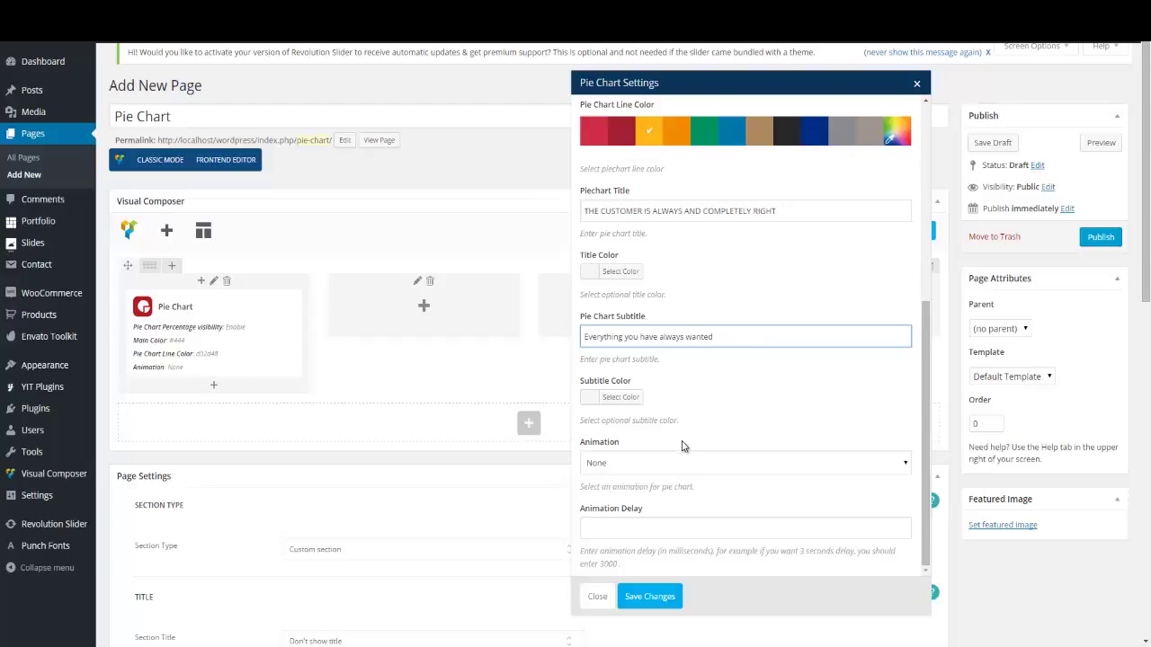
Set the pie chart's animation to "Grow In" and save the element's settings.
left_click(619, 463)
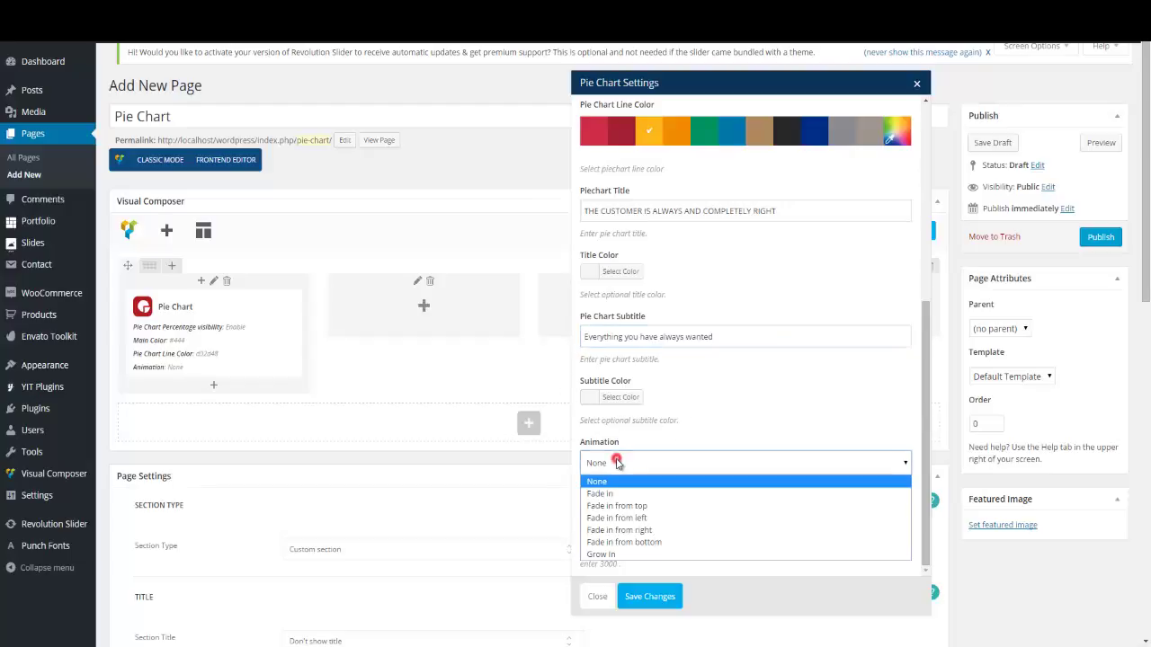
left_click(610, 553)
left_click(650, 597)
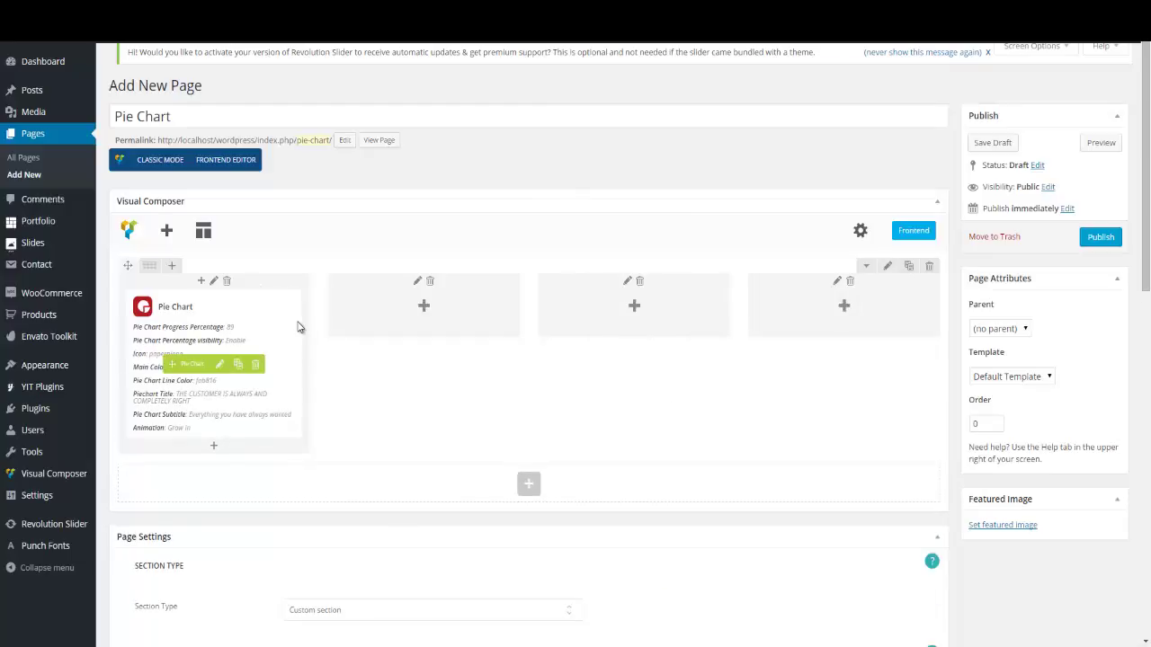
Duplicate the pie chart three times, placing one copy in each of the second, third and fourth columns.
left_click(239, 368)
mouse_move(226, 474)
left_mouse_down()
mouse_move(422, 398)
mouse_move(437, 329)
mouse_move(441, 341)
left_mouse_up()
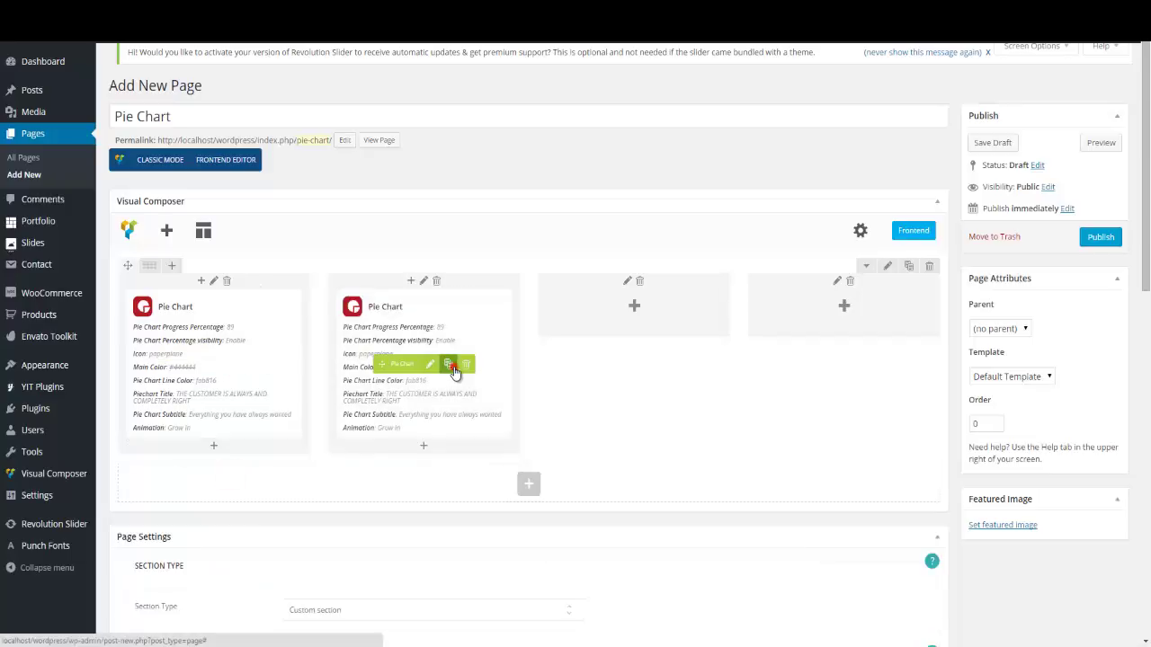
left_click(448, 363)
mouse_move(435, 474)
left_mouse_down()
mouse_move(442, 453)
mouse_move(633, 322)
left_mouse_up()
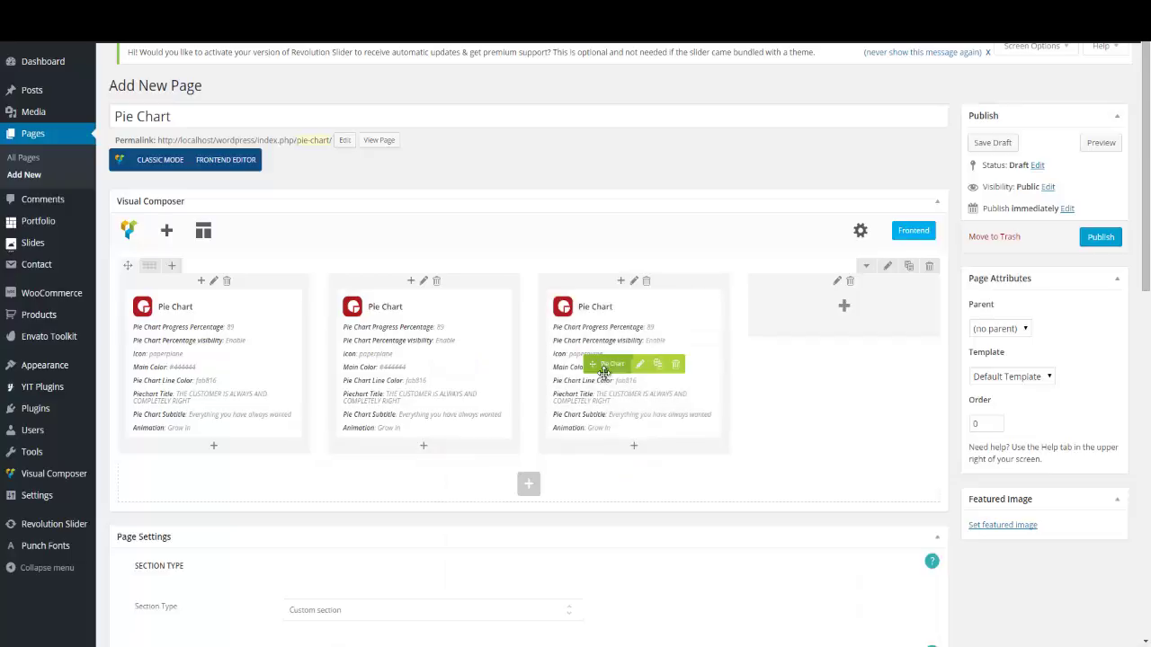
left_click(657, 363)
left_click_drag(634, 442, 822, 315)
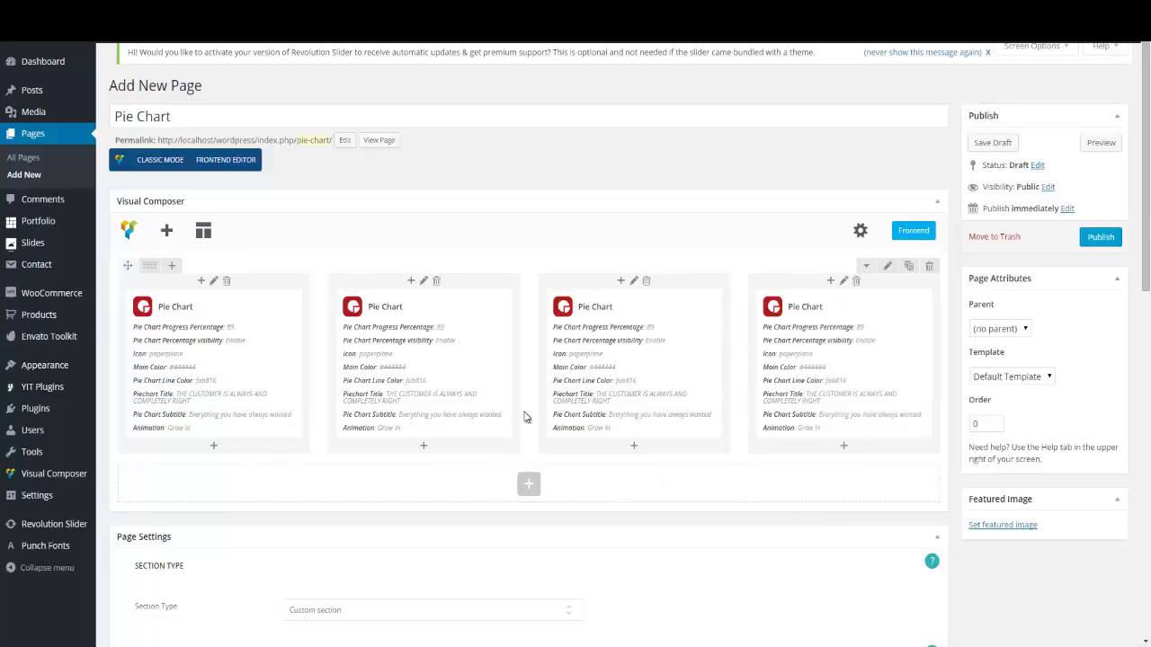
Set the second column's pie chart progress percentage to 18 and save its settings.
left_click(429, 363)
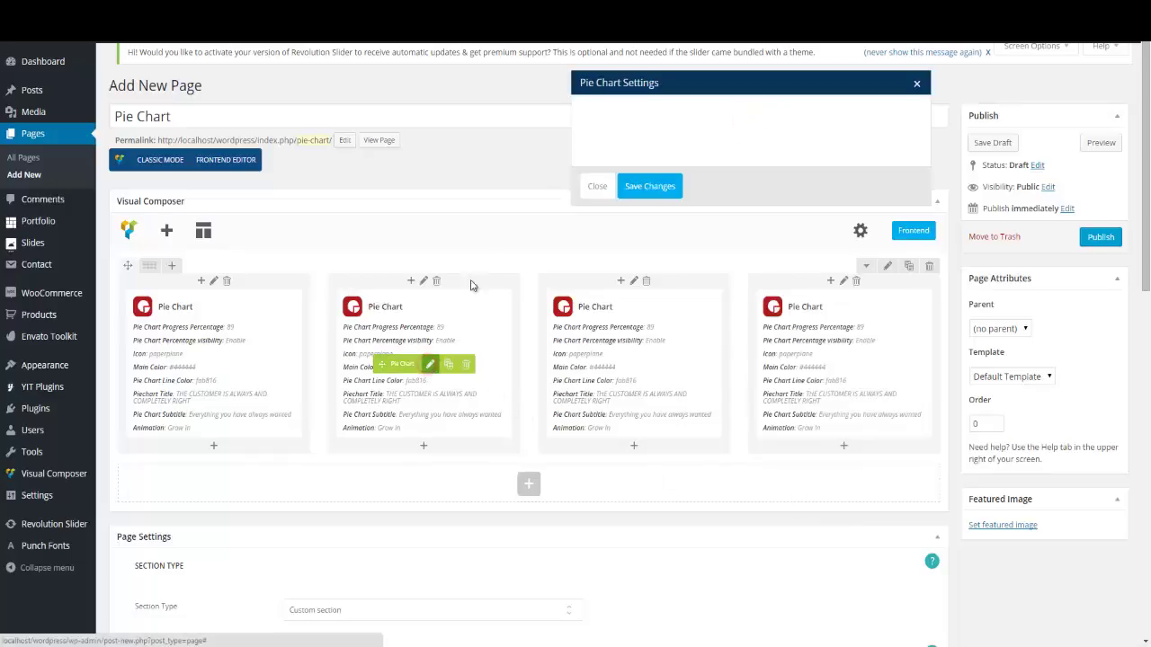
double_click(587, 127)
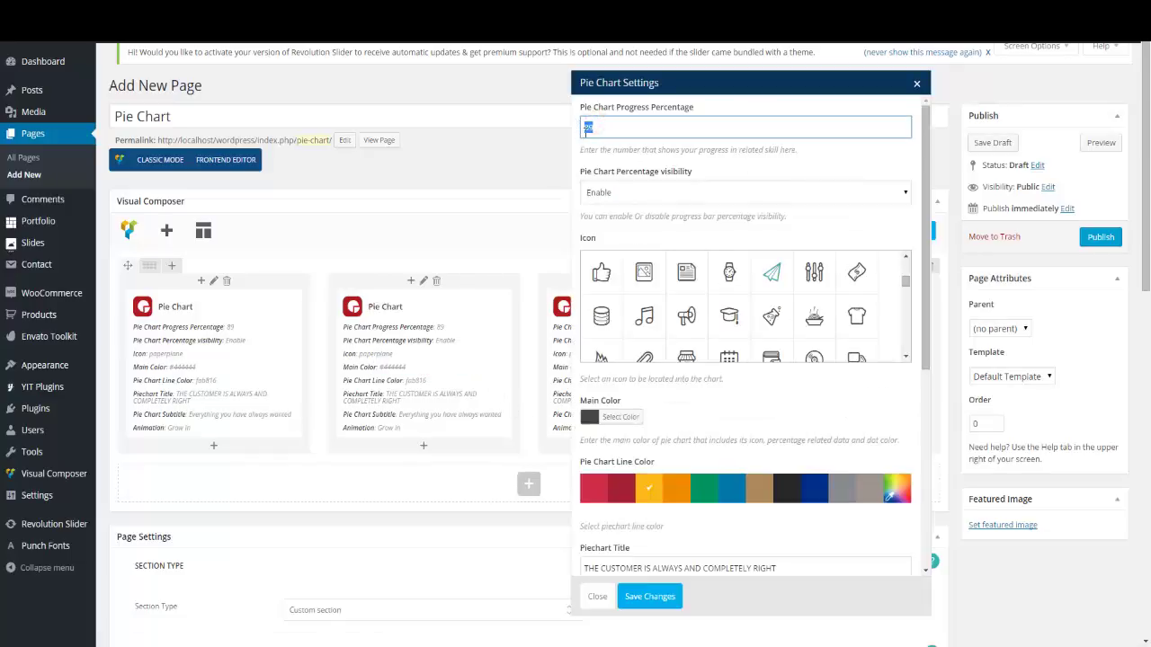
type("18")
left_click(649, 596)
Set the third column's pie chart progress percentage to 94 and save its settings.
left_click(648, 363)
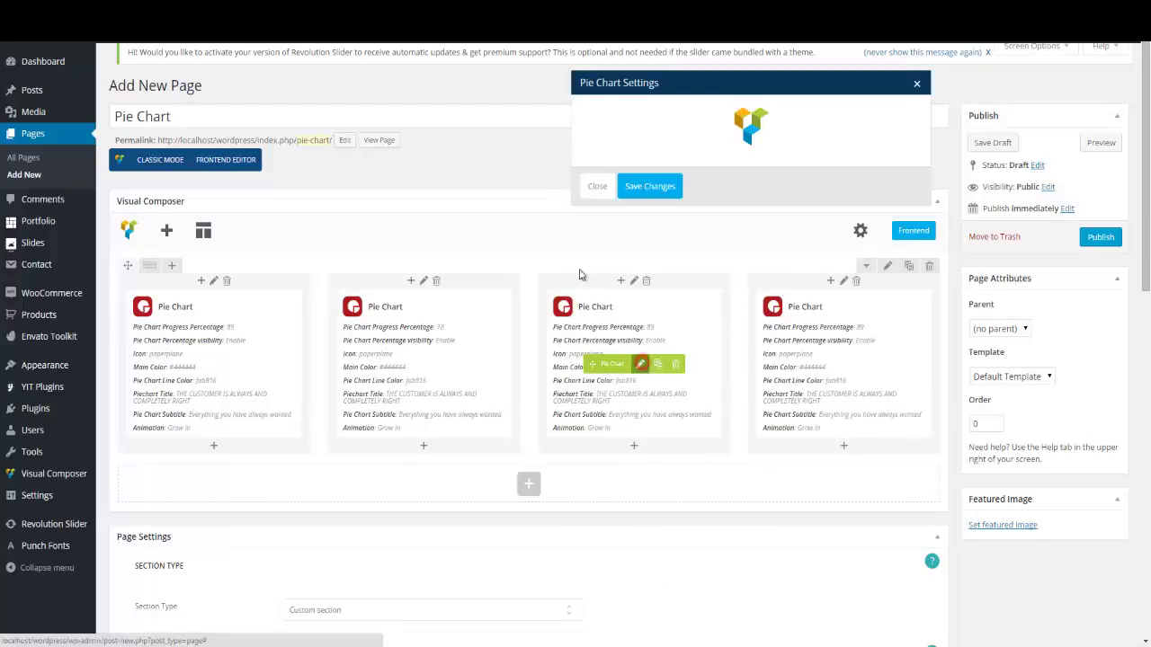
left_click_drag(611, 126, 578, 126)
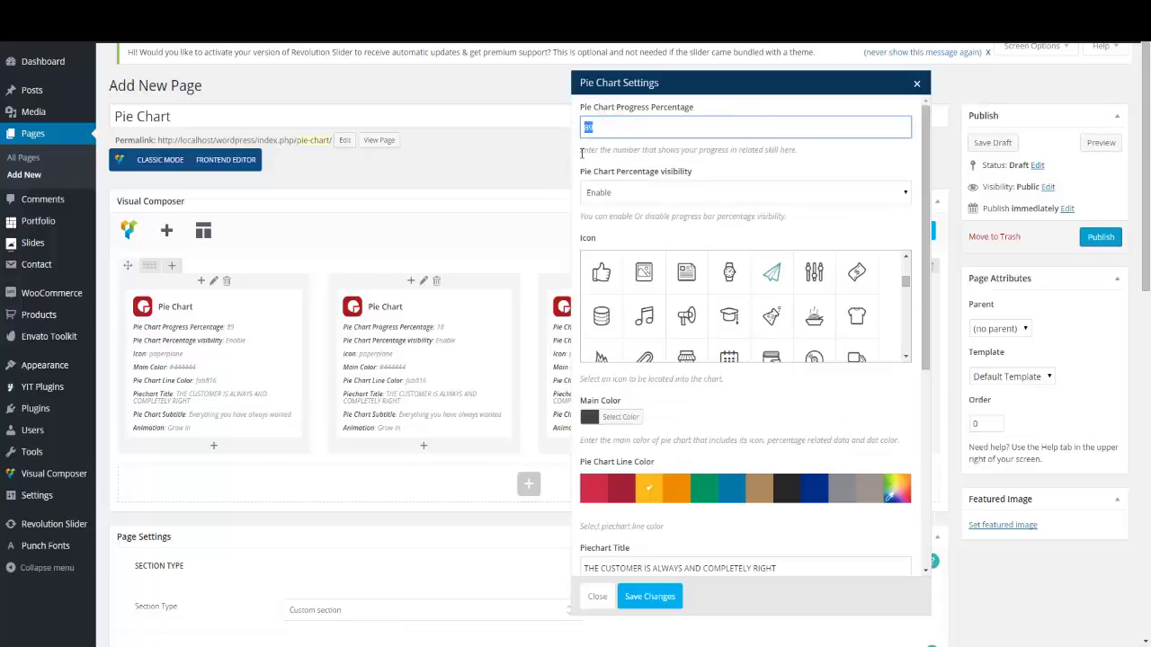
type("90")
type("4")
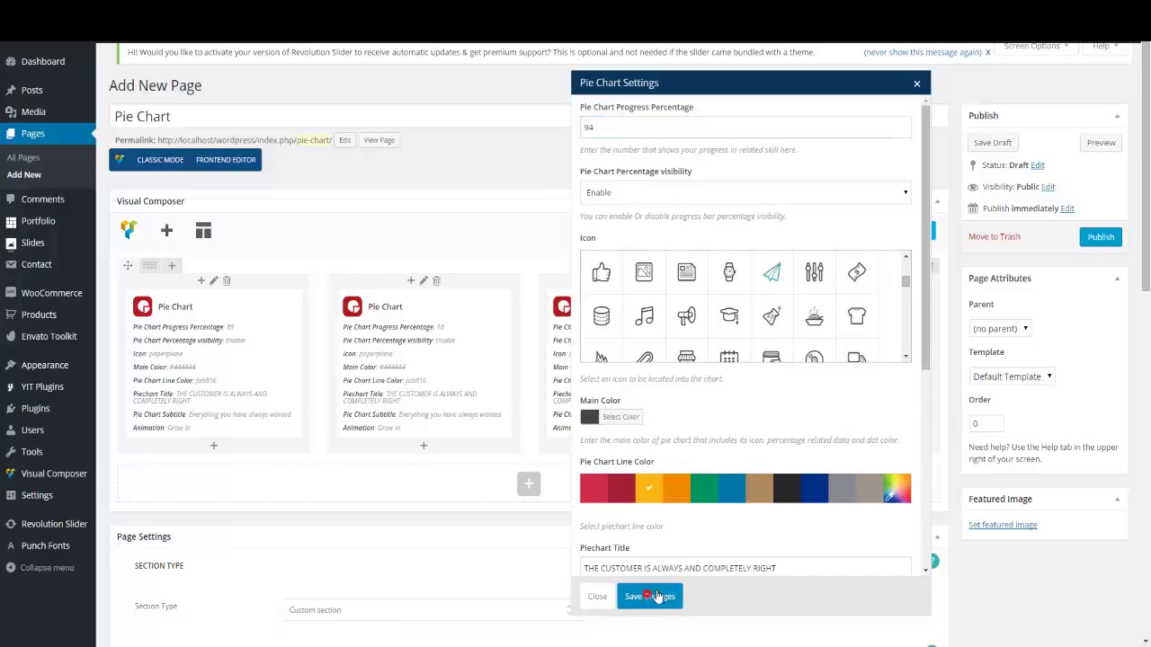
left_click(657, 596)
Set the fourth column's pie chart progress percentage to 56 and save its settings.
left_click(849, 364)
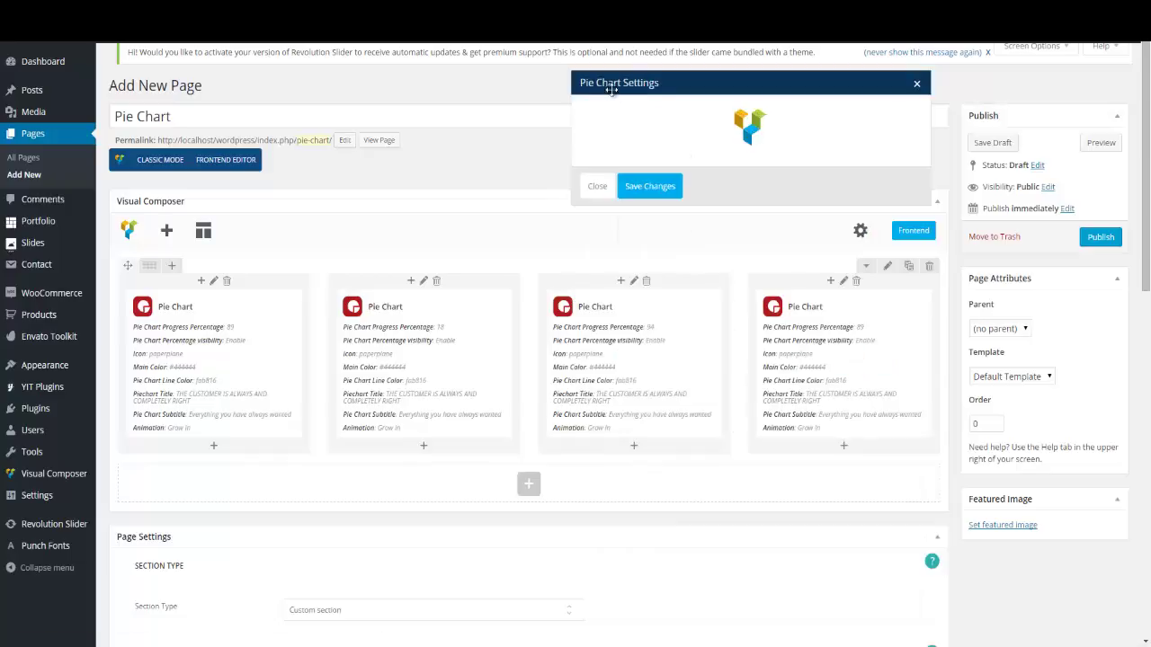
double_click(624, 129)
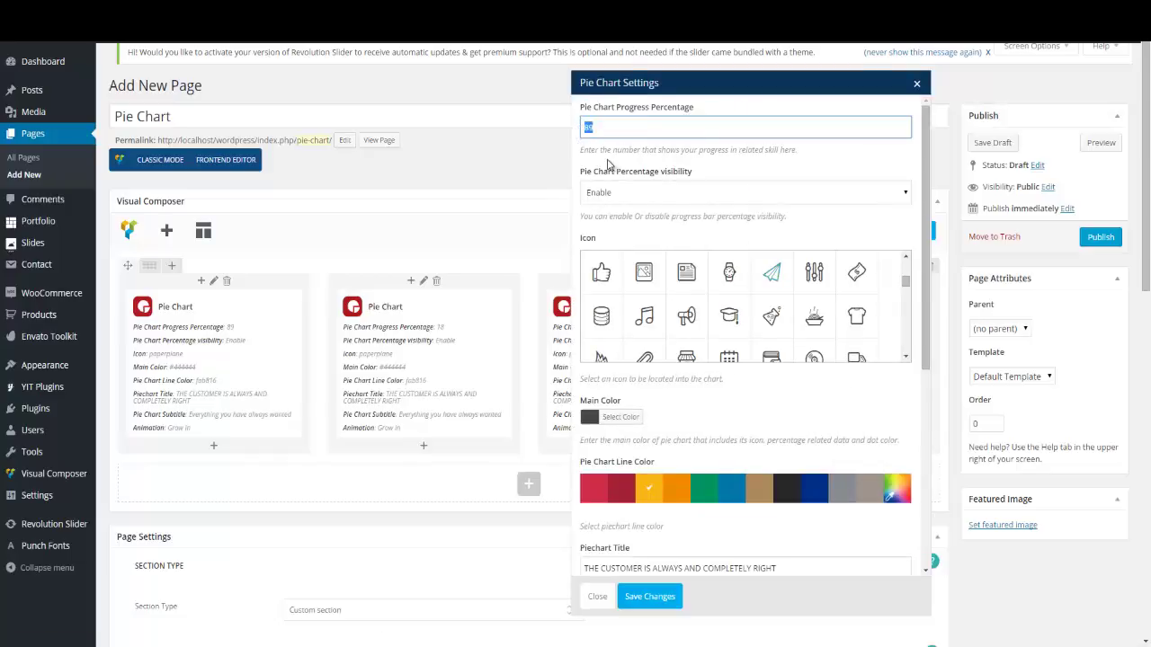
left_click(670, 597)
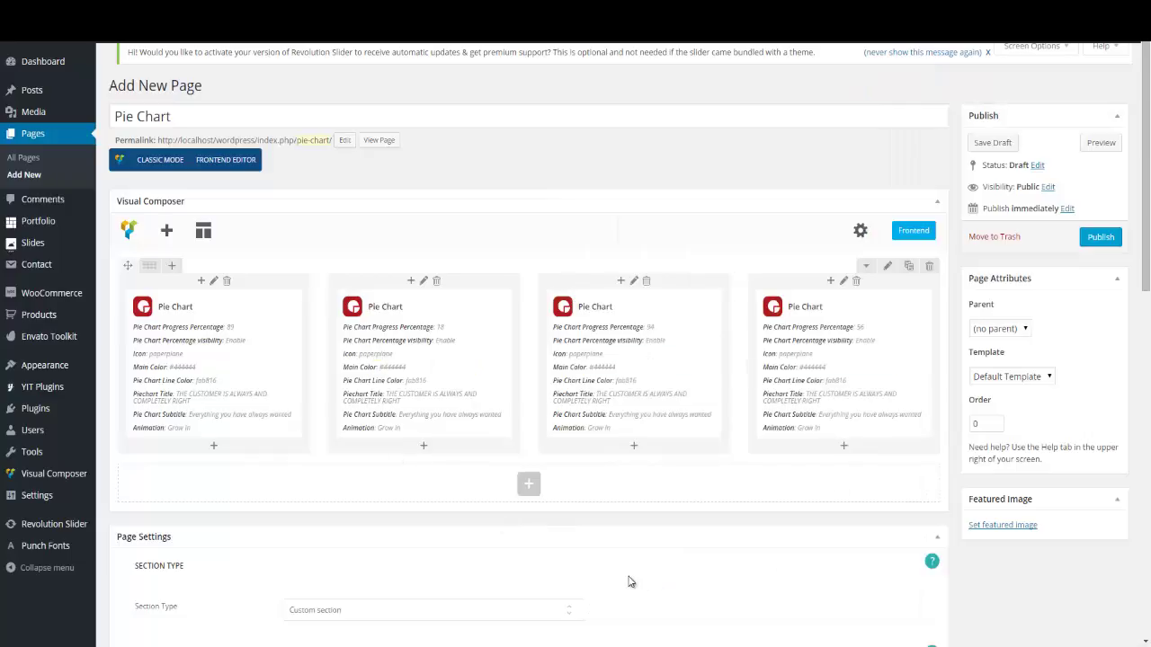
Choose "Custom section" as the section type, set the section to be shown in "Main page", and save the Pie Chart page.
scroll(686, 565, "down", 2)
left_click(489, 447)
left_click(444, 466)
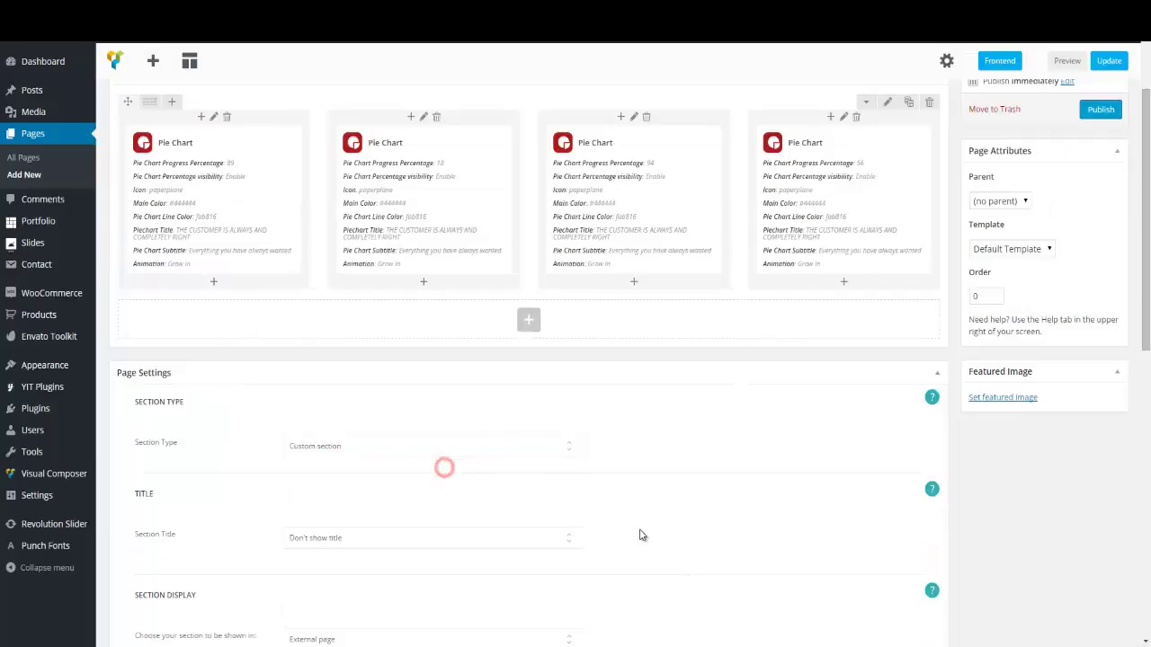
scroll(723, 471, "down", 2)
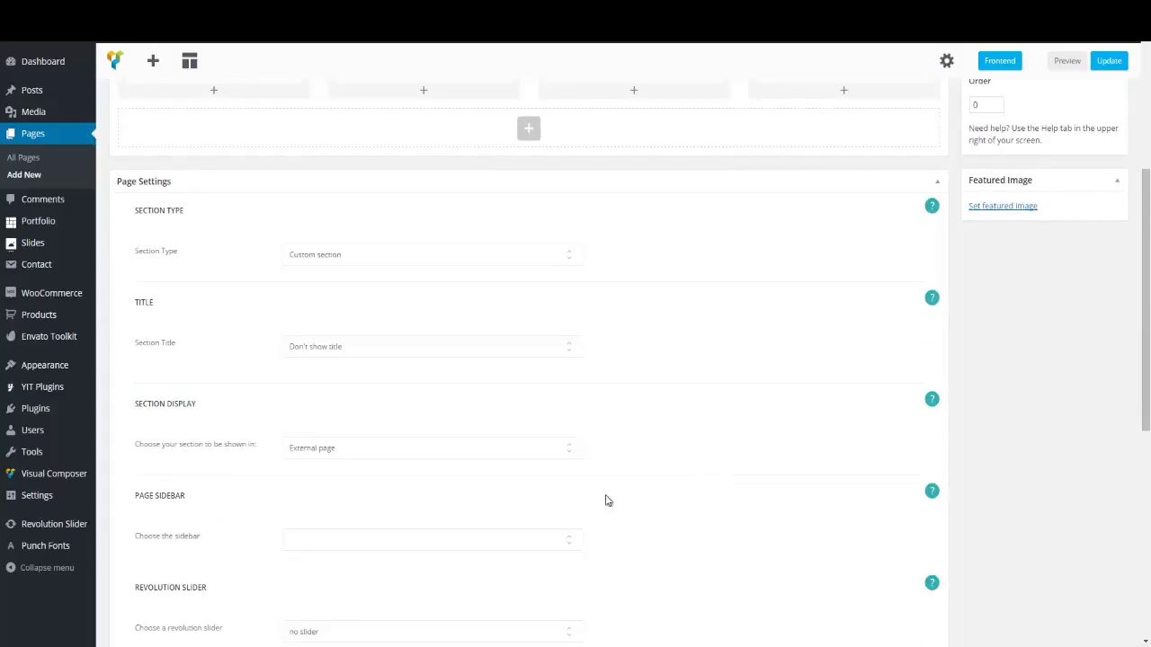
left_click(460, 456)
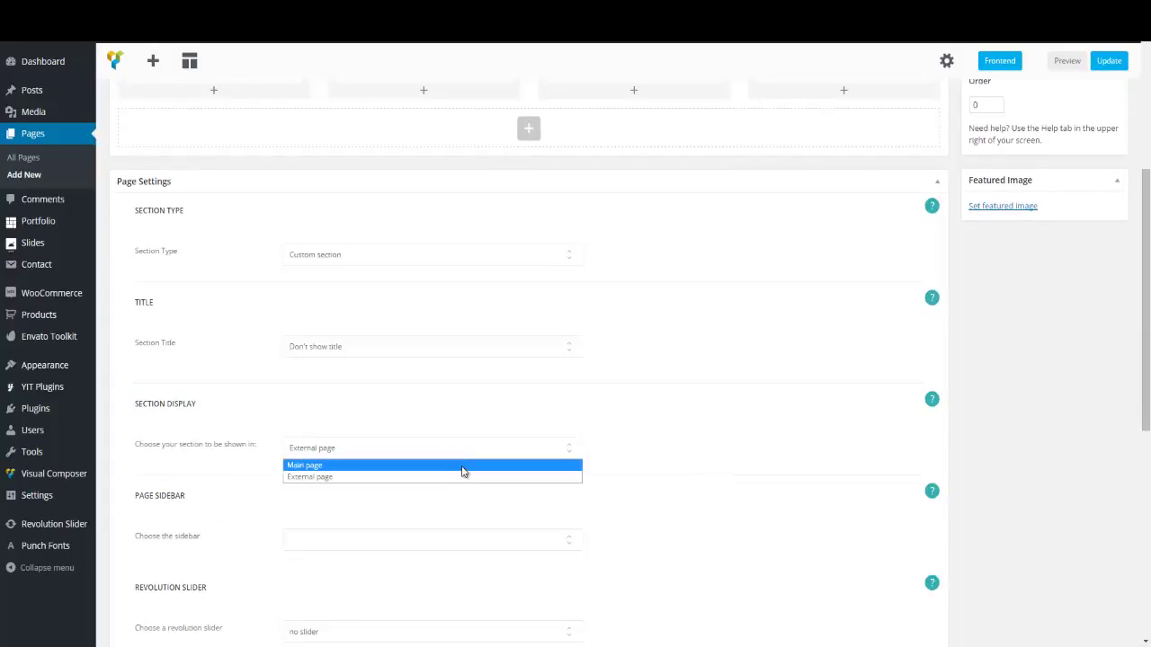
left_click(461, 466)
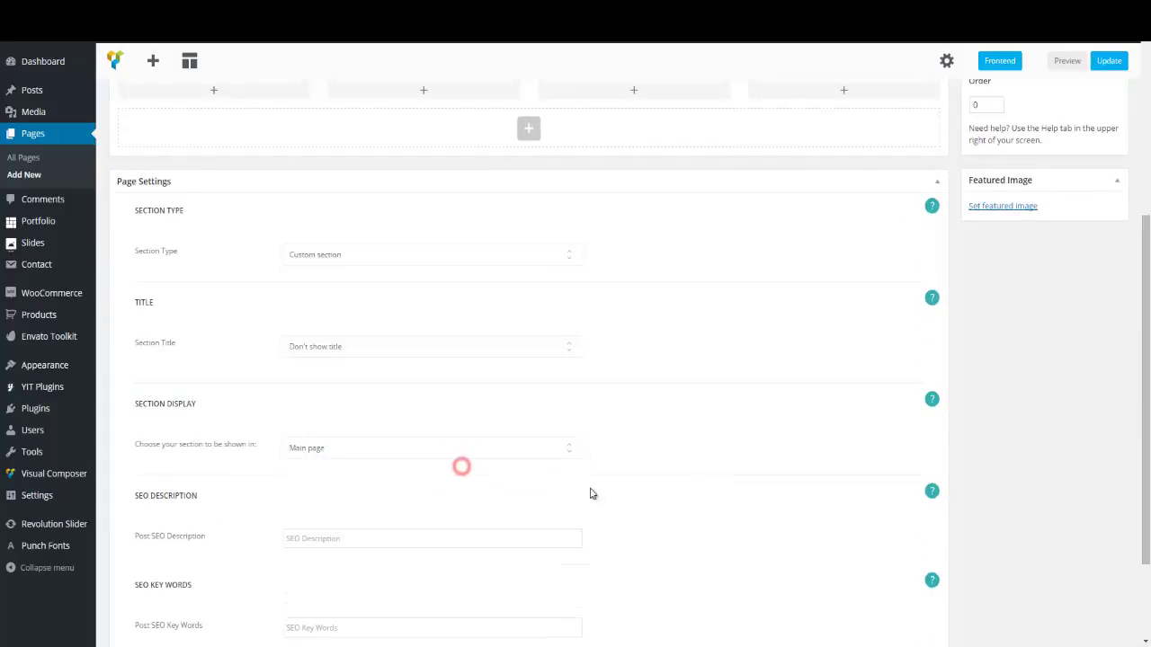
left_click(1111, 72)
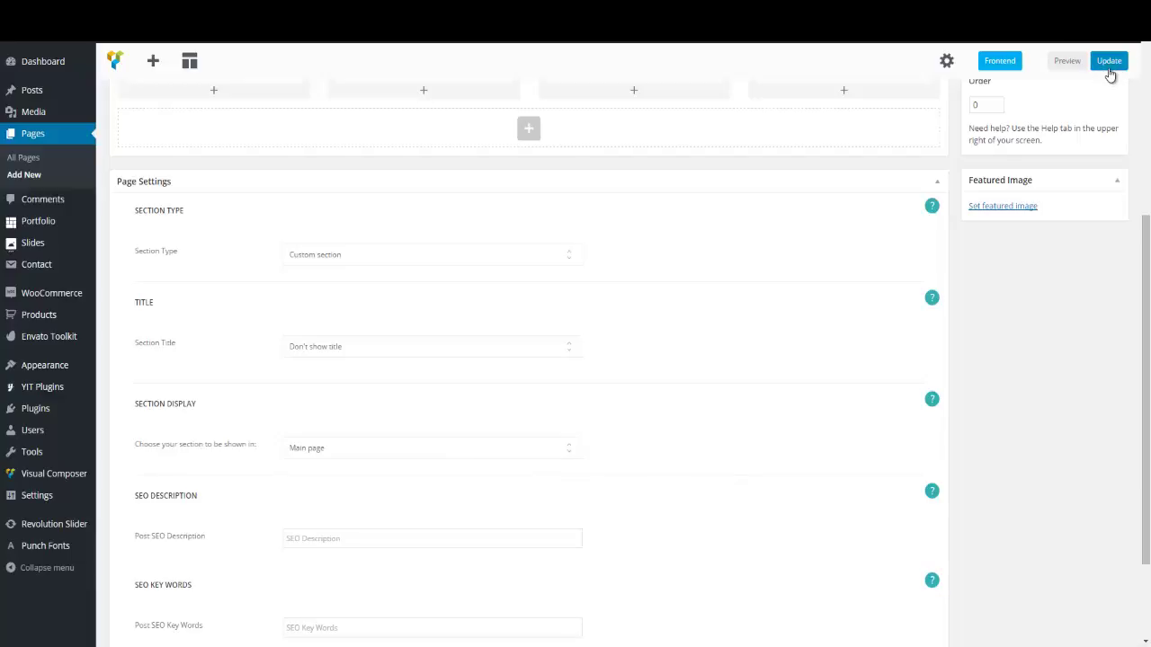
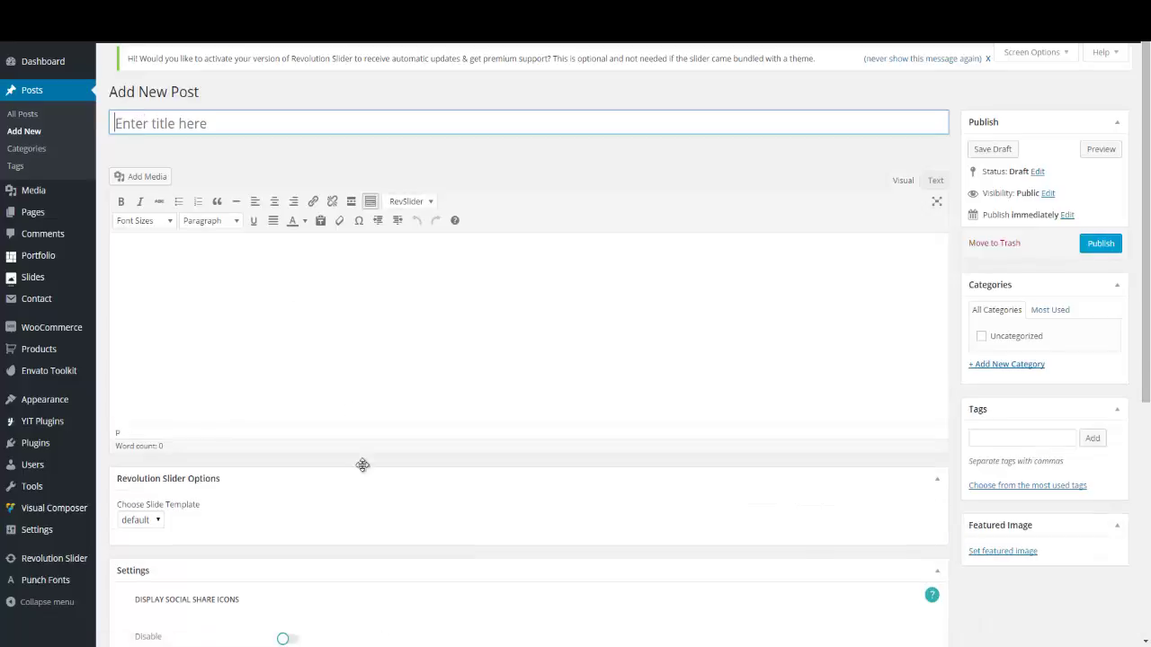
Copy "BRANDING IDENTITY" from the Notepad file and paste it as the new post's title.
key("alt+Tab")
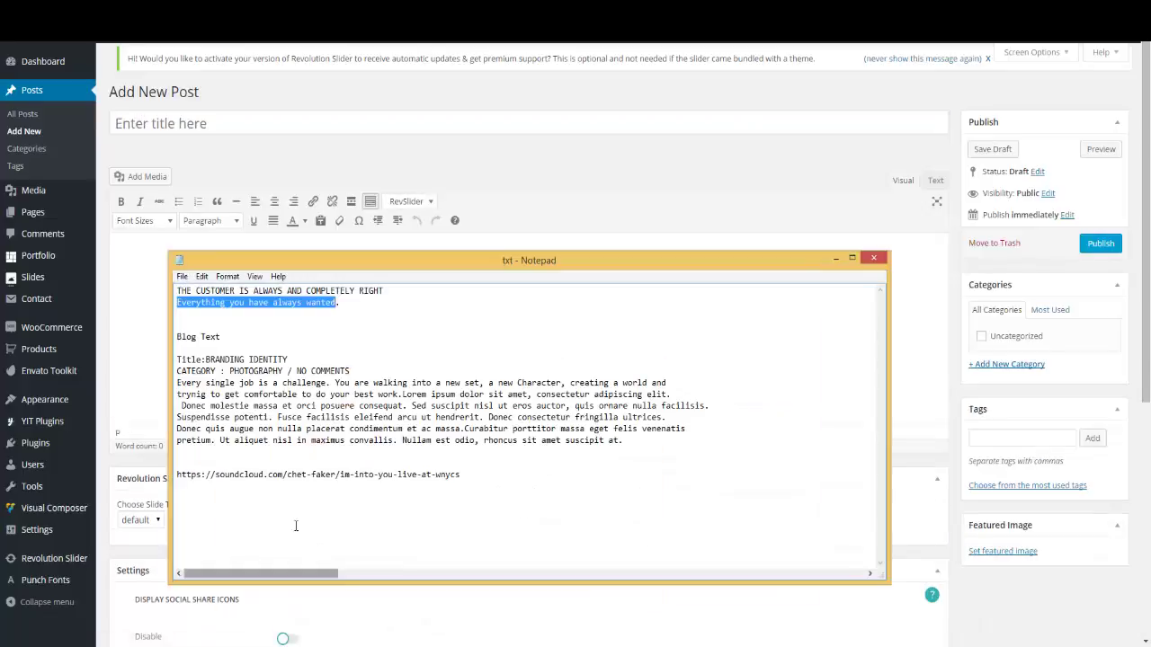
left_click_drag(288, 358, 205, 360)
key("ctrl+c")
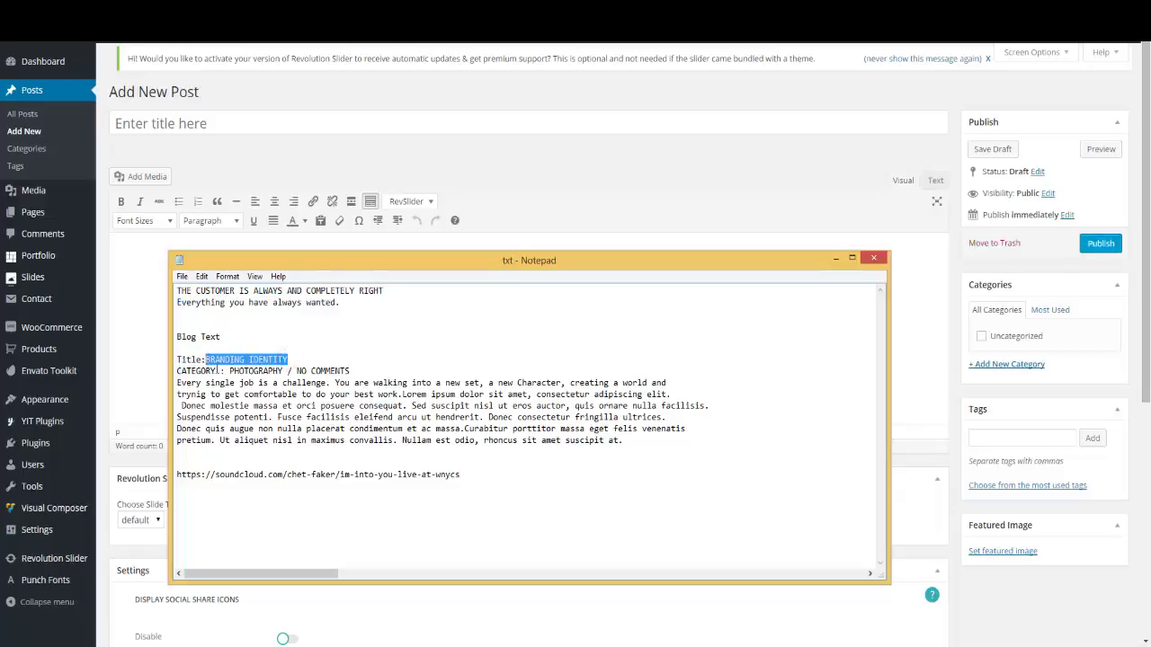
left_click(243, 123)
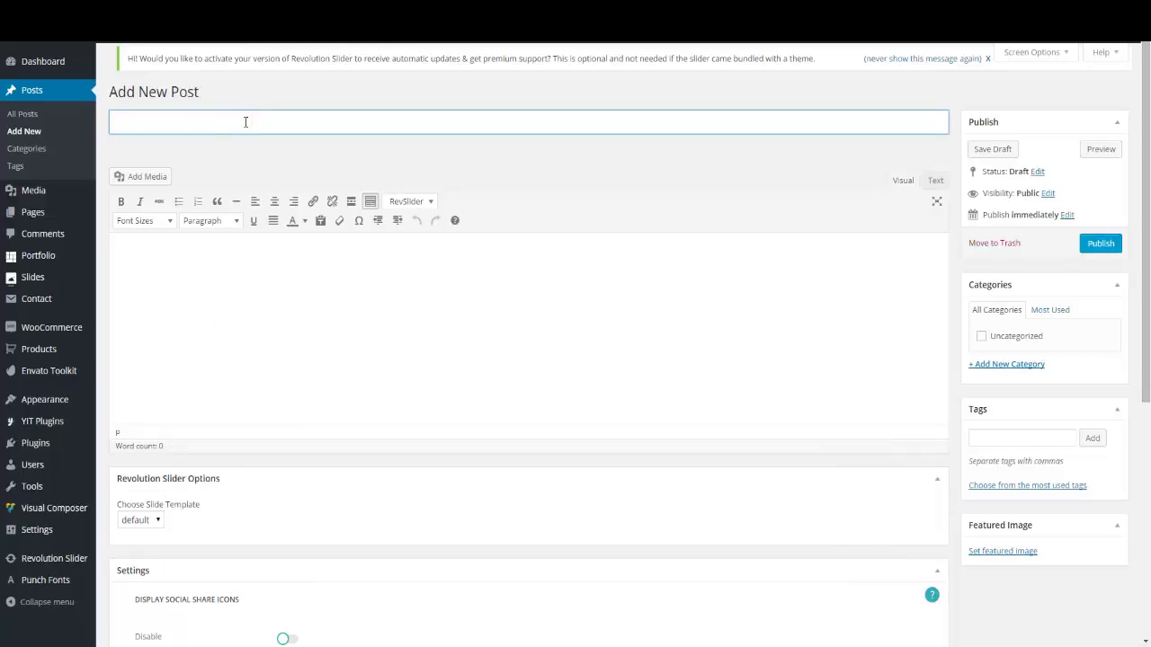
key("ctrl+v")
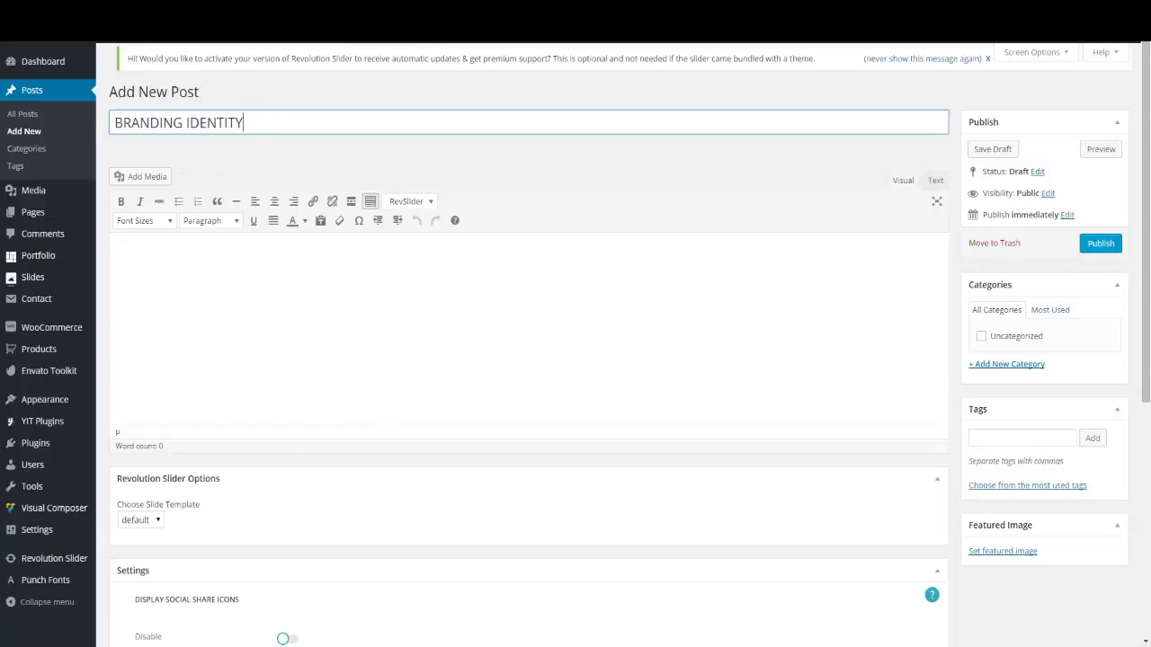
Copy the paragraph beginning "Every single job is a challenge" from the Notepad file and paste it as the post's body text.
key("alt+Tab")
left_click_drag(640, 438, 147, 380)
key("ctrl+c")
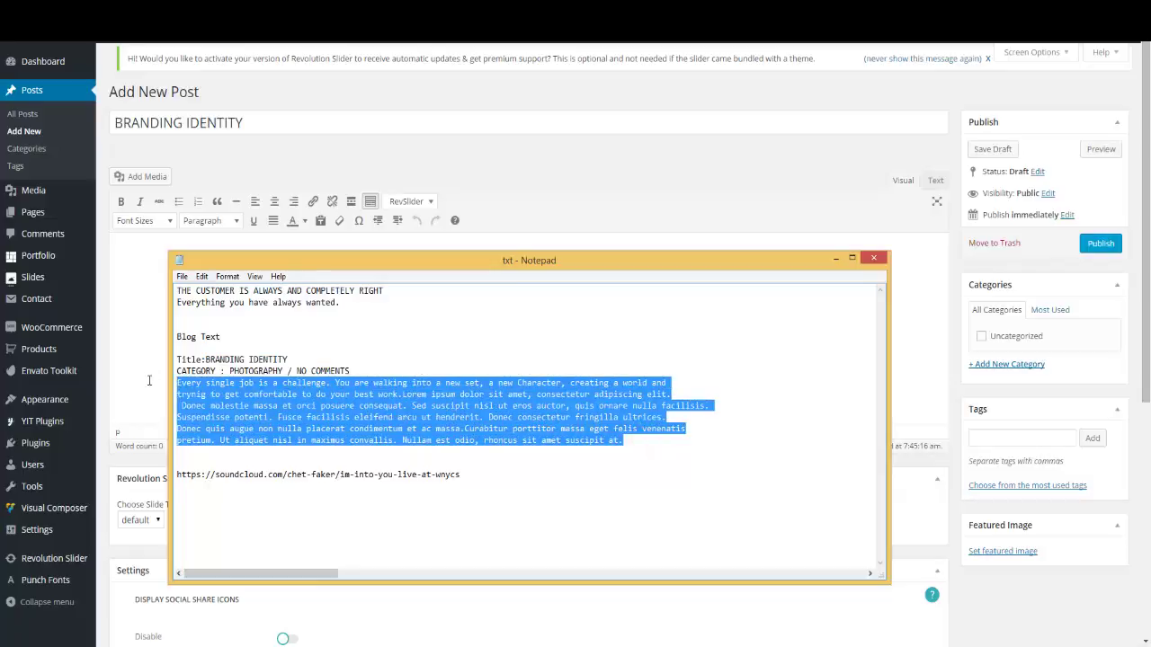
left_click(835, 259)
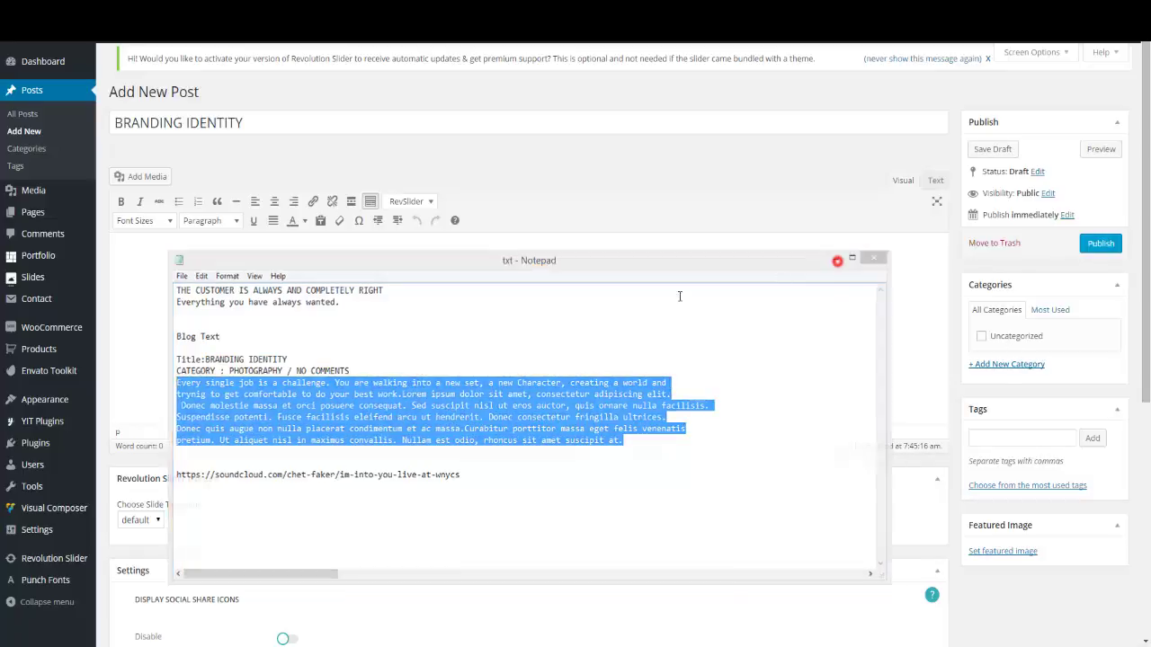
left_click(319, 311)
right_click(322, 312)
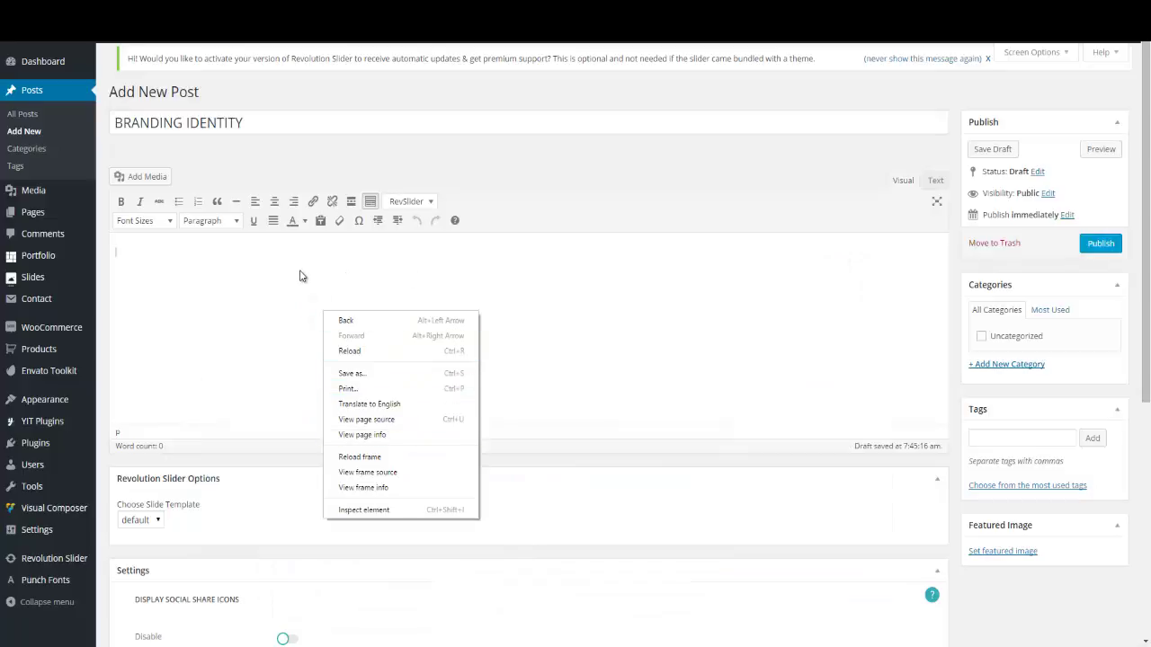
right_click(157, 252)
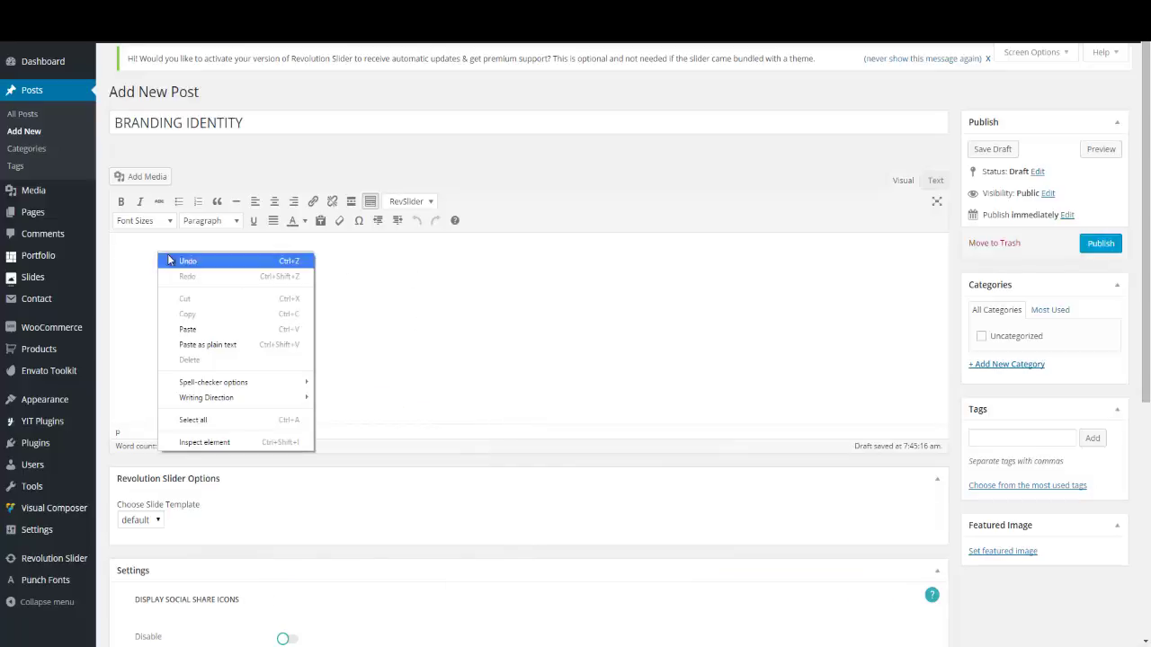
left_click(191, 329)
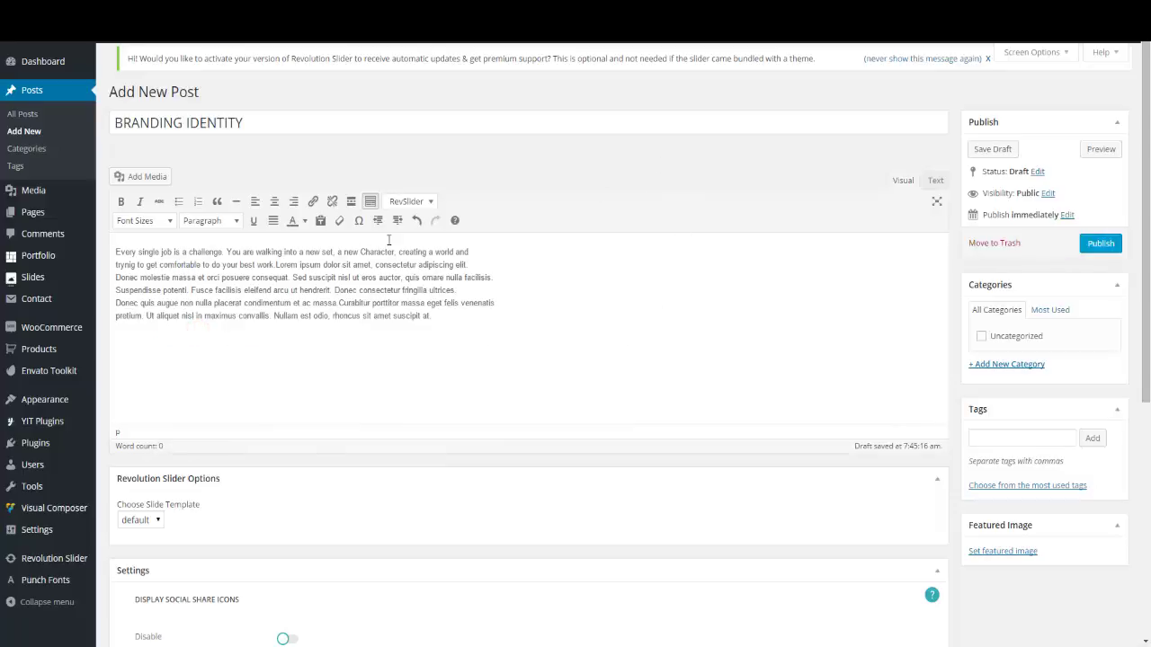
left_click(168, 222)
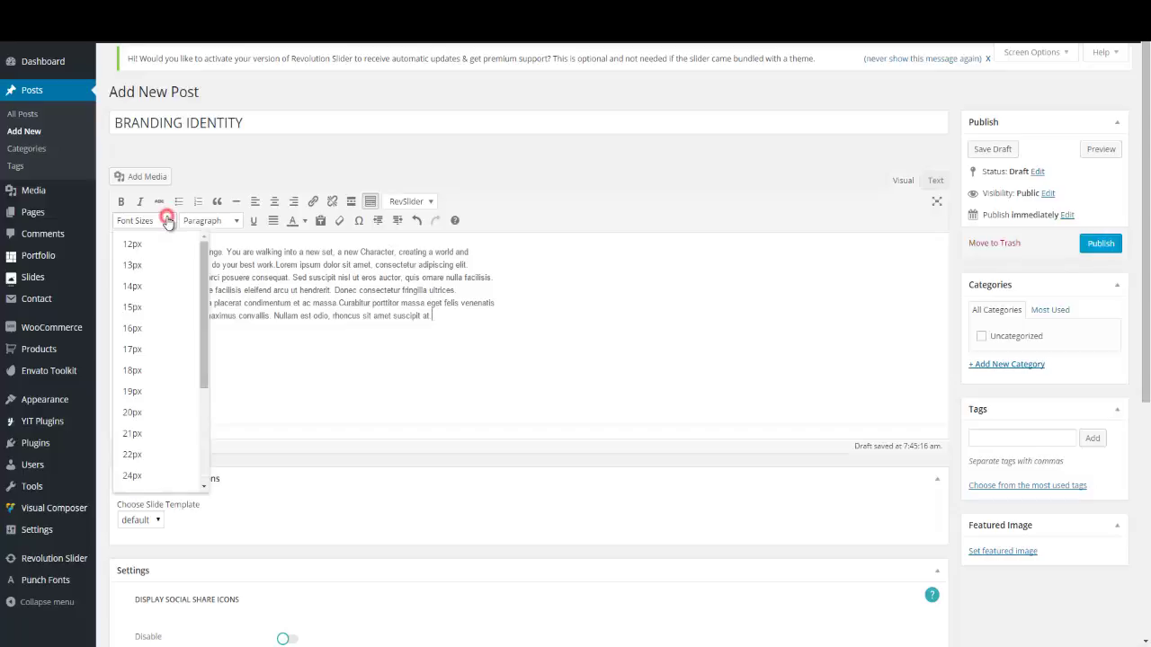
left_click(168, 221)
left_click(208, 225)
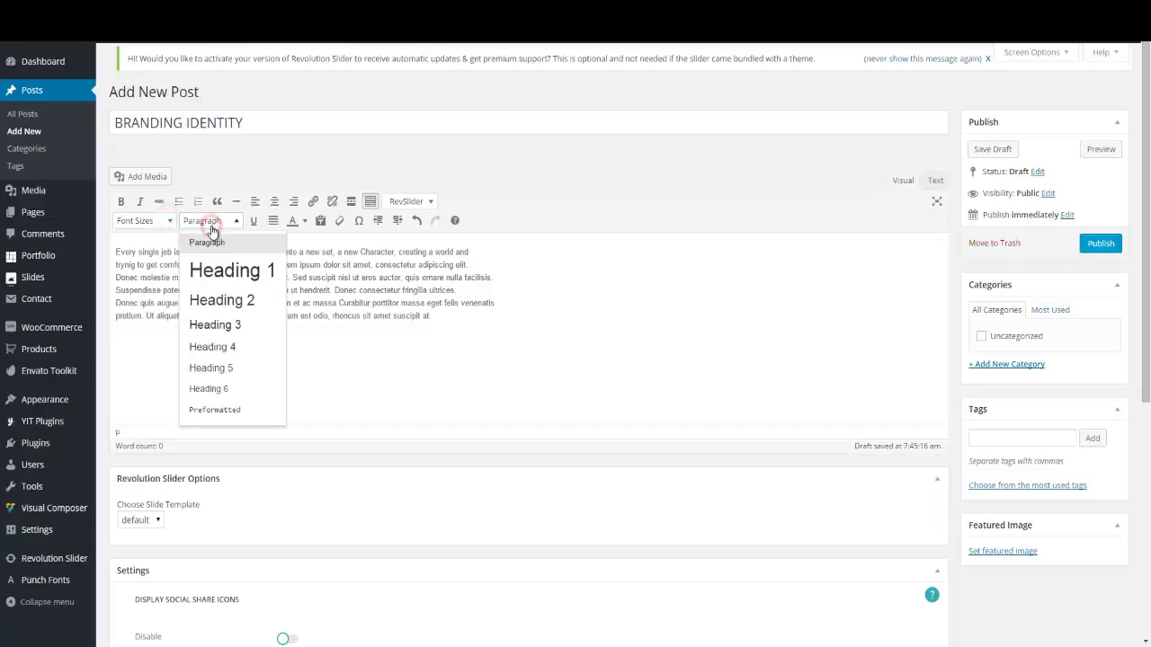
left_click(211, 231)
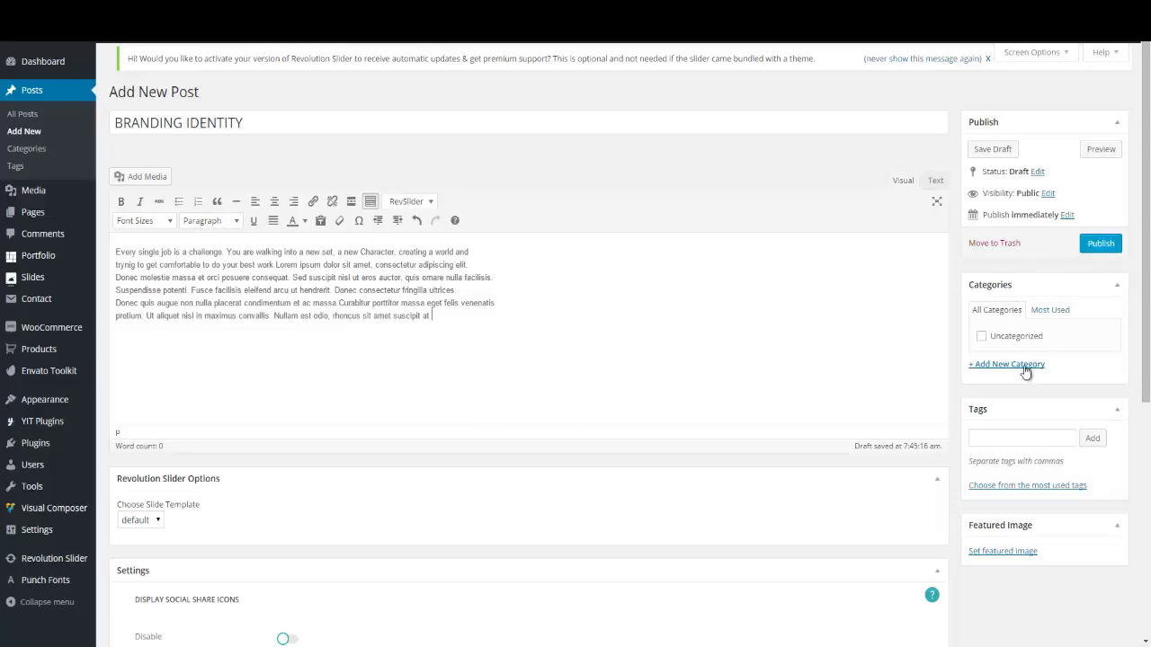
Create the categories "Branding" and "Fashion" and assign them to the post.
left_click(996, 368)
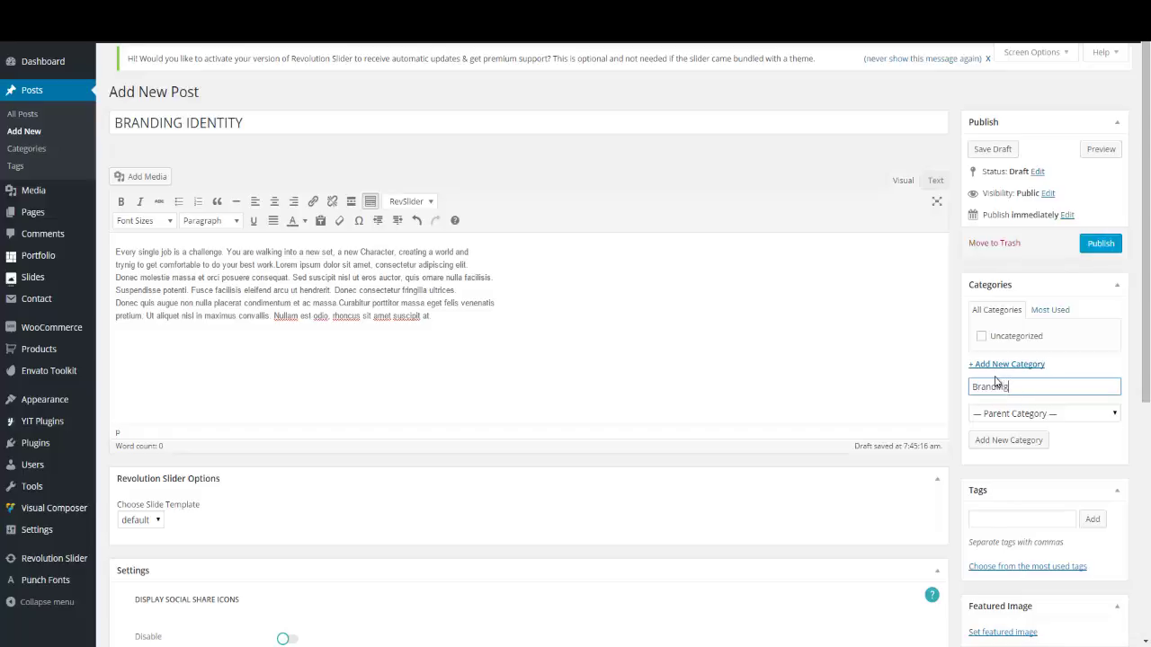
type("Branding")
left_click(1024, 440)
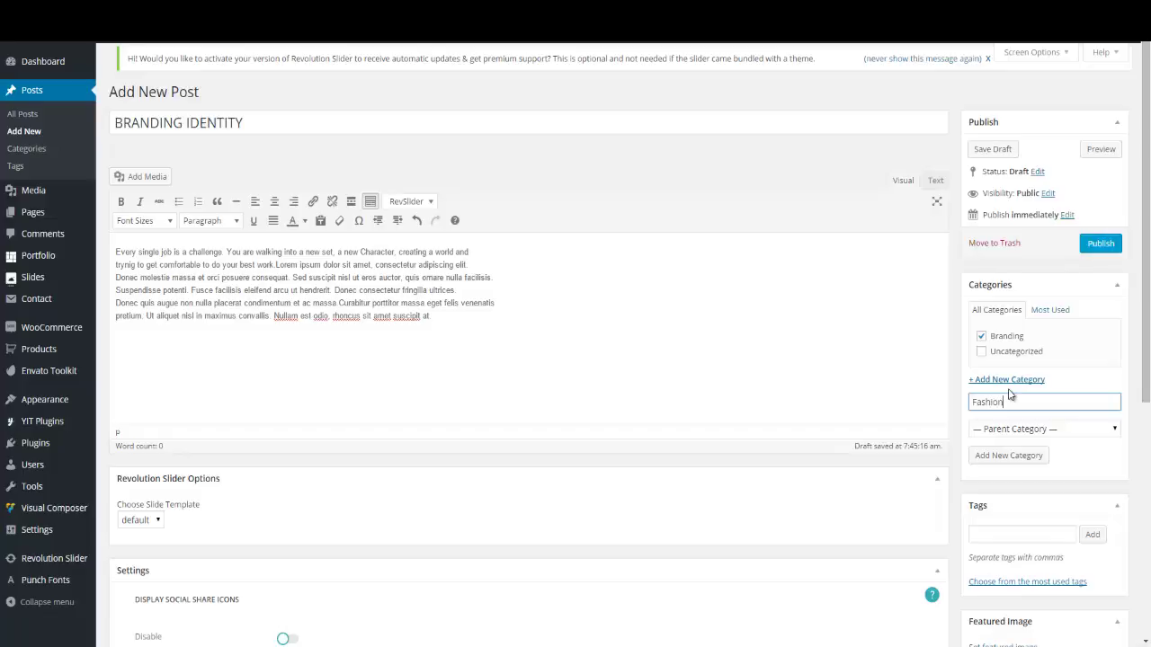
left_click(1029, 456)
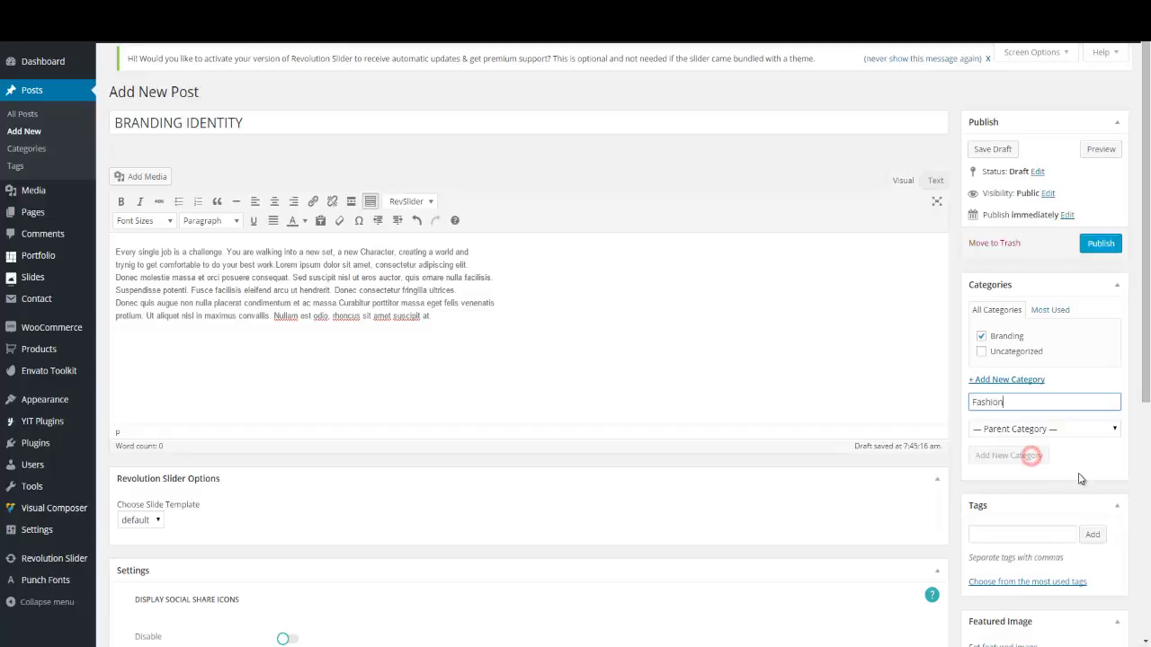
Add the tags "Audio" and "Branding" to the post.
scroll(1097, 489, "down", 2)
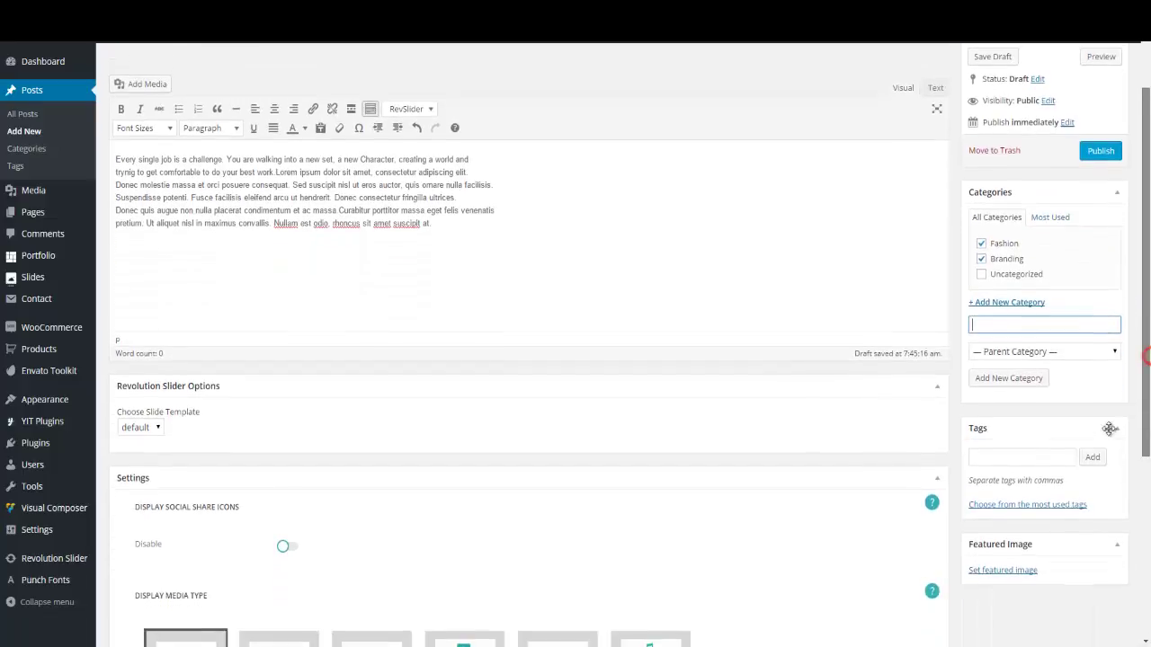
left_click(1003, 453)
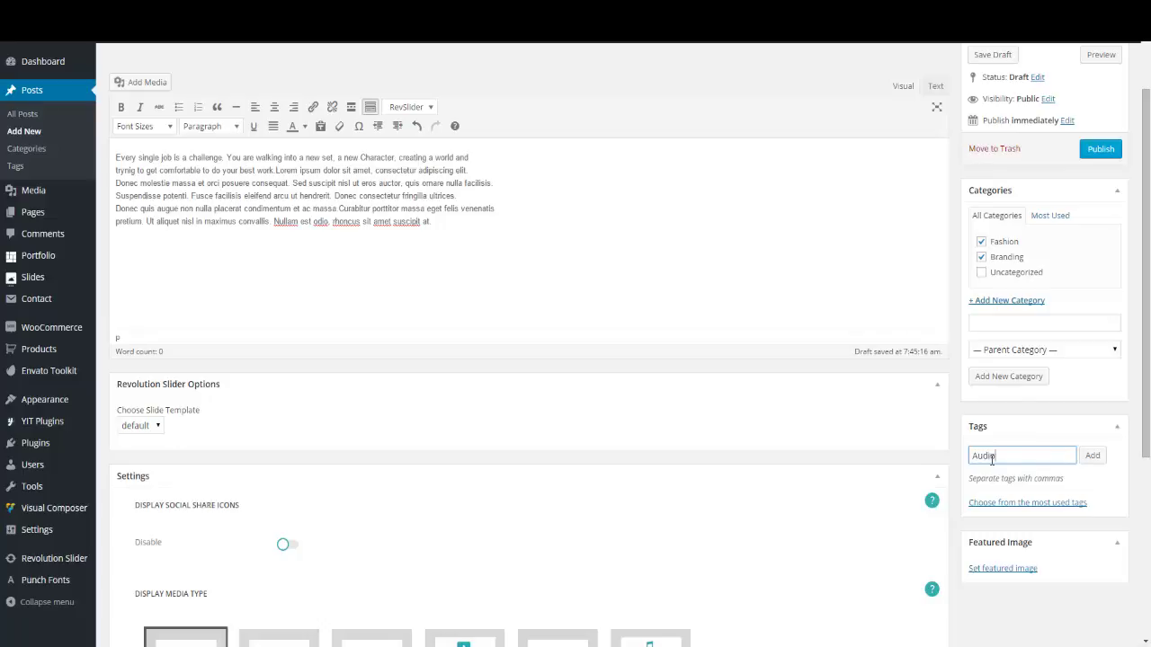
key("Return")
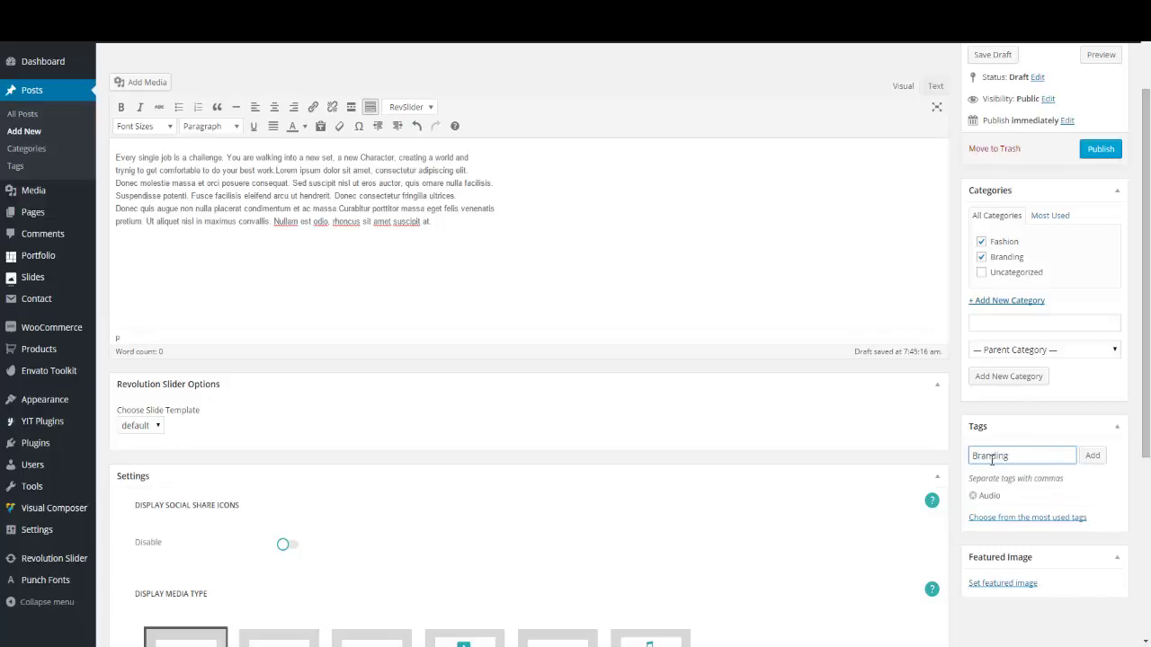
key("Return")
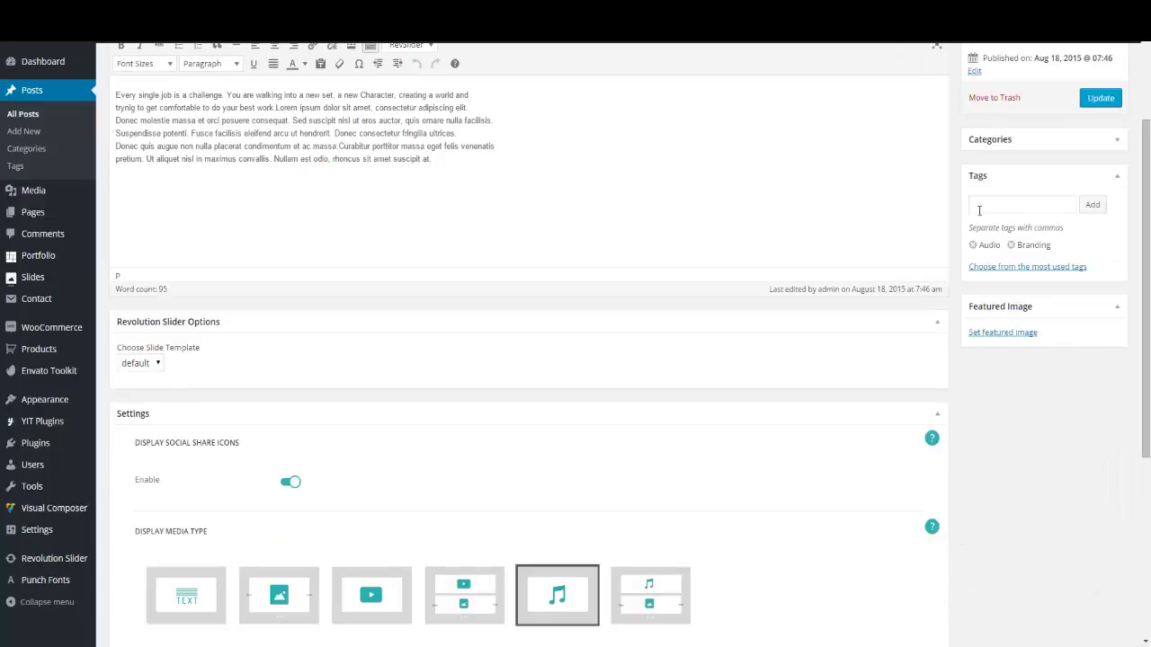
Set parallax513.jpg from the media library as the post's featured image and update the post.
left_click(976, 206)
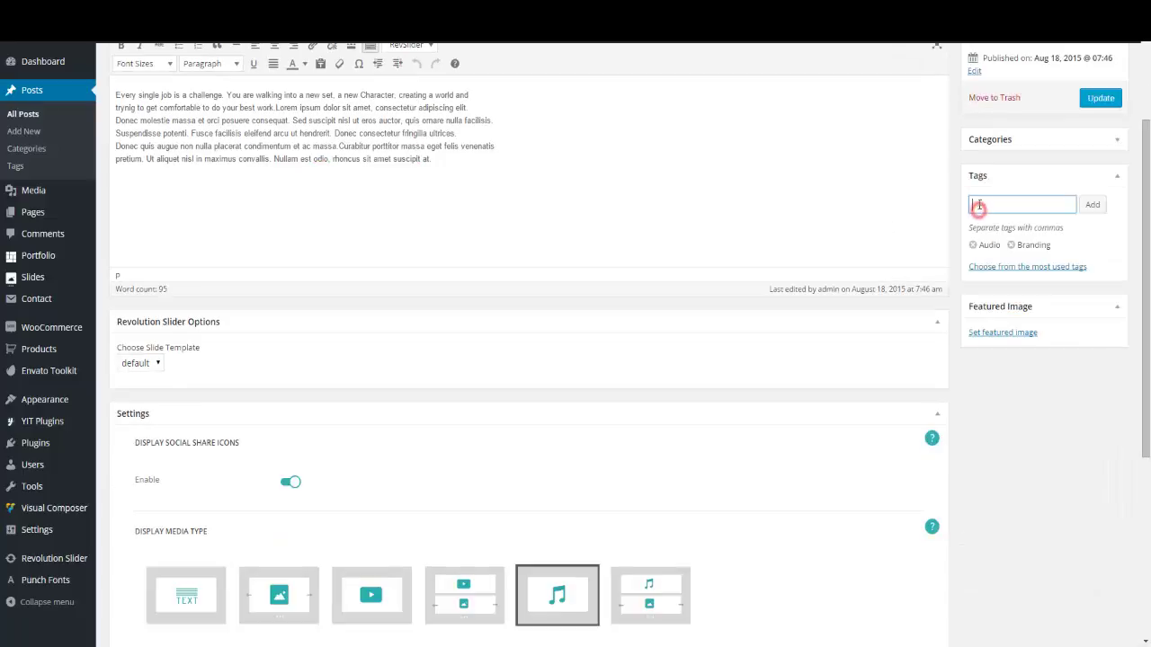
left_click(1005, 333)
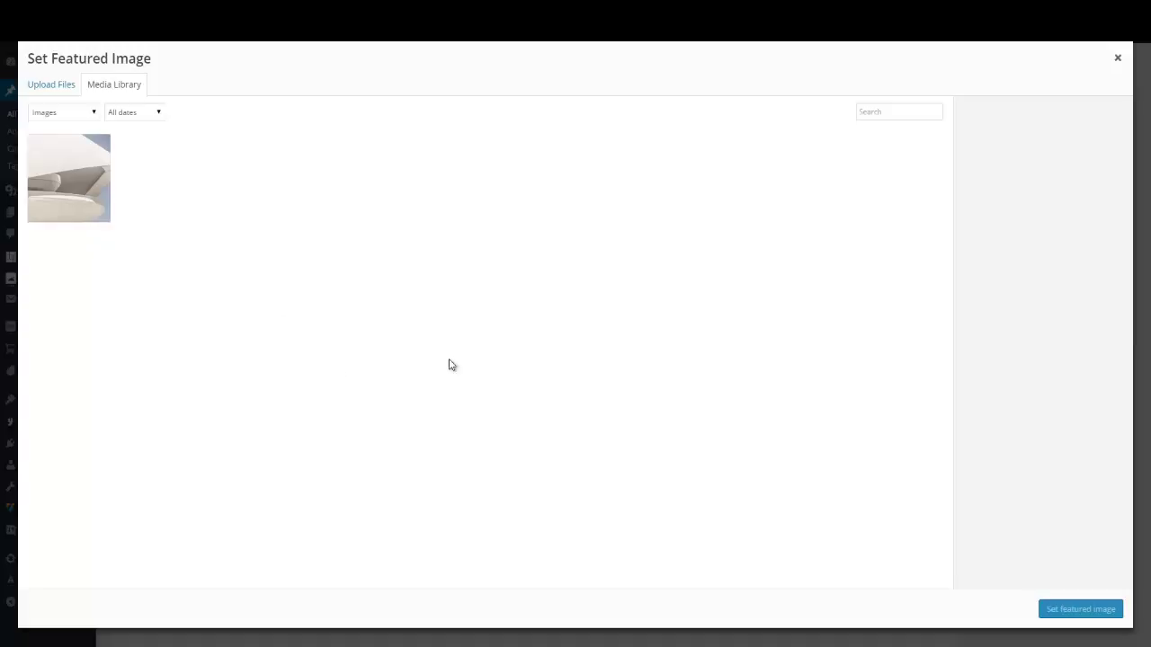
left_click(79, 171)
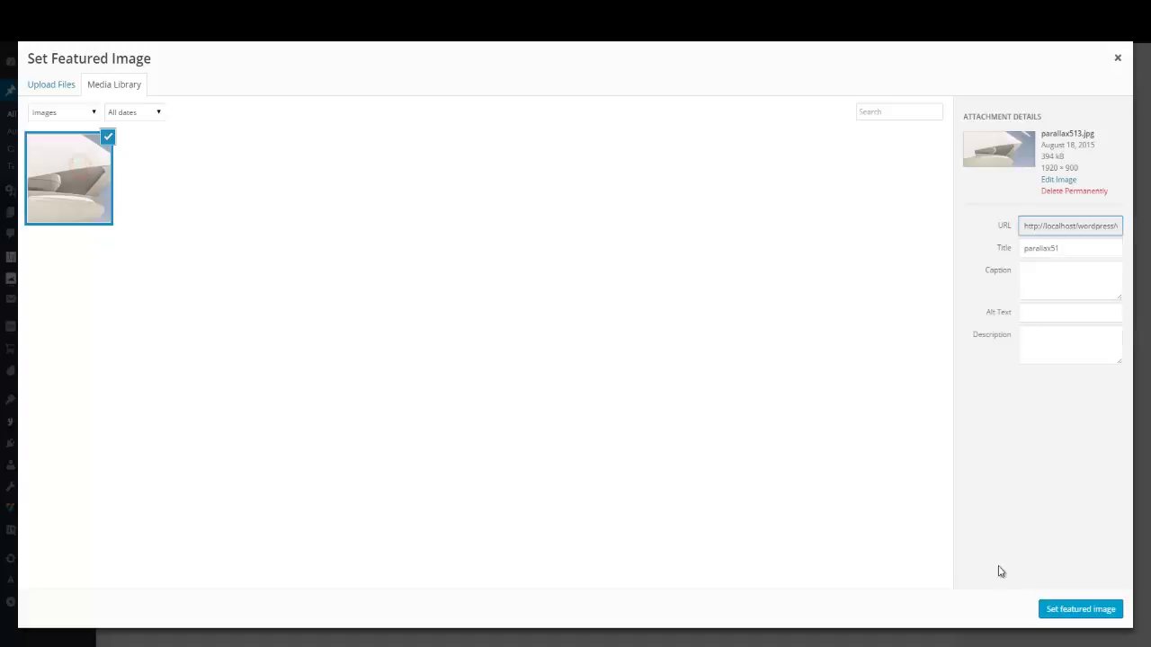
left_click(1070, 615)
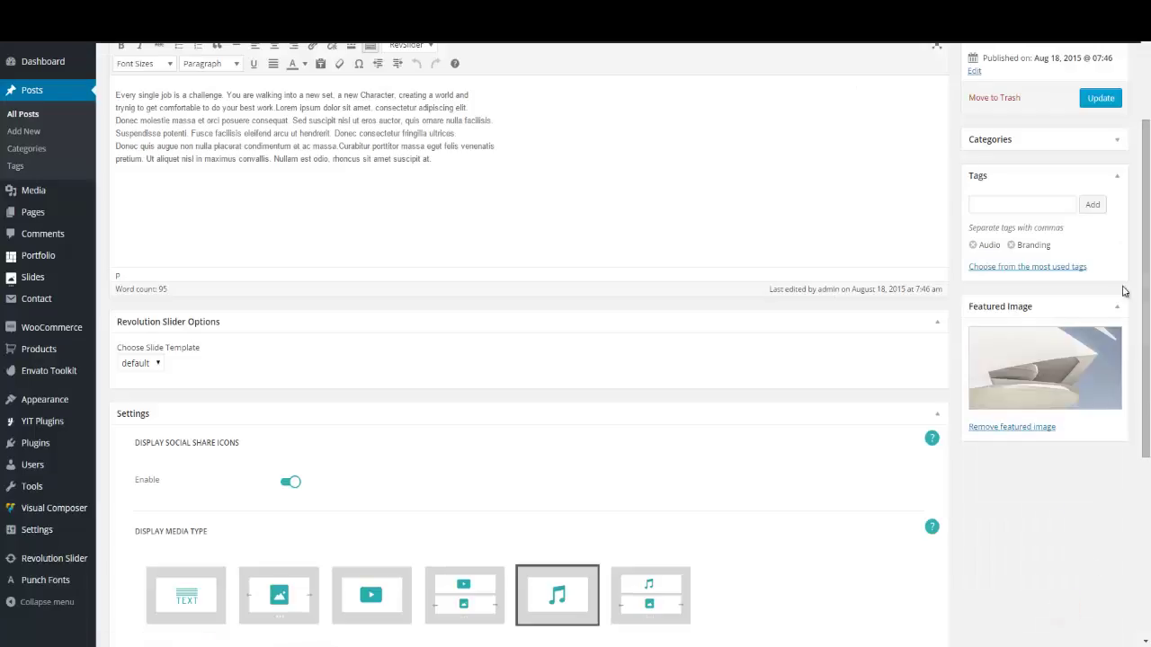
left_click(1099, 99)
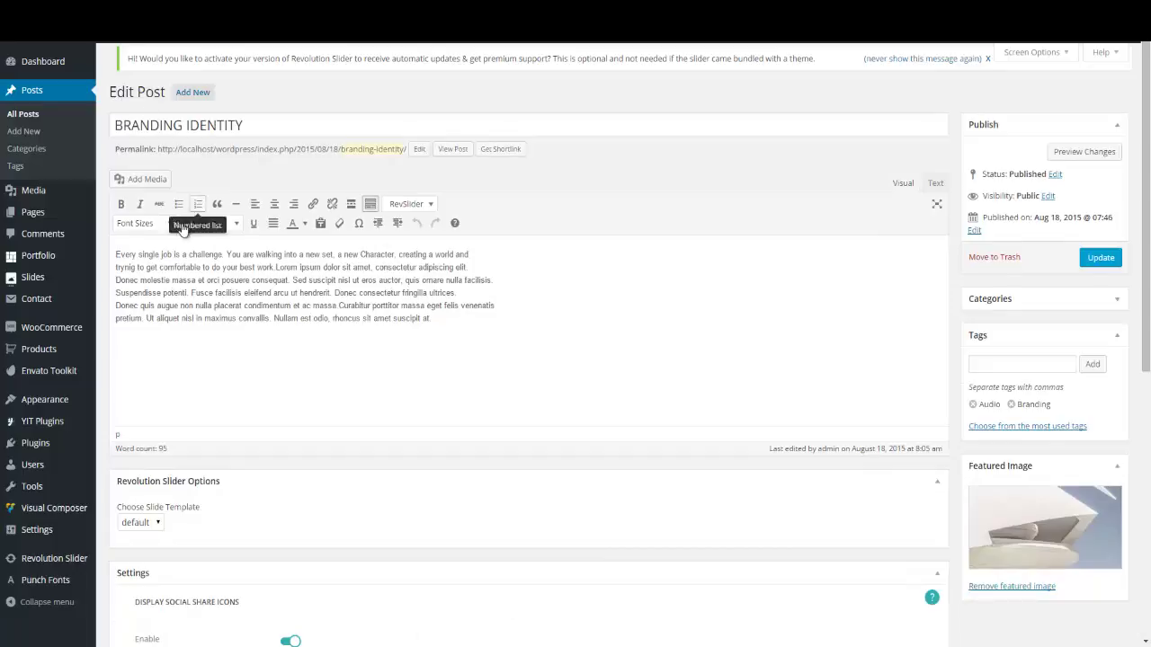
Look over the list of all posts and open the site's menu editor.
left_click(30, 115)
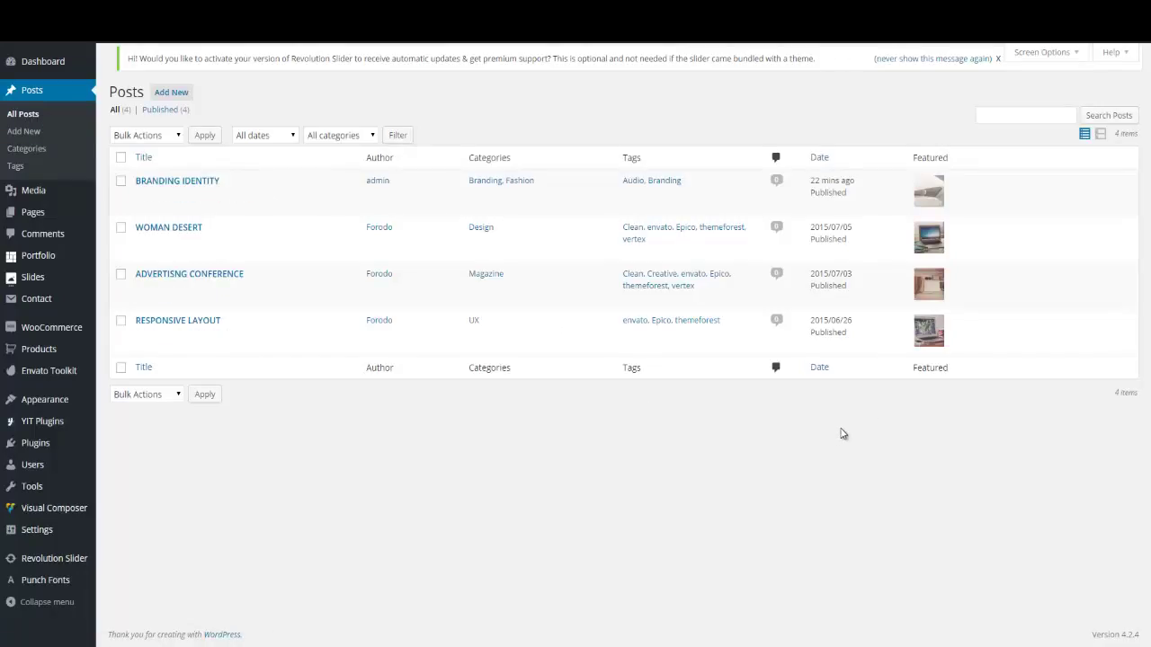
mouse_move(56, 401)
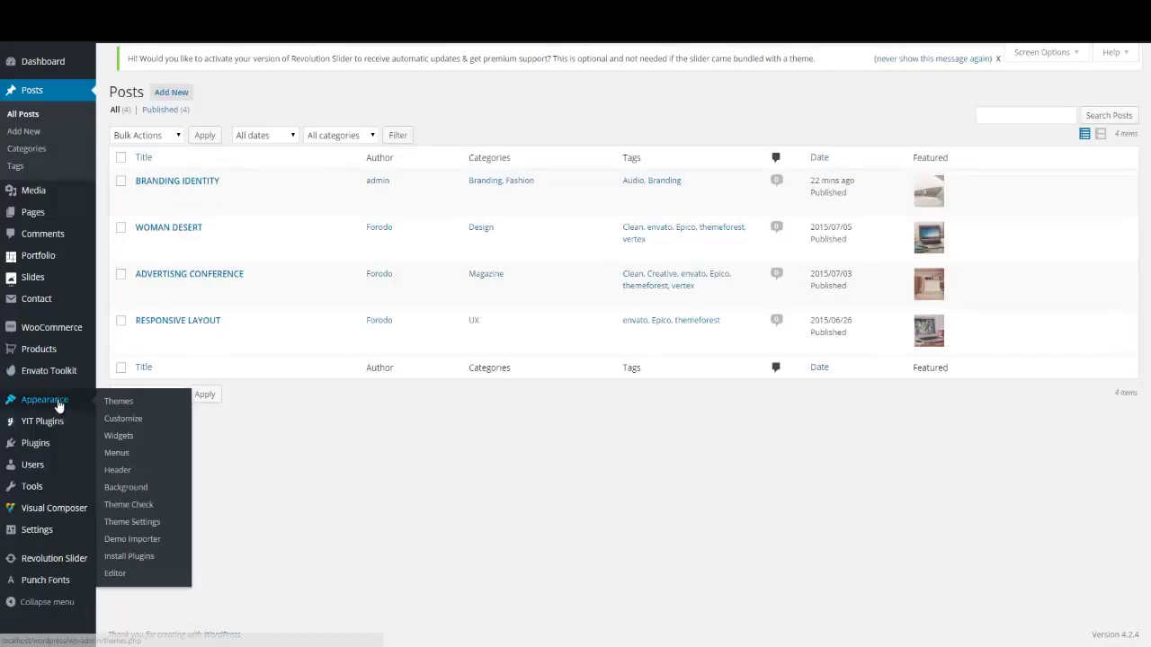
left_click(123, 454)
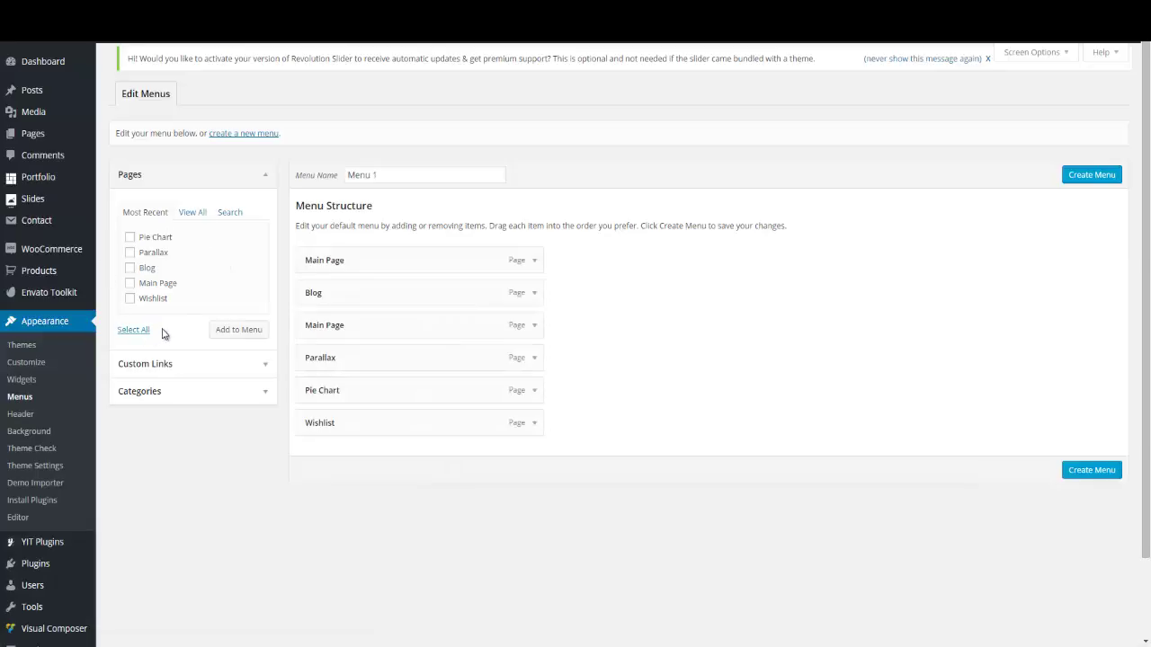
Select all of the most recent pages offered for the menu, including Wishlist.
left_click(130, 237)
left_click(129, 252)
left_click(133, 330)
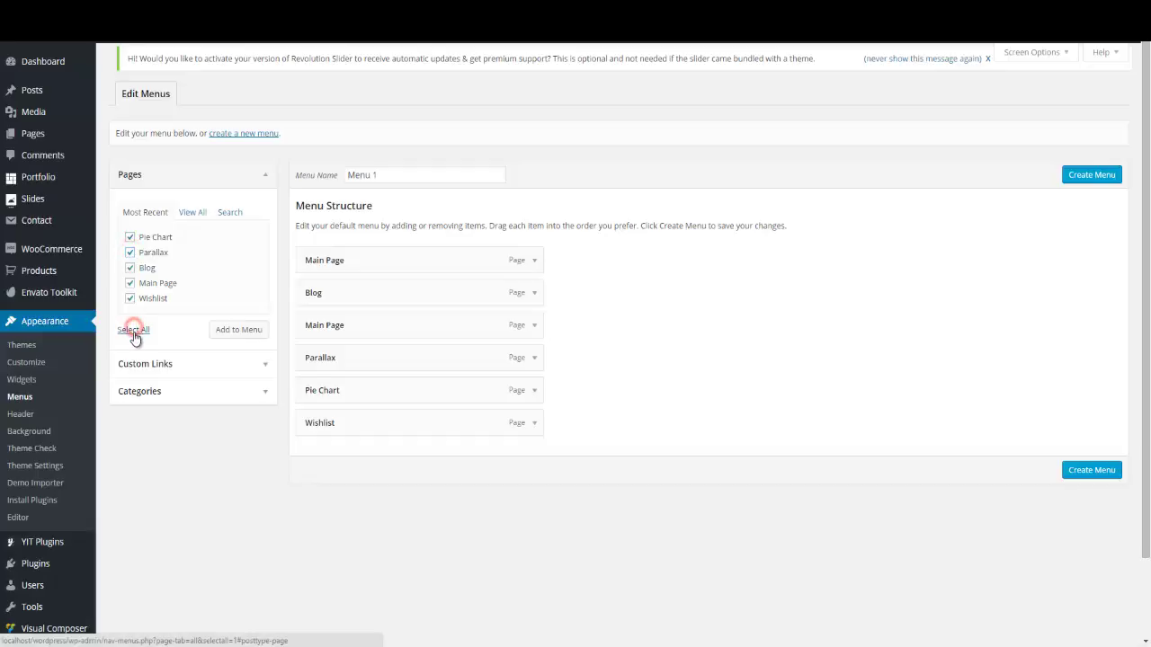
left_click(130, 298)
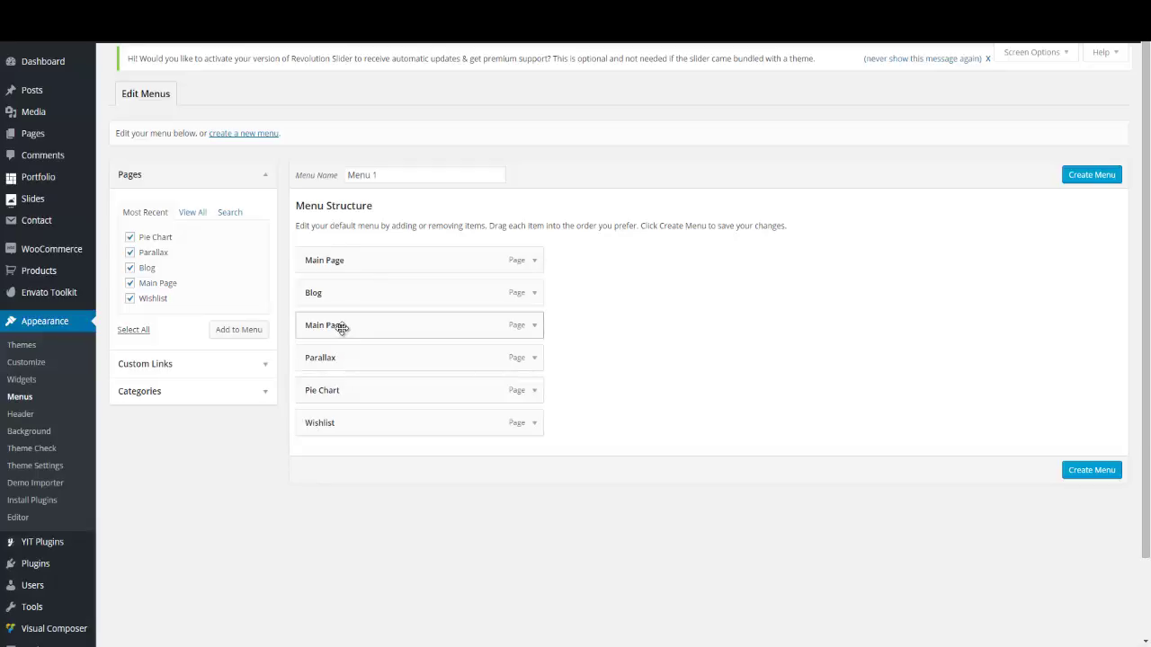
Remove both Main Page items from the menu structure.
left_click(534, 326)
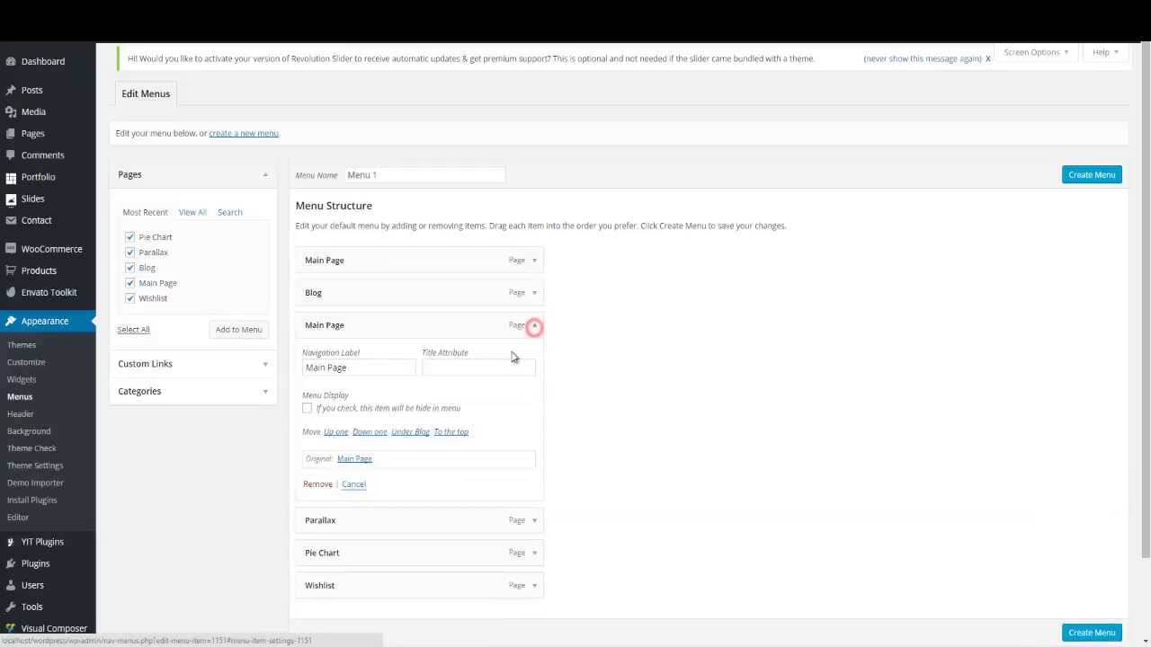
left_click(317, 483)
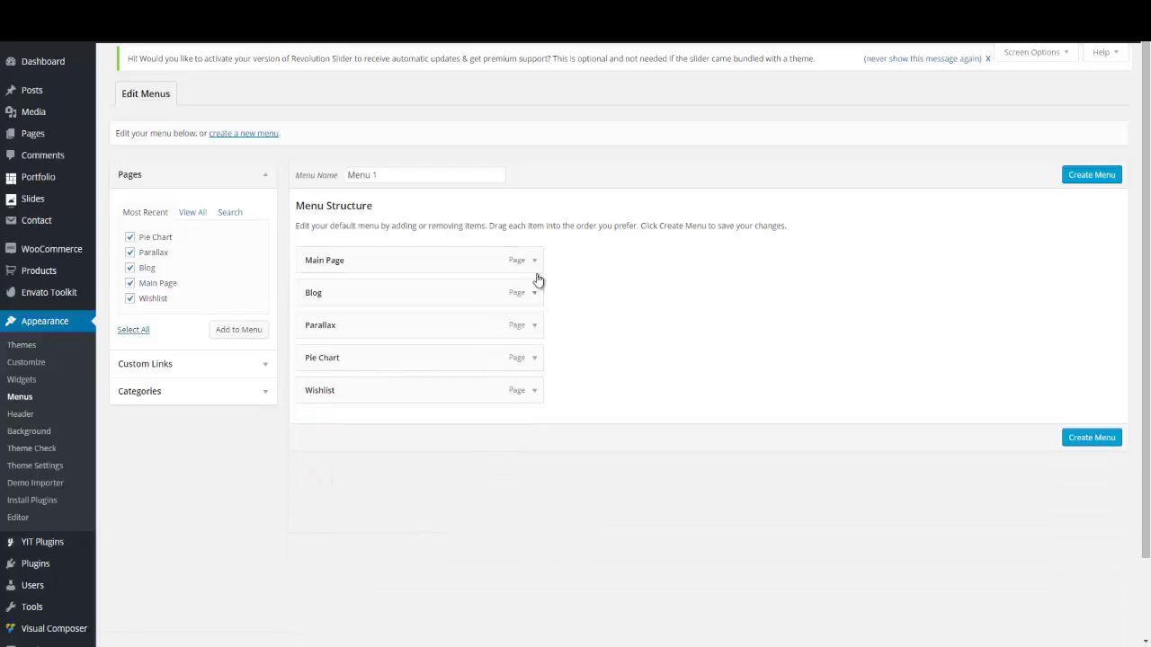
left_click(535, 261)
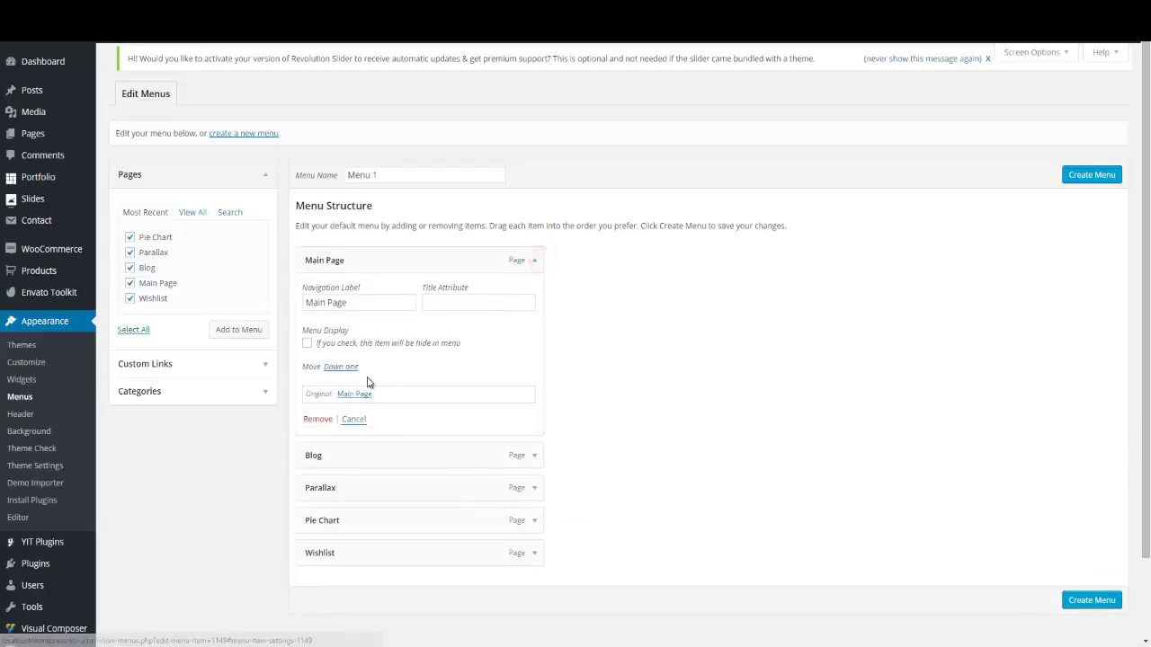
left_click(318, 415)
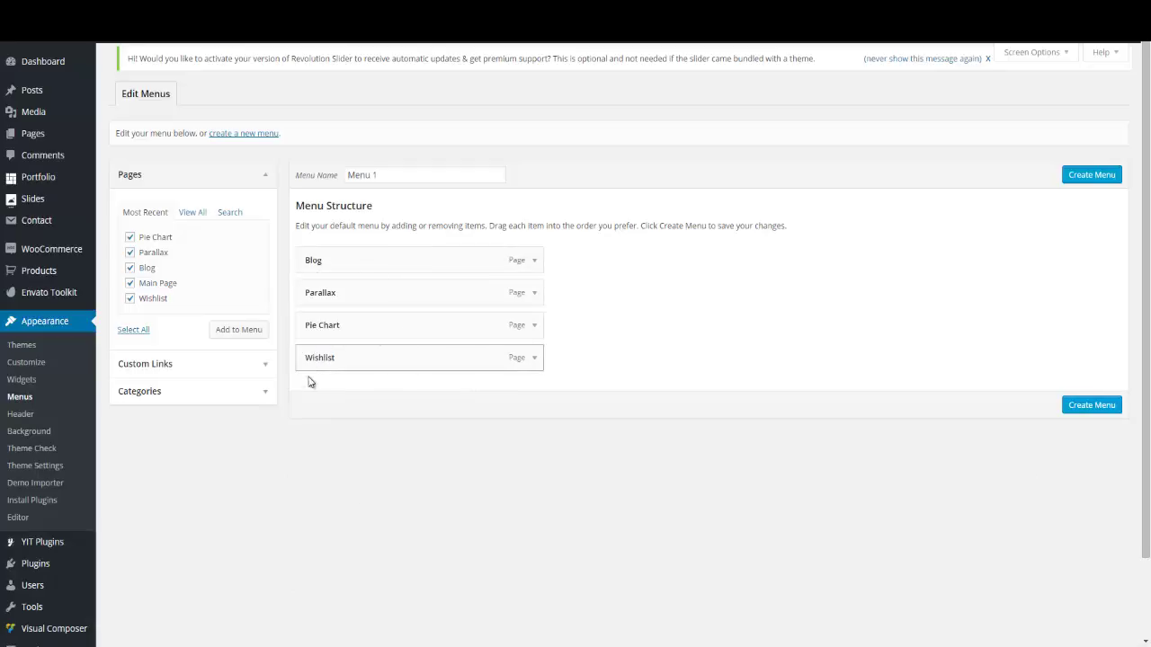
Create Menu 1 with the Parallax item hidden, assign it to Primary Navigation, and save it.
left_click(535, 296)
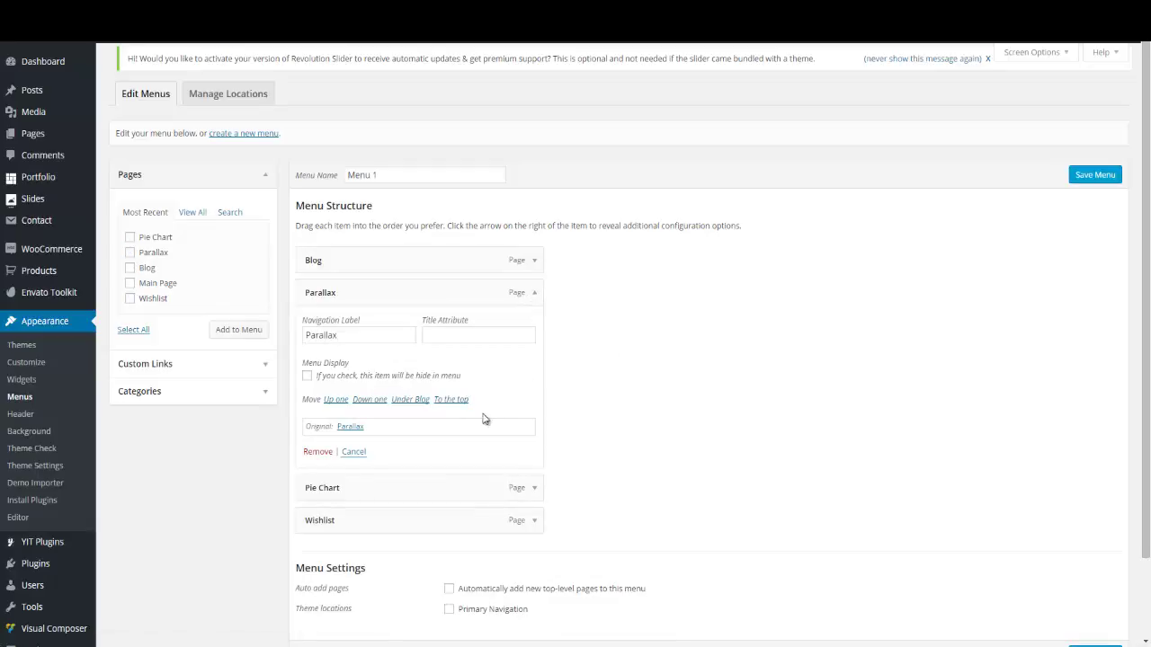
left_click(307, 376)
left_click(449, 611)
scroll(952, 481, "down", 2)
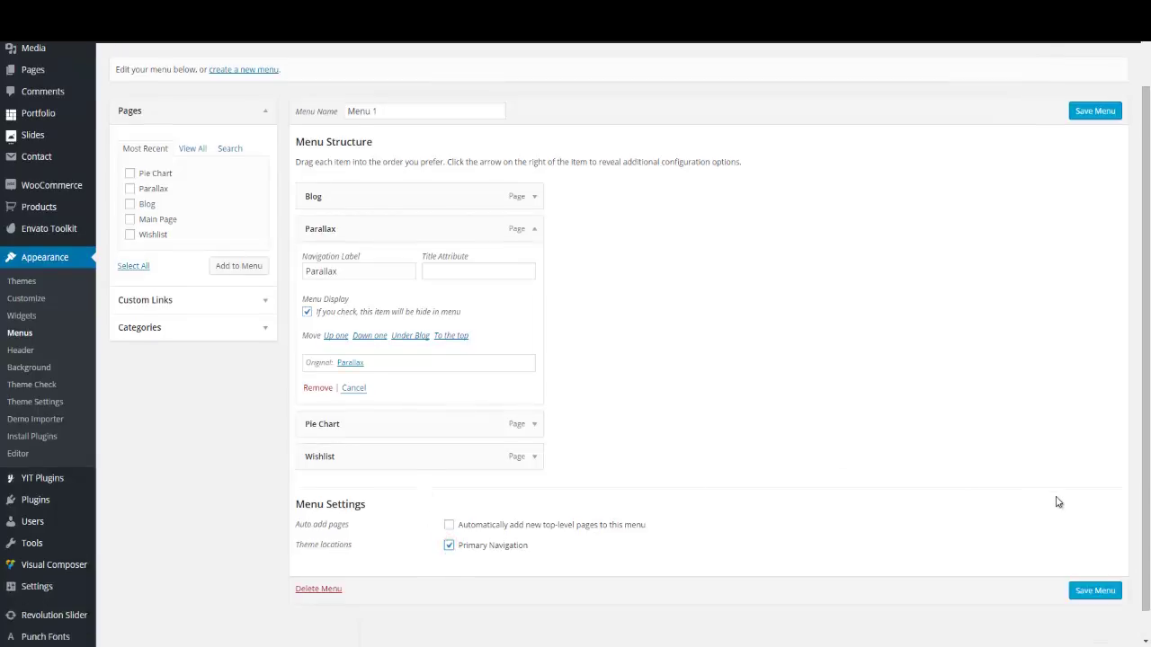
left_click(1102, 592)
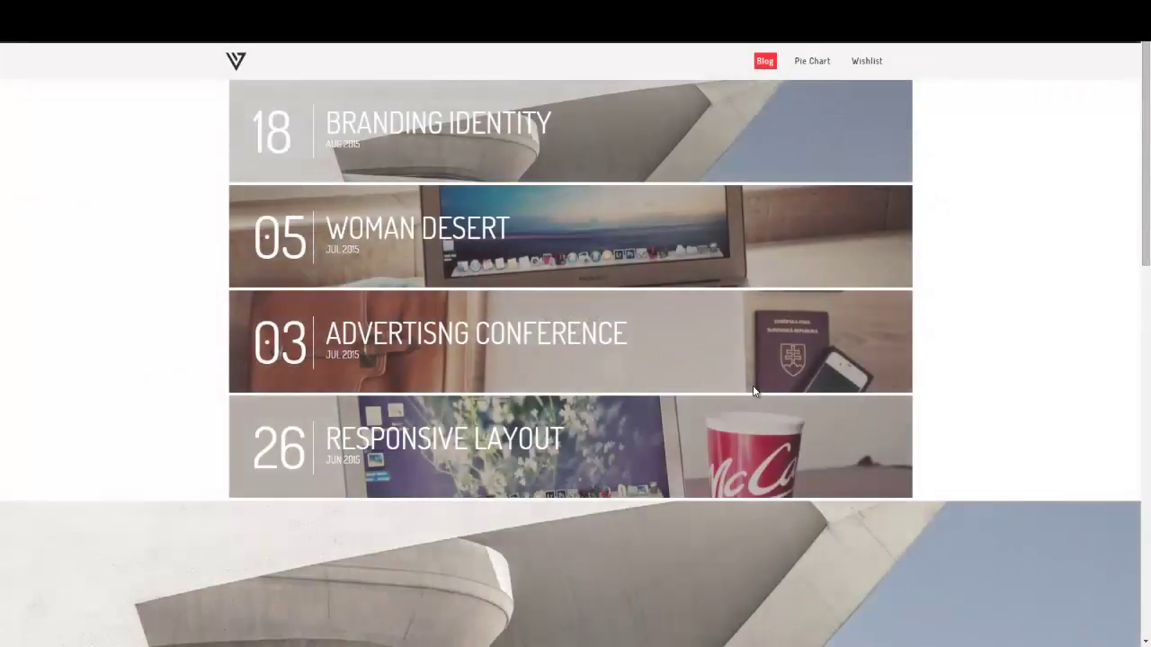
Expand and collapse the BRANDING IDENTITY post on the live site, and examine the Blog and Parallax sections.
left_click(491, 137)
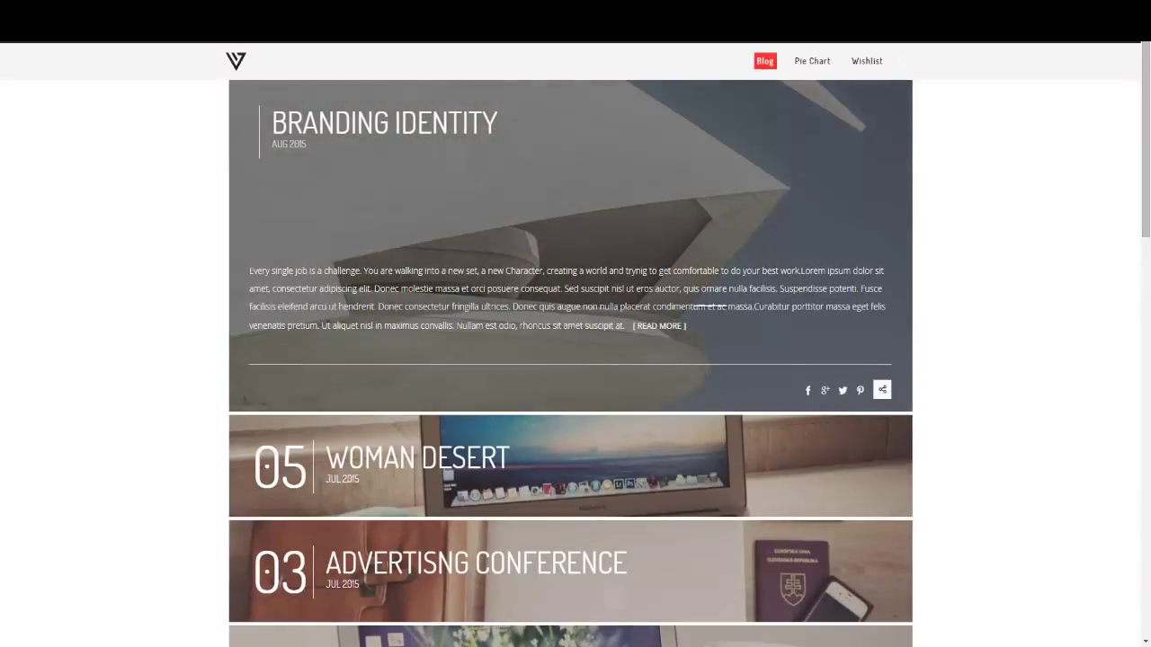
left_click(417, 131)
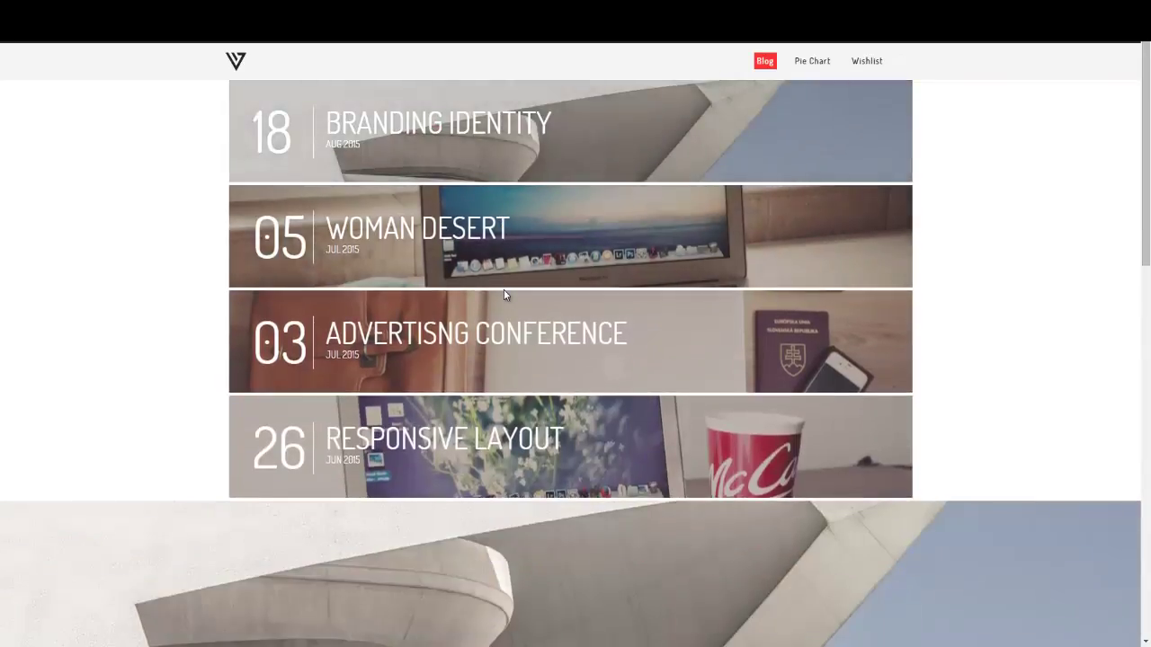
scroll(662, 325, "down", 2)
scroll(663, 322, "down", 5)
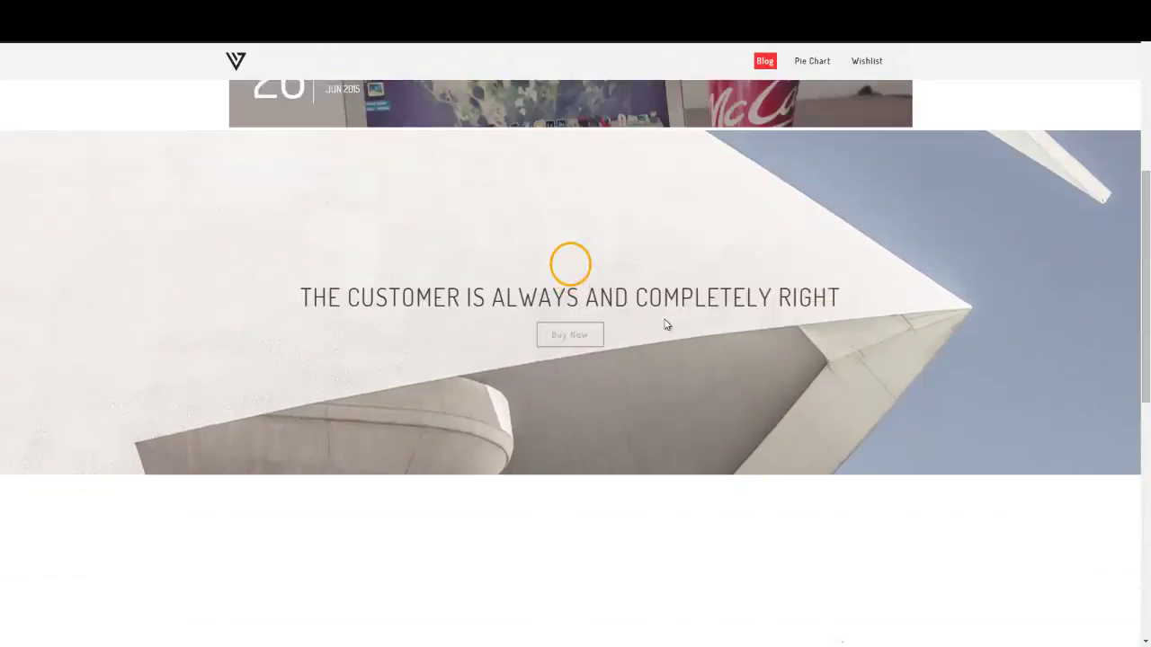
Examine the parallax background effect between the blog posts and the content below on the live site.
scroll(663, 321, "up", 4)
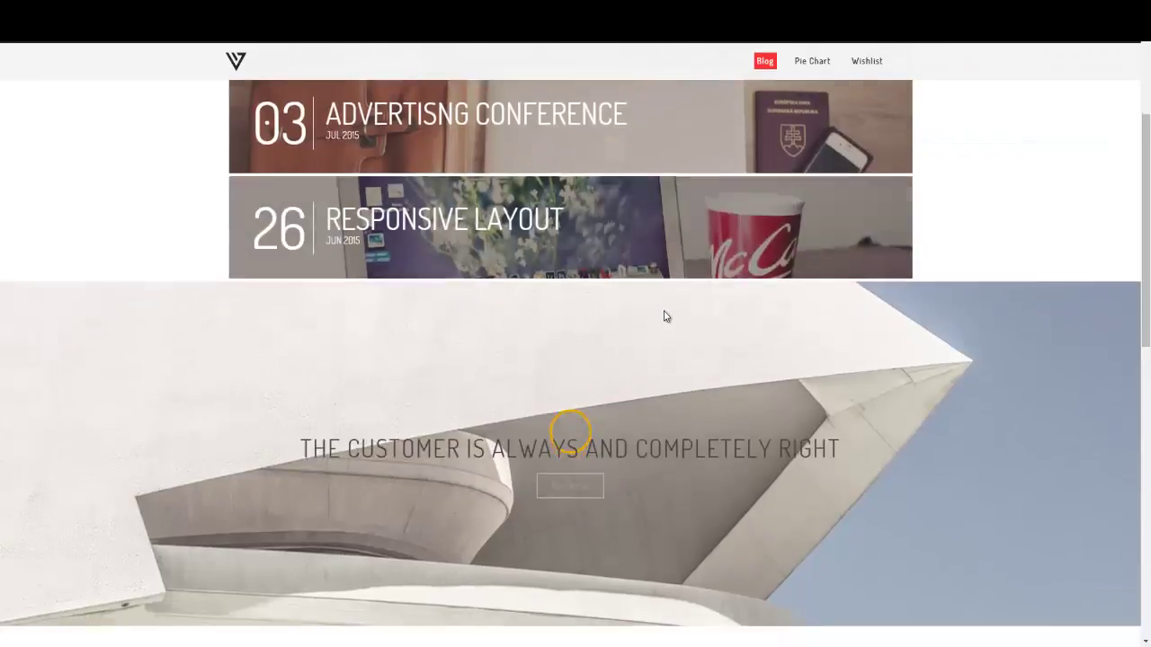
scroll(663, 313, "down", 3)
scroll(663, 313, "up", 3)
scroll(663, 313, "down", 3)
scroll(664, 317, "down", 3)
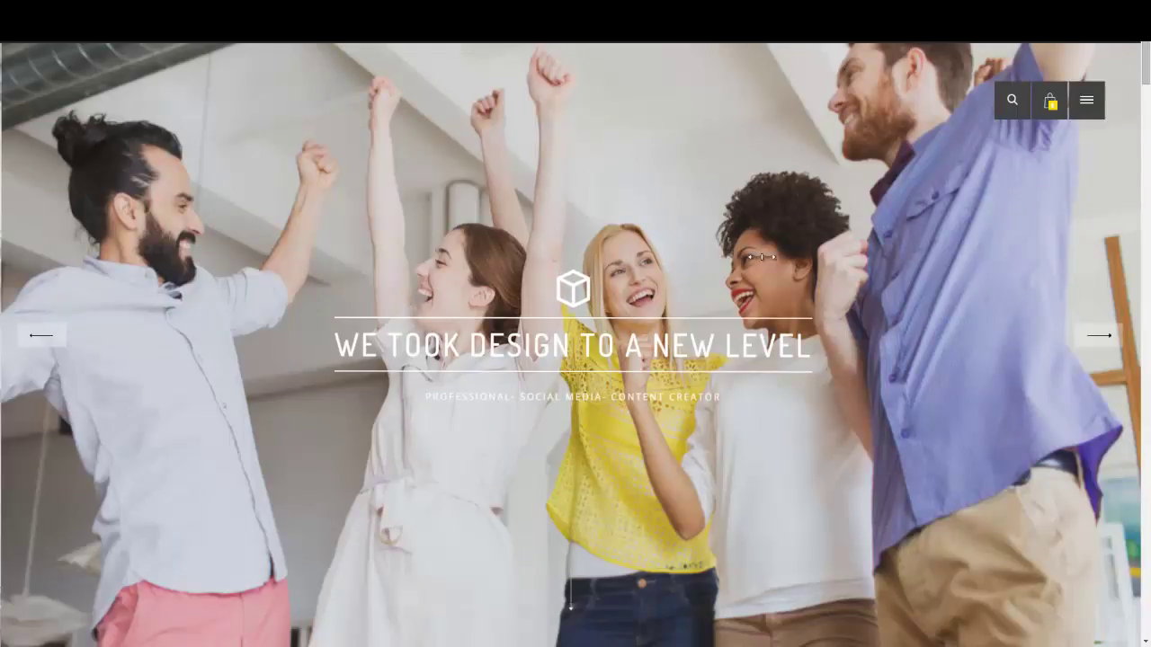
Advance through the Vertex demo site's header slides and examine the sections down to the skill pie charts.
left_click(1120, 336)
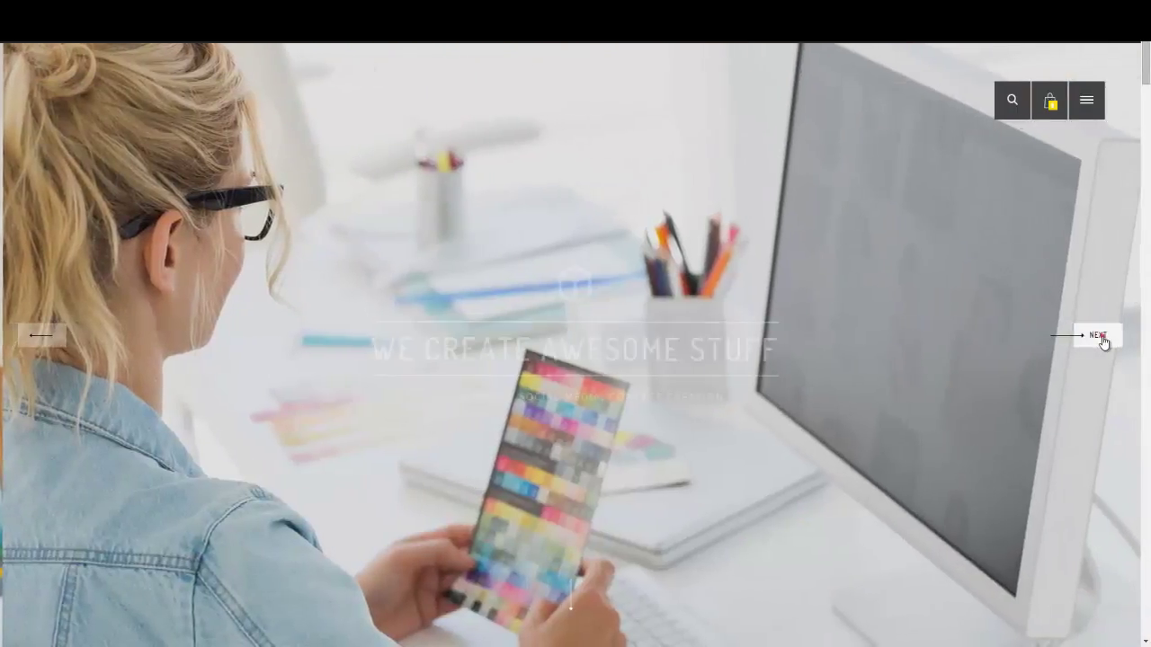
left_click(1104, 335)
left_click(1102, 338)
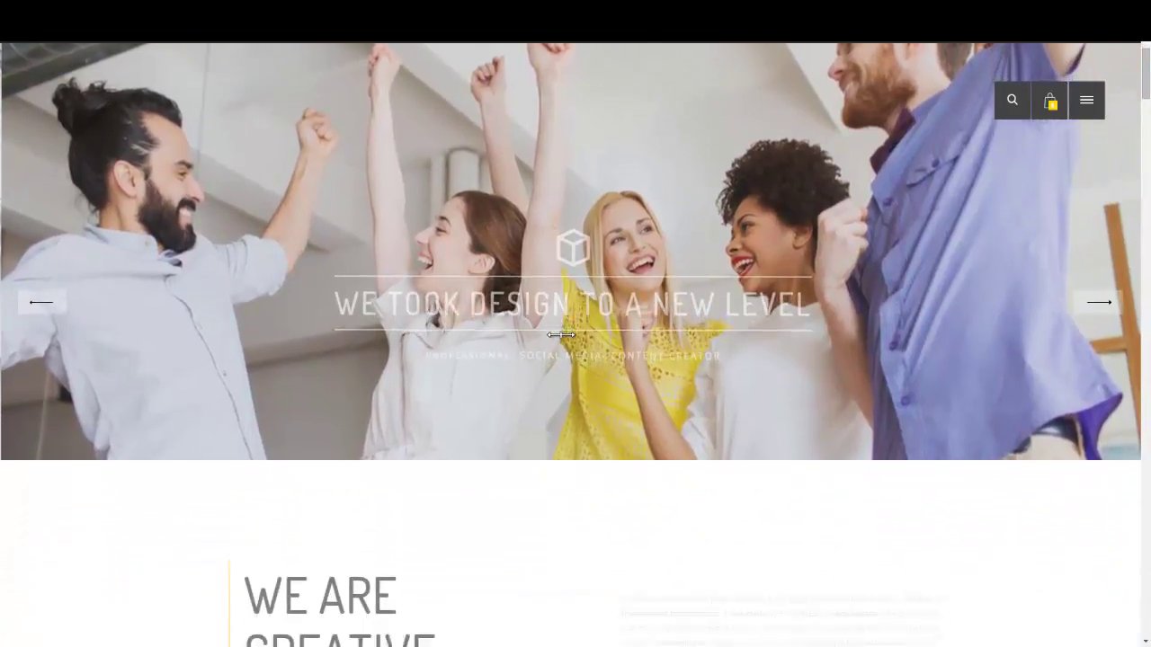
scroll(561, 334, "down", 7)
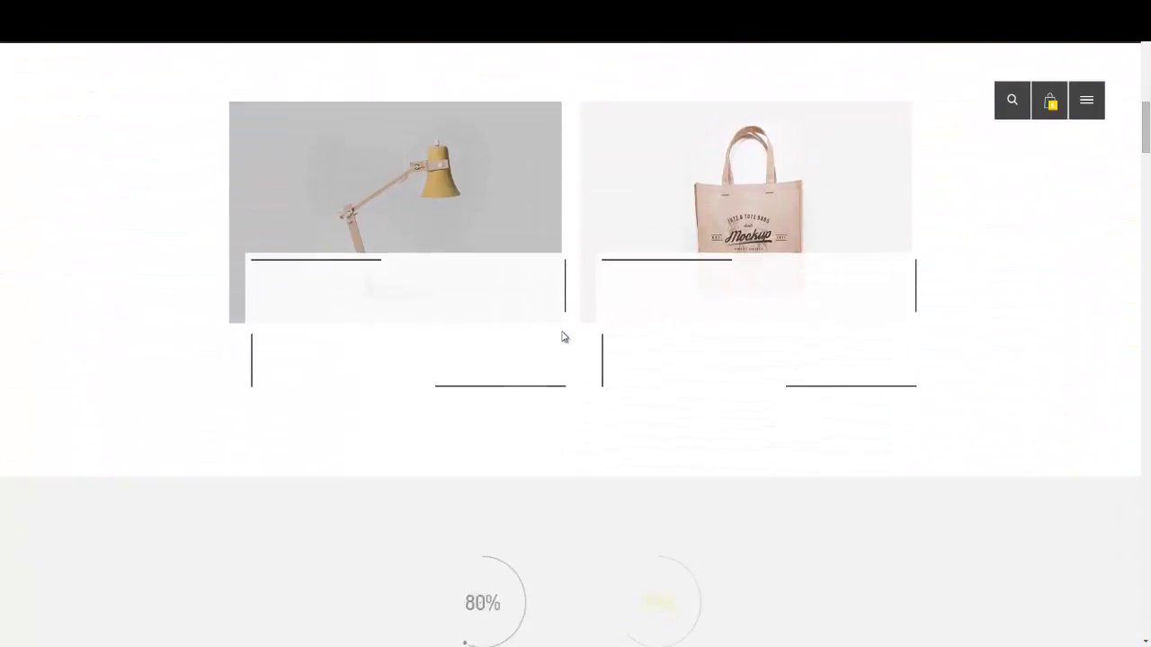
scroll(578, 452, "down", 4)
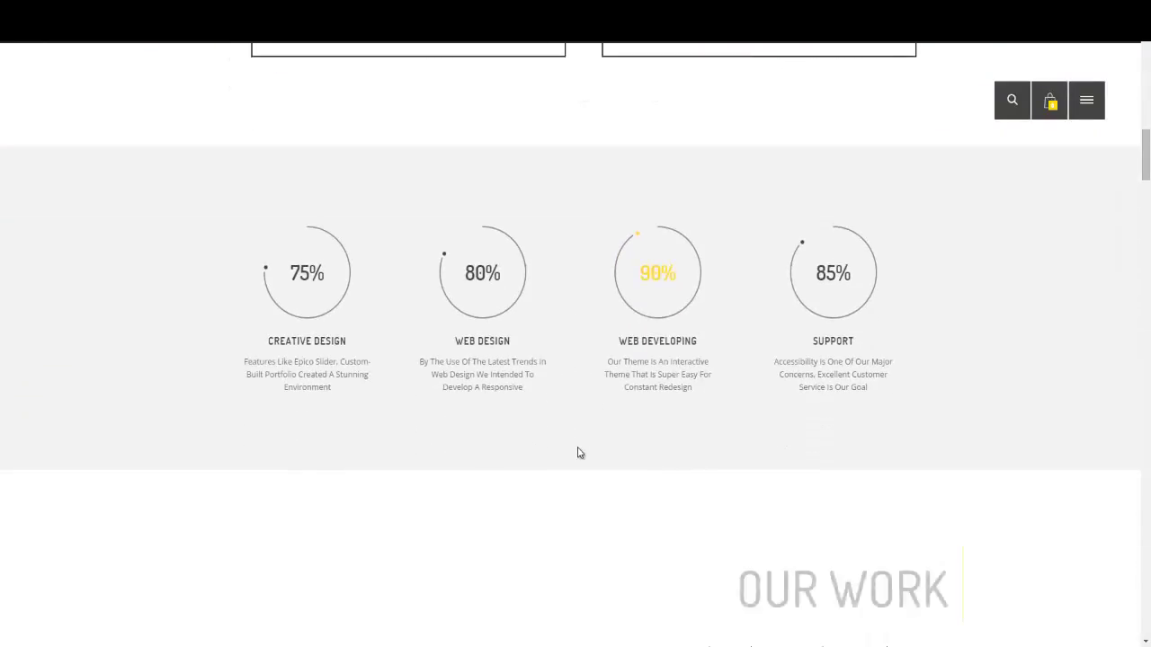
Browse the OUR WORK portfolio grid on the demo site and load more portfolio items.
scroll(578, 453, "down", 5)
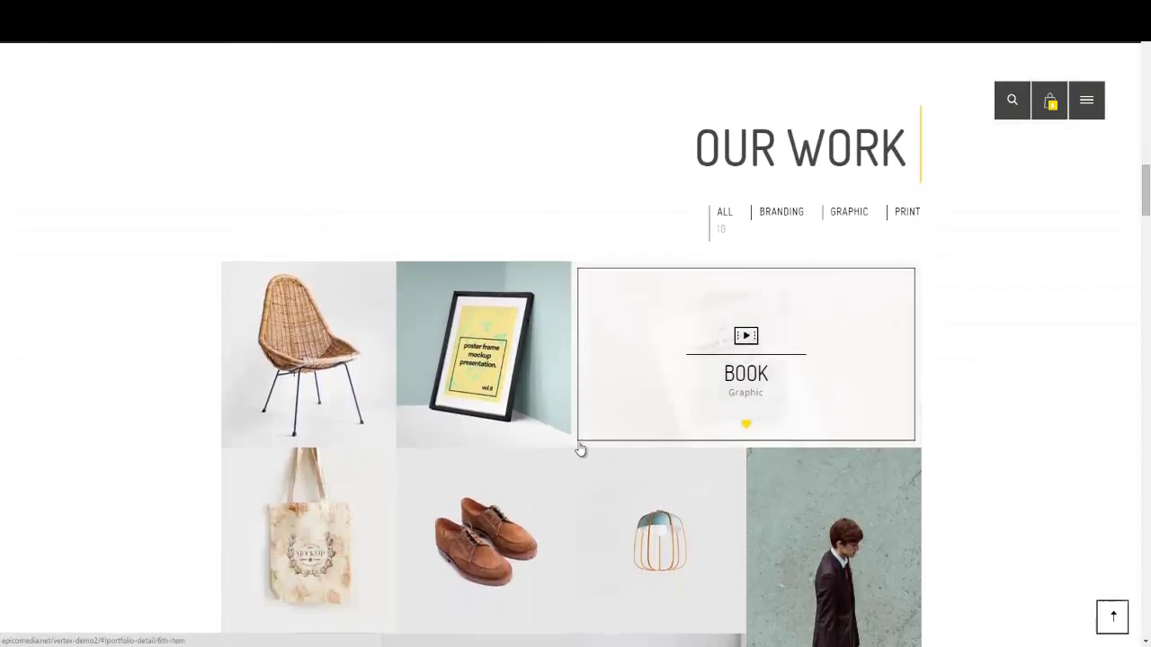
scroll(980, 338, "down", 7)
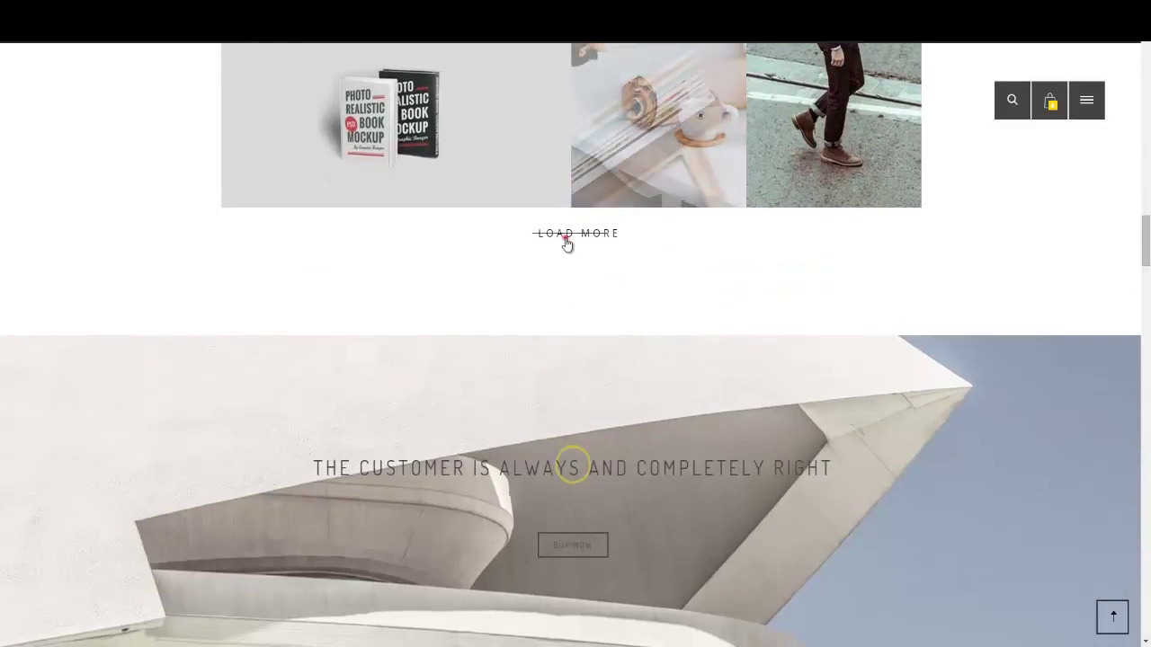
left_click(566, 235)
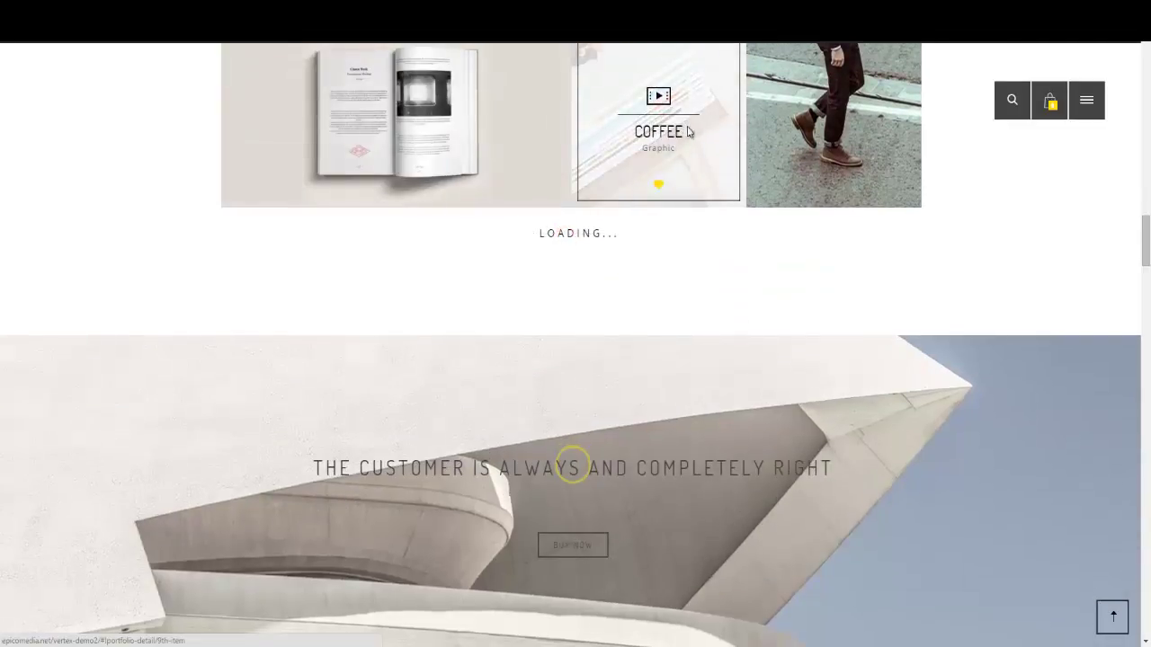
Examine the demo site's team member section and switch to another testimonial below it.
scroll(764, 359, "down", 6)
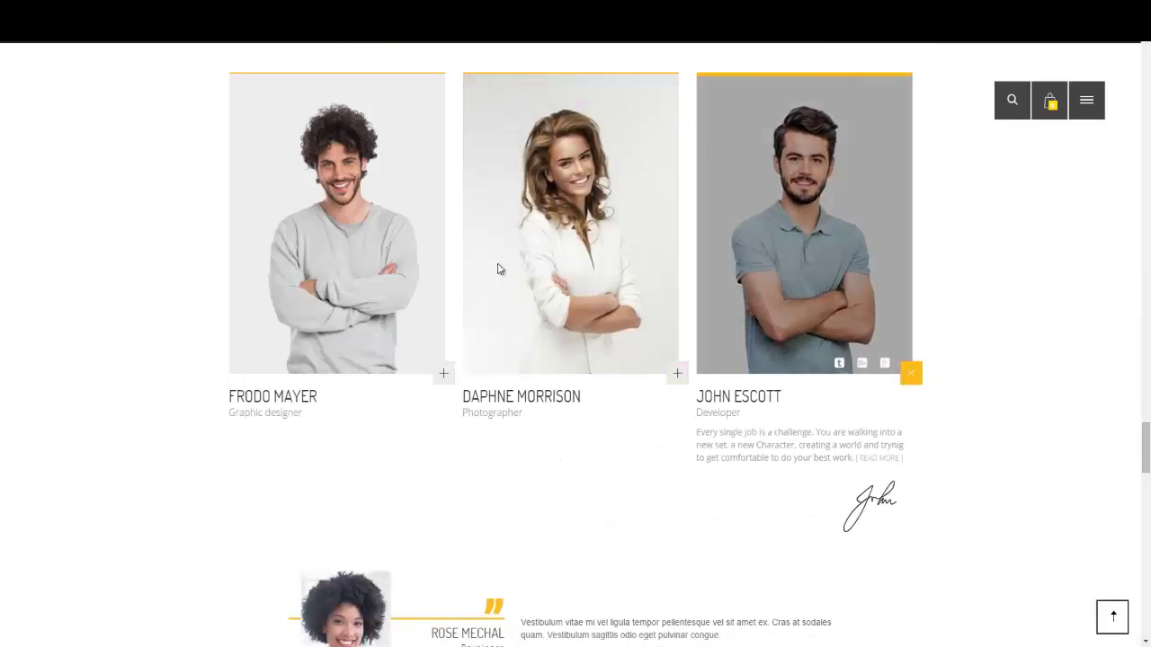
scroll(707, 448, "down", 1)
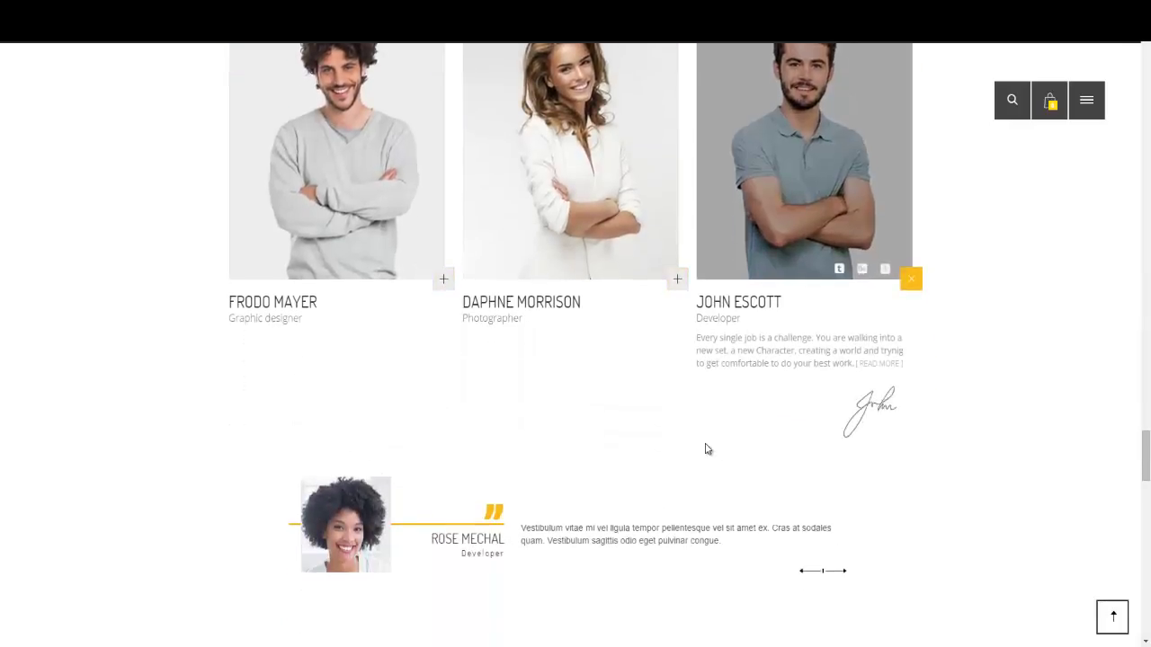
scroll(728, 449, "down", 1)
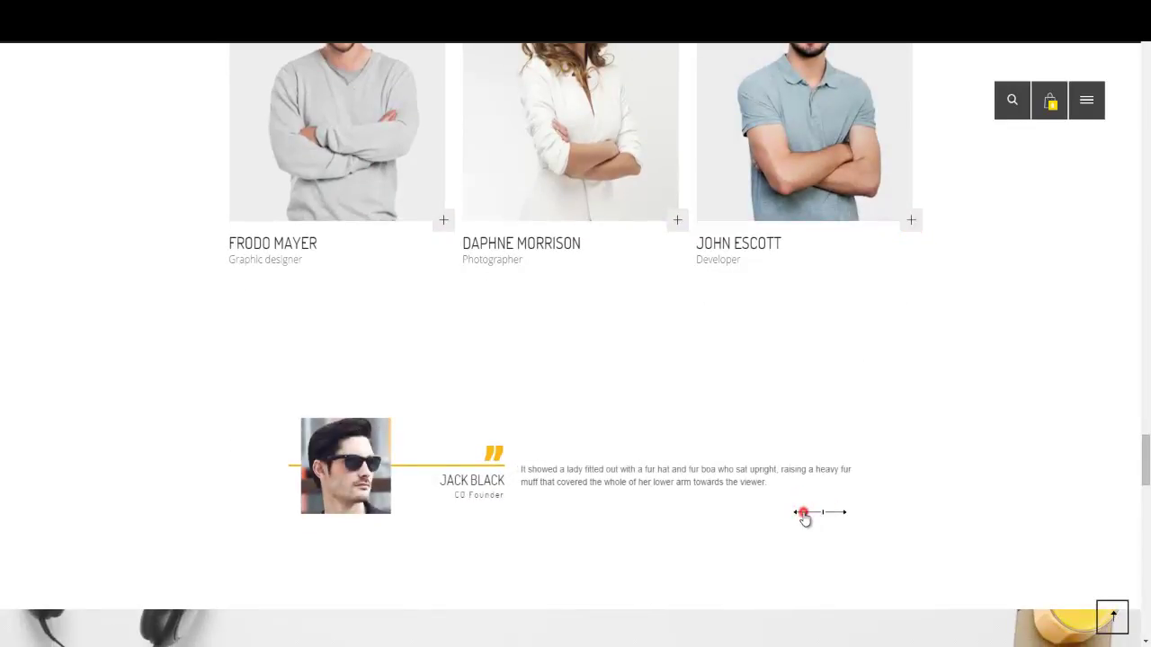
left_click(803, 512)
Examine the demo site's counter section, BLOG POSTS list and GET IN TOUCH contact form.
scroll(805, 521, "down", 5)
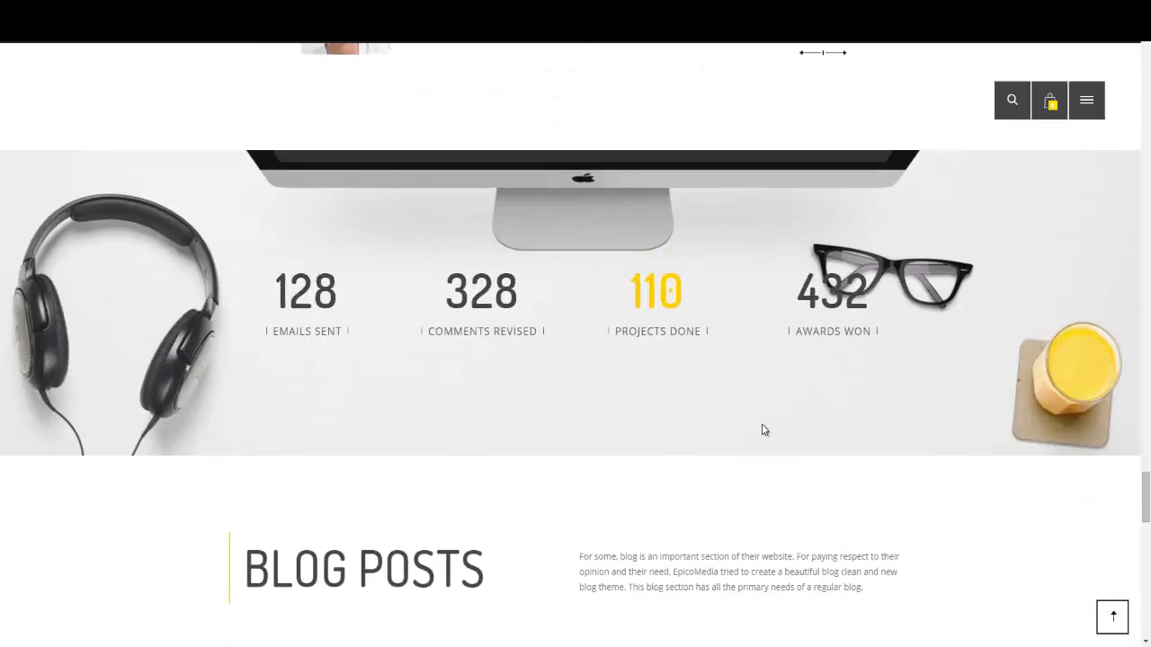
scroll(763, 430, "down", 3)
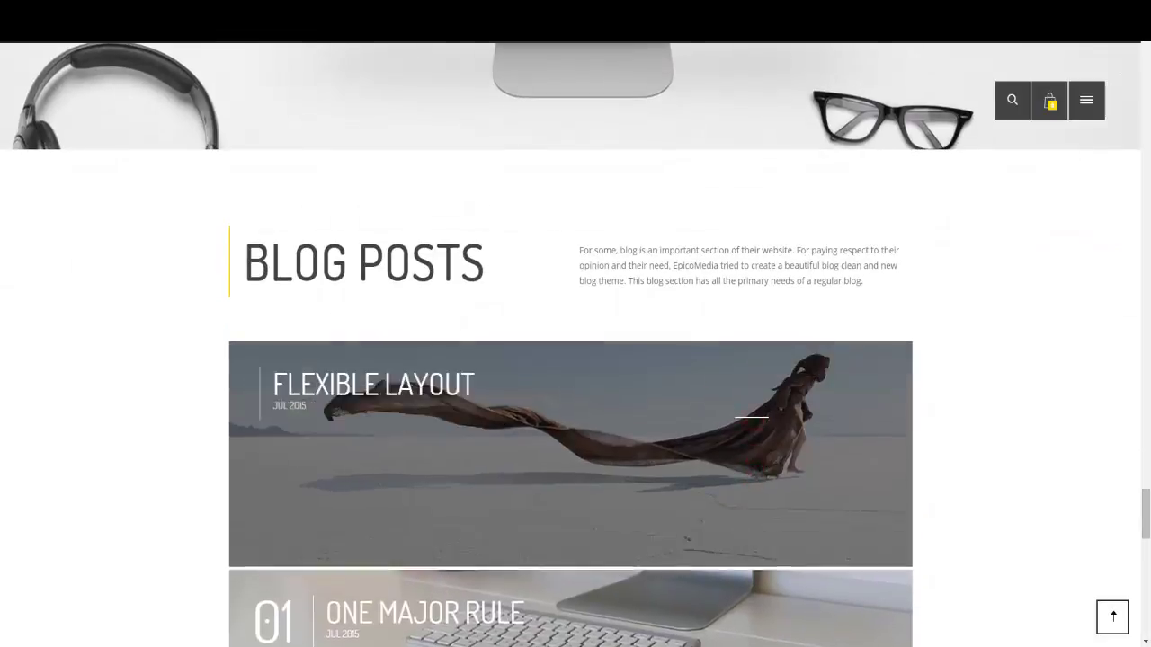
scroll(755, 416, "down", 3)
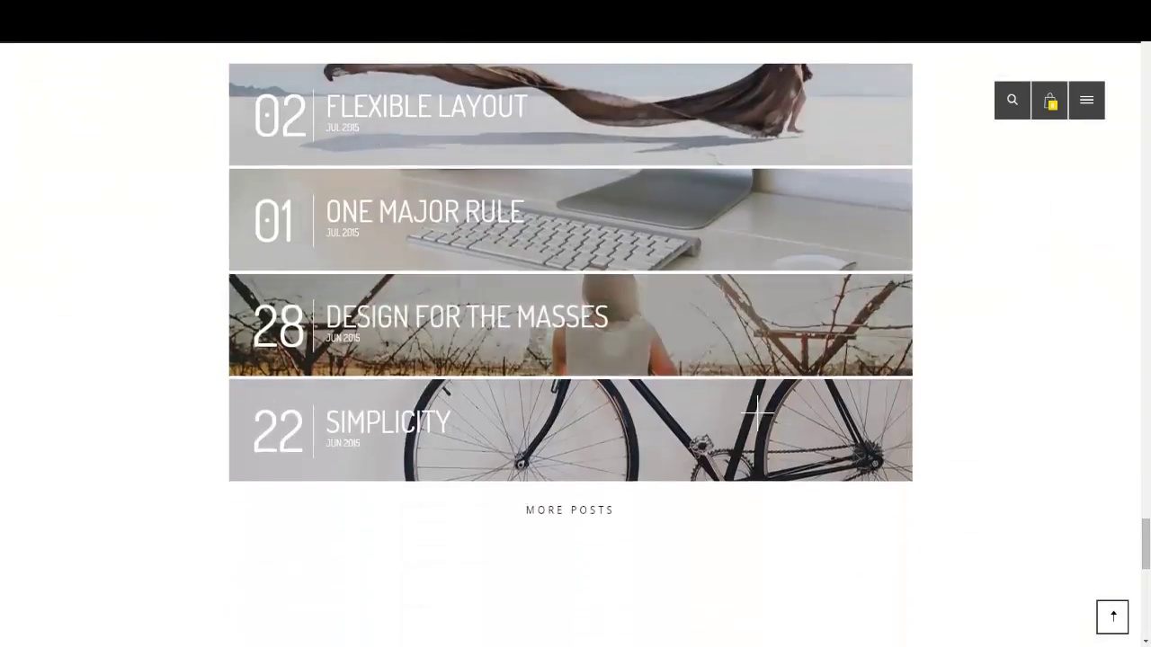
scroll(760, 415, "down", 2)
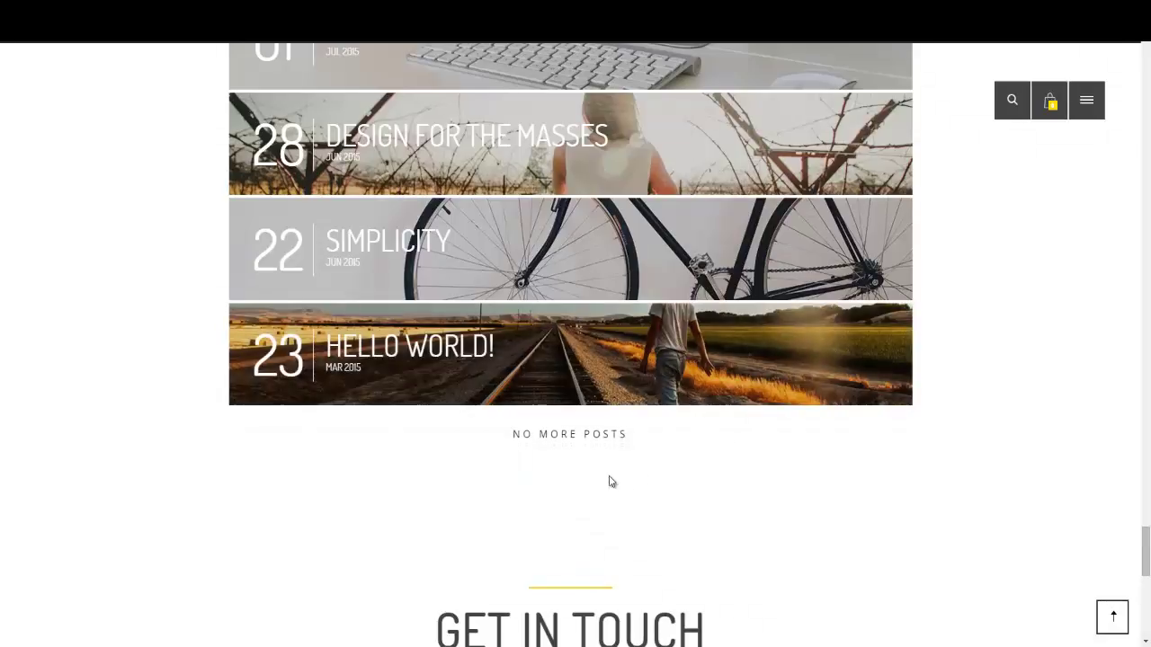
scroll(738, 370, "down", 6)
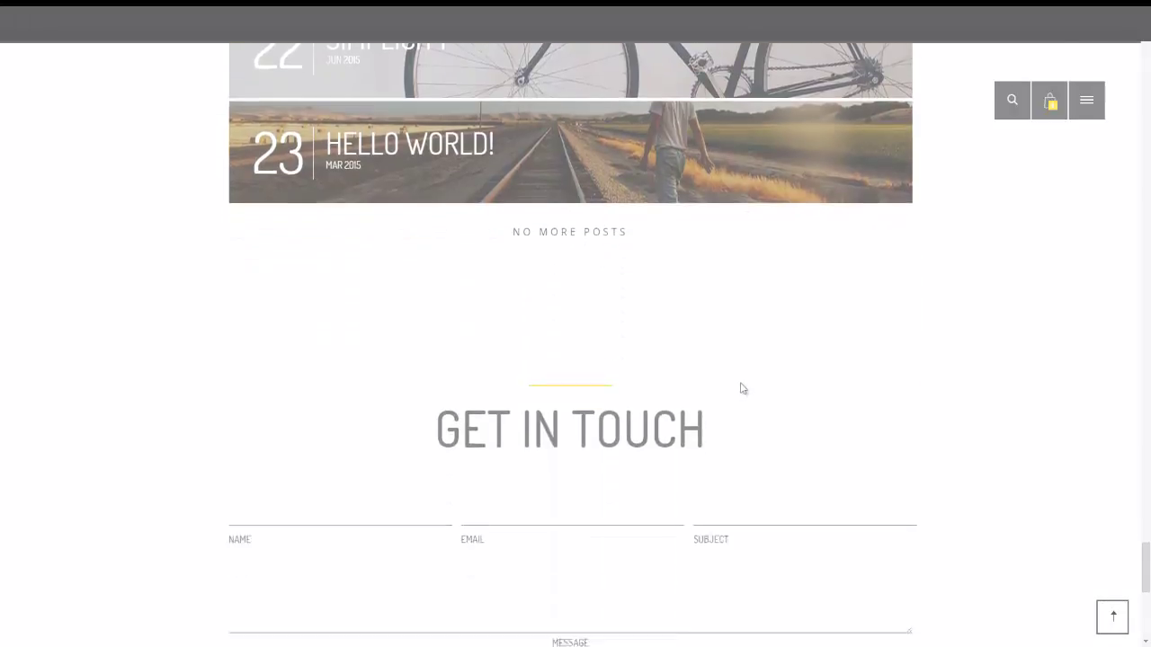